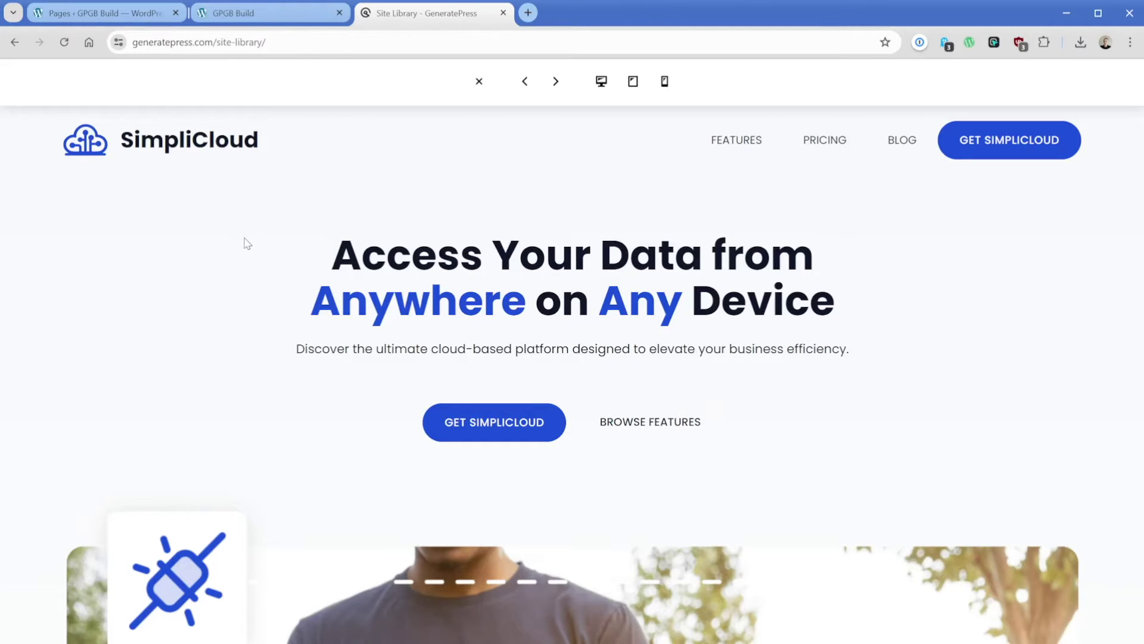
Switch to the GPGB Build tab to view the local site's front page.
{"action": "left_click", "coordinate": [281, 18]}
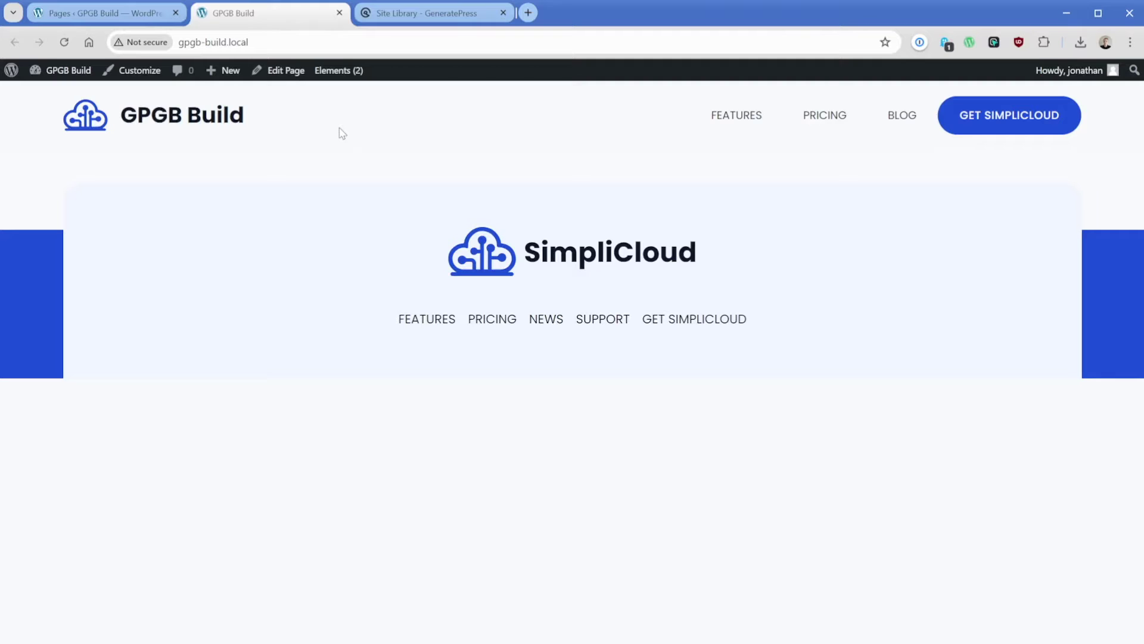
{"action": "left_click", "coordinate": [137, 71]}
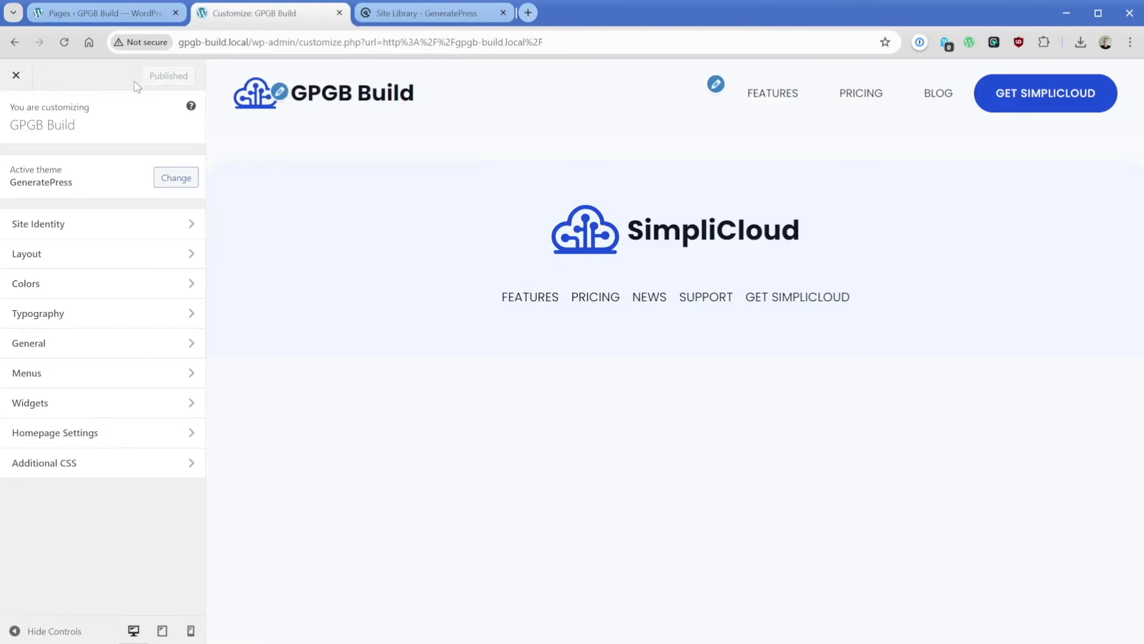
{"action": "left_click", "coordinate": [83, 265]}
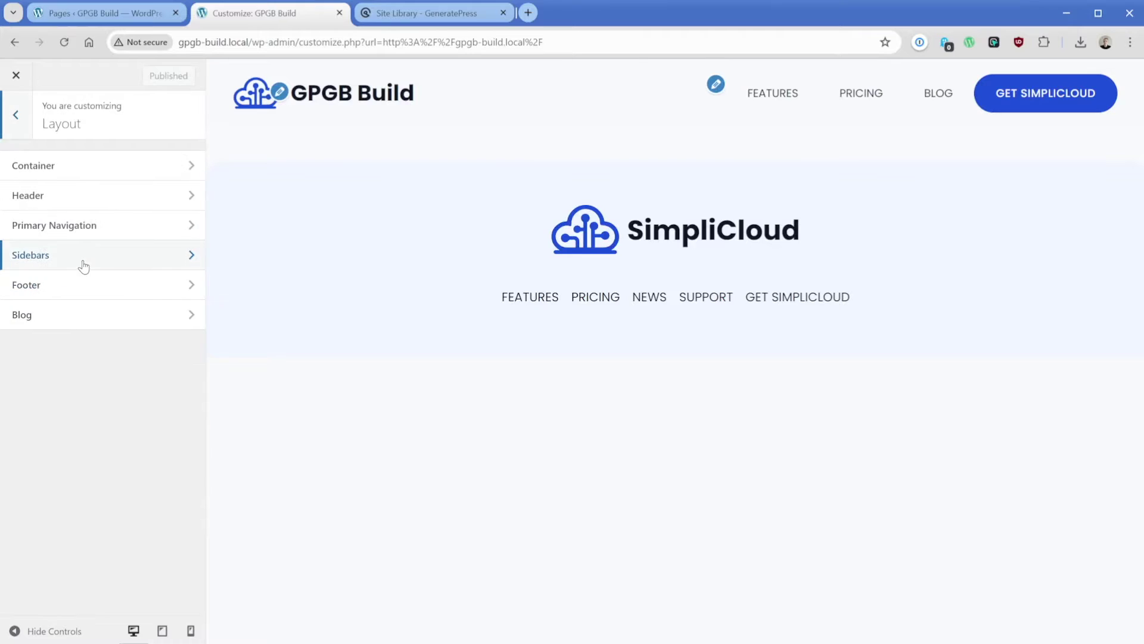
{"action": "left_click", "coordinate": [87, 173]}
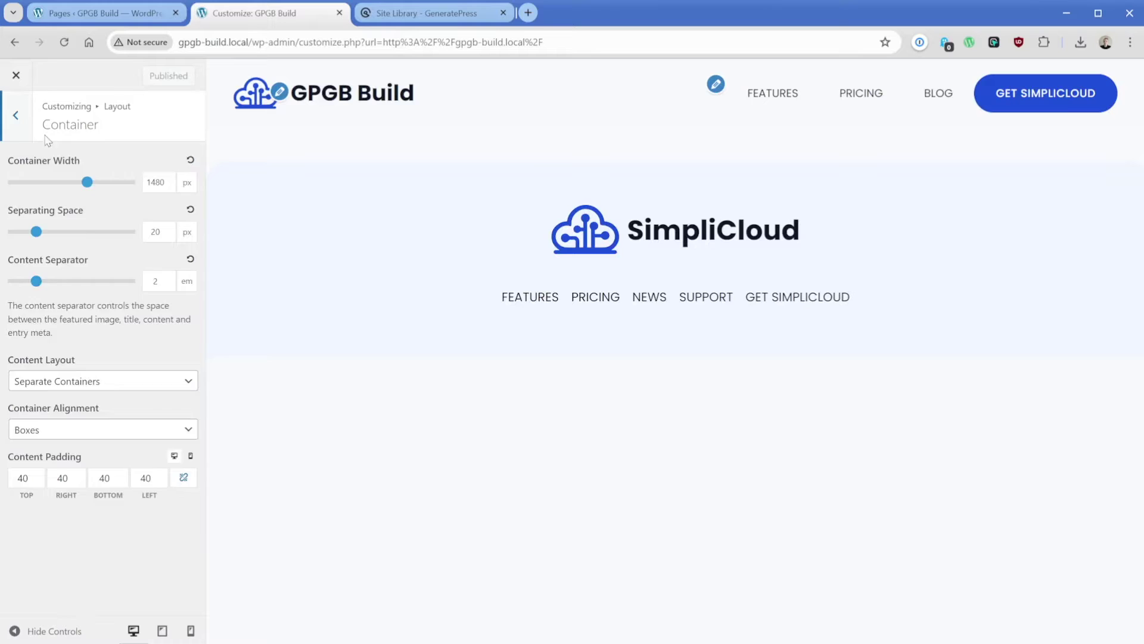
{"action": "key", "text": "Escape"}
{"action": "key", "text": "Escape"}
{"action": "left_click", "coordinate": [55, 296]}
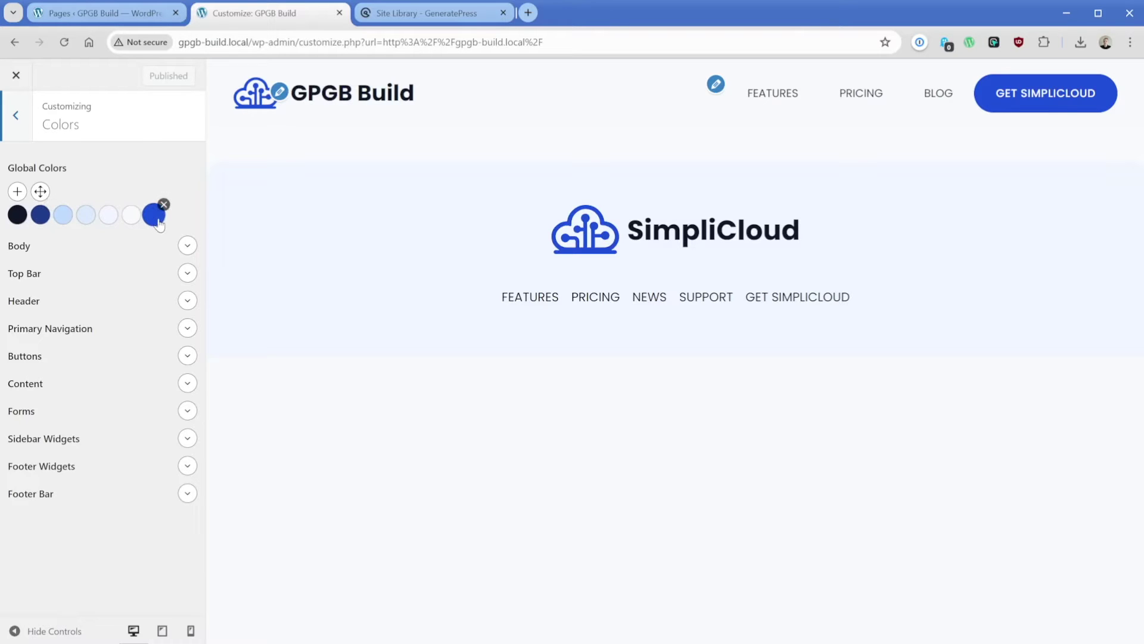
{"action": "left_click", "coordinate": [18, 127]}
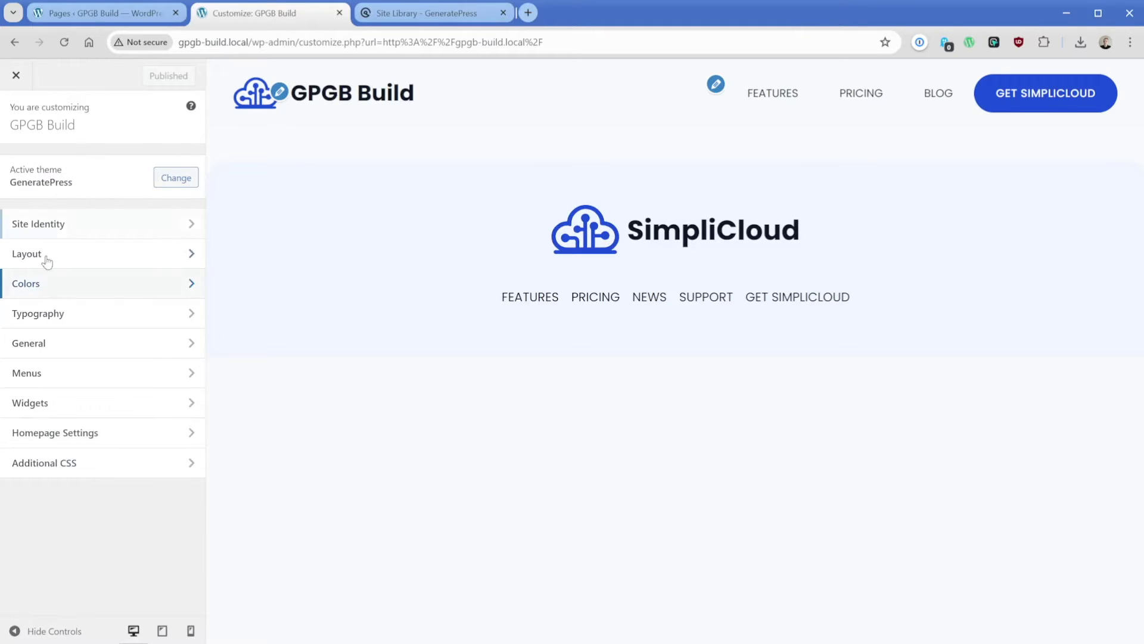
{"action": "left_click", "coordinate": [56, 311]}
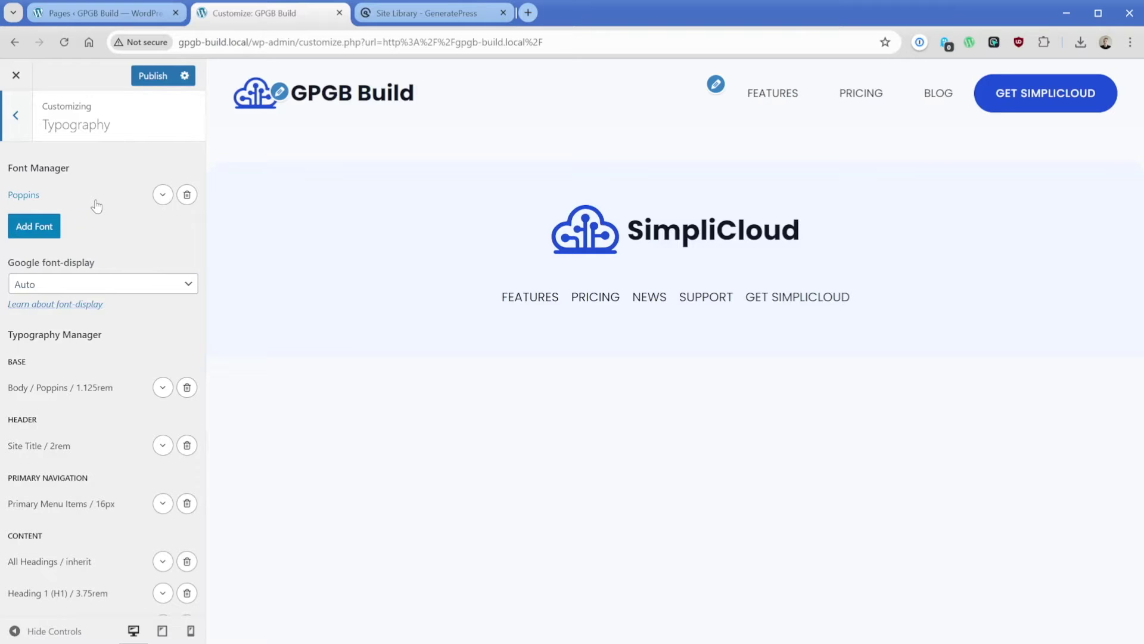
{"action": "scroll", "coordinate": [133, 358], "scroll_direction": "down", "scroll_amount": 3}
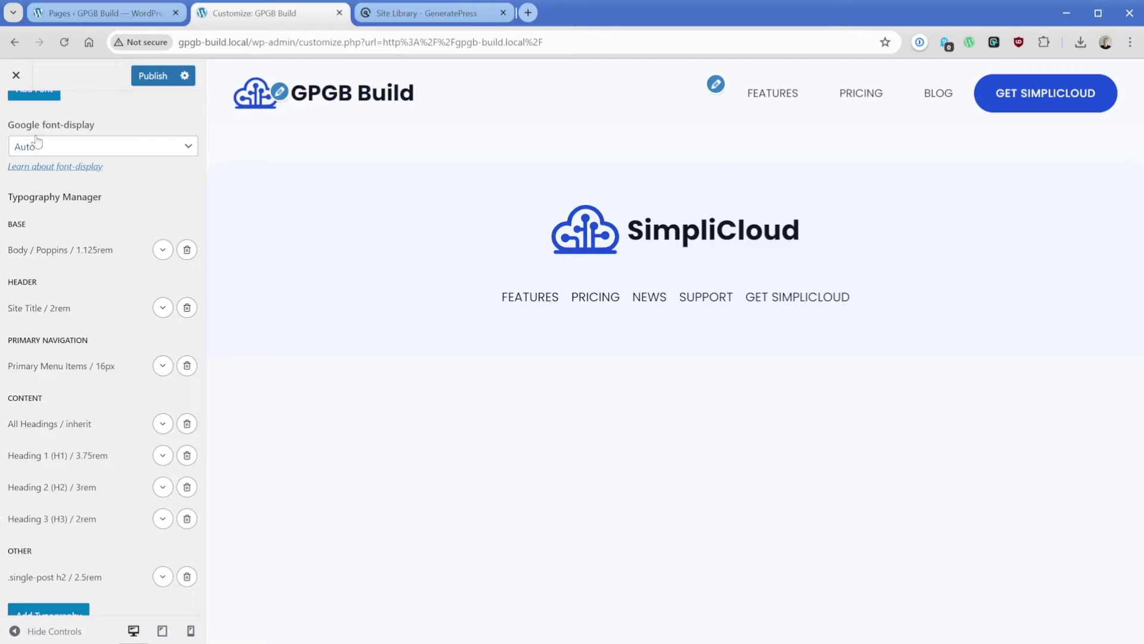
{"action": "left_click", "coordinate": [16, 75]}
{"action": "left_click", "coordinate": [635, 142]}
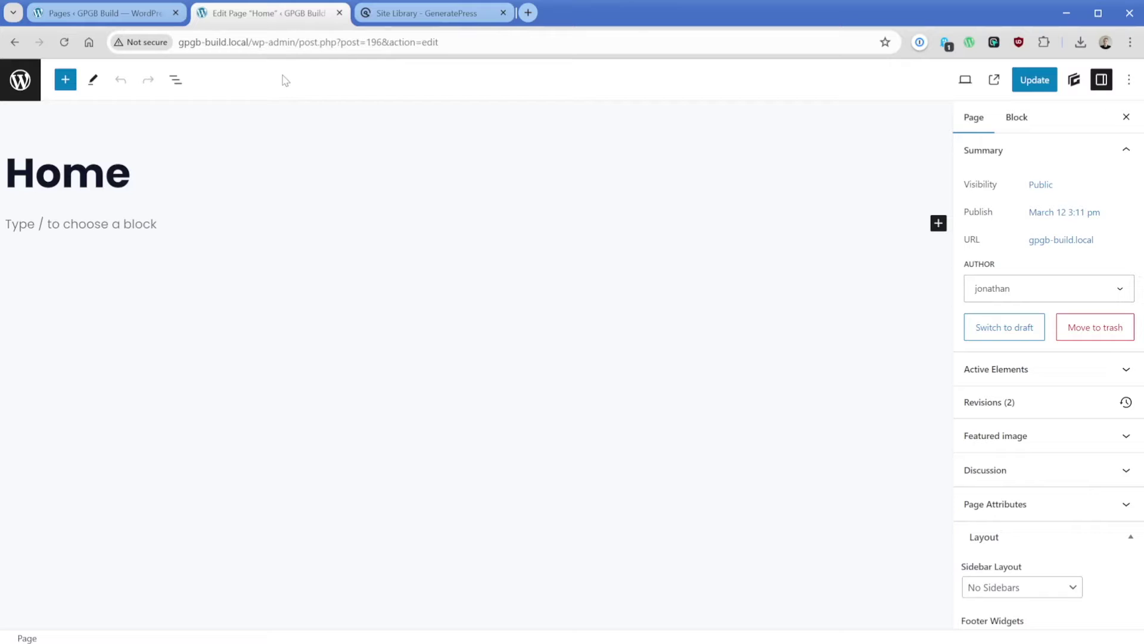
Keep the Home page on No Sidebars with a Full Width content container, and show Document Overview.
{"action": "scroll", "coordinate": [1031, 462], "scroll_direction": "down", "scroll_amount": 2}
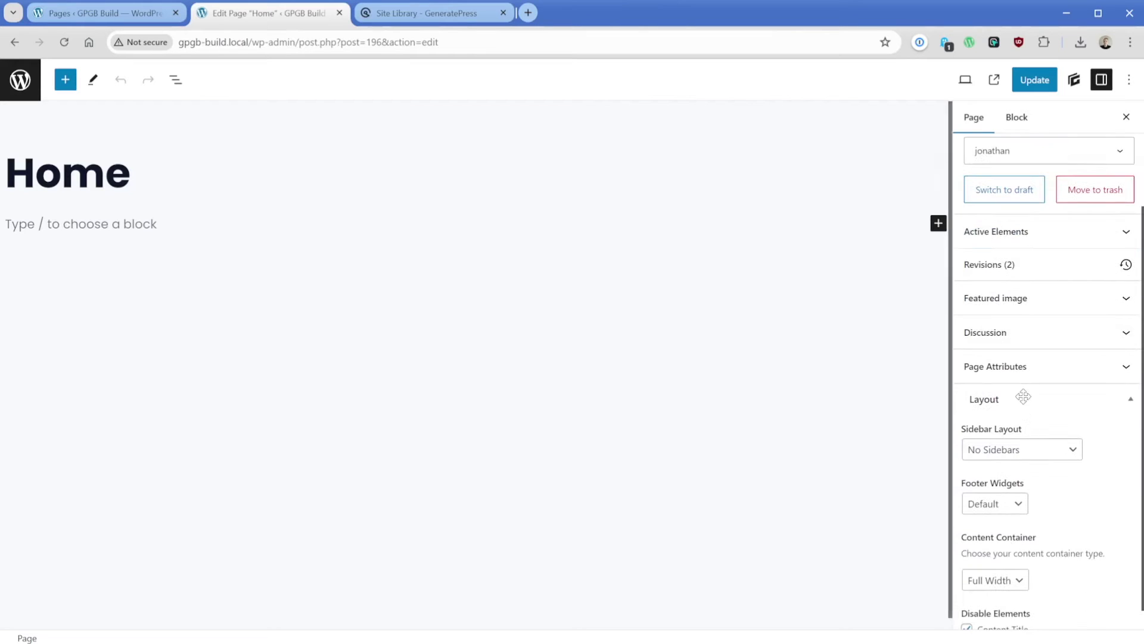
{"action": "scroll", "coordinate": [1023, 396], "scroll_direction": "down", "scroll_amount": 1}
{"action": "left_click", "coordinate": [1027, 427]}
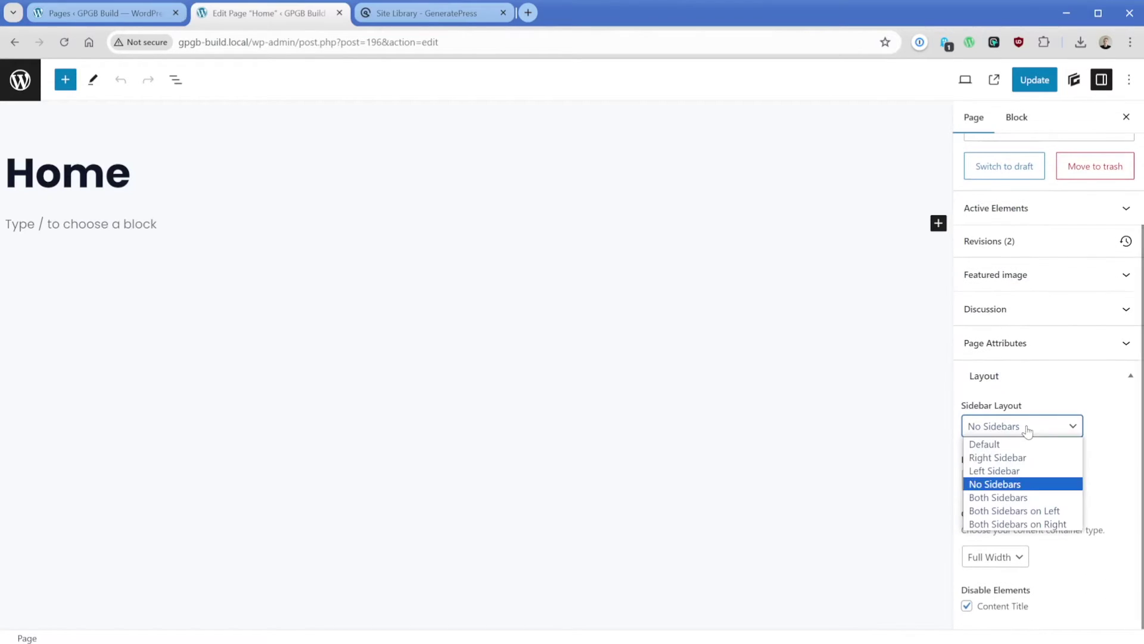
{"action": "left_click", "coordinate": [1011, 485]}
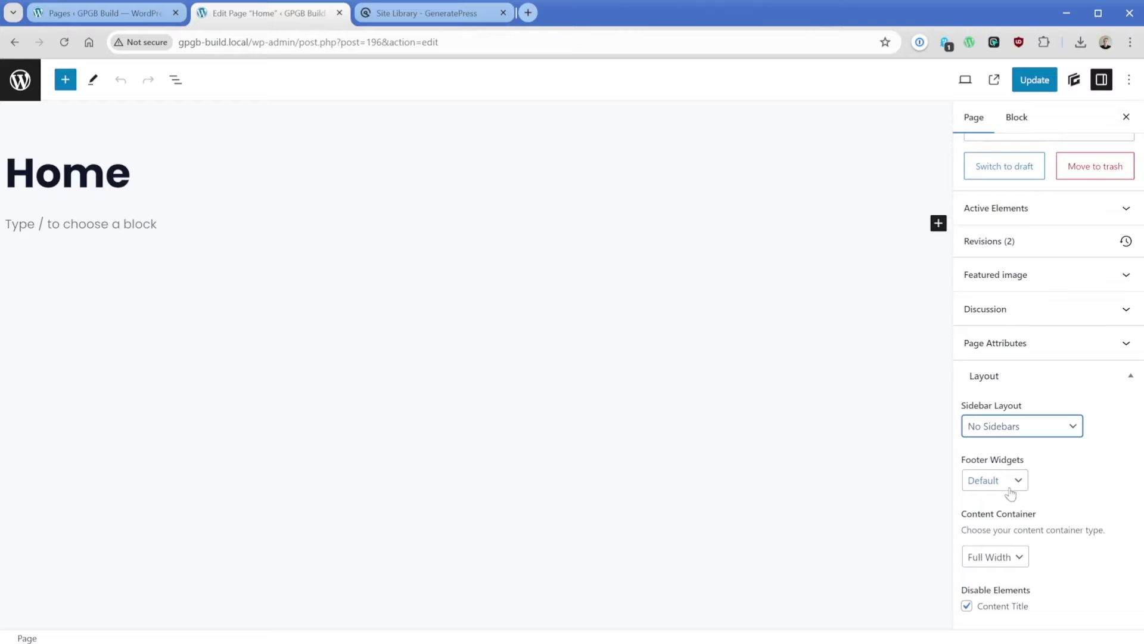
{"action": "left_click", "coordinate": [1002, 559]}
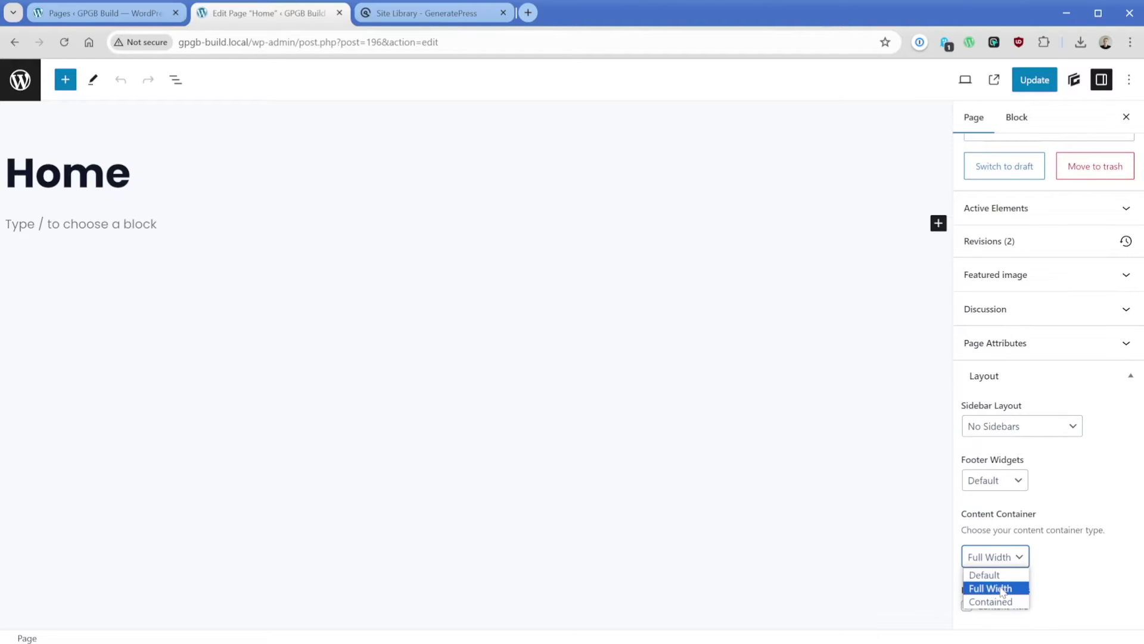
{"action": "left_click", "coordinate": [999, 588]}
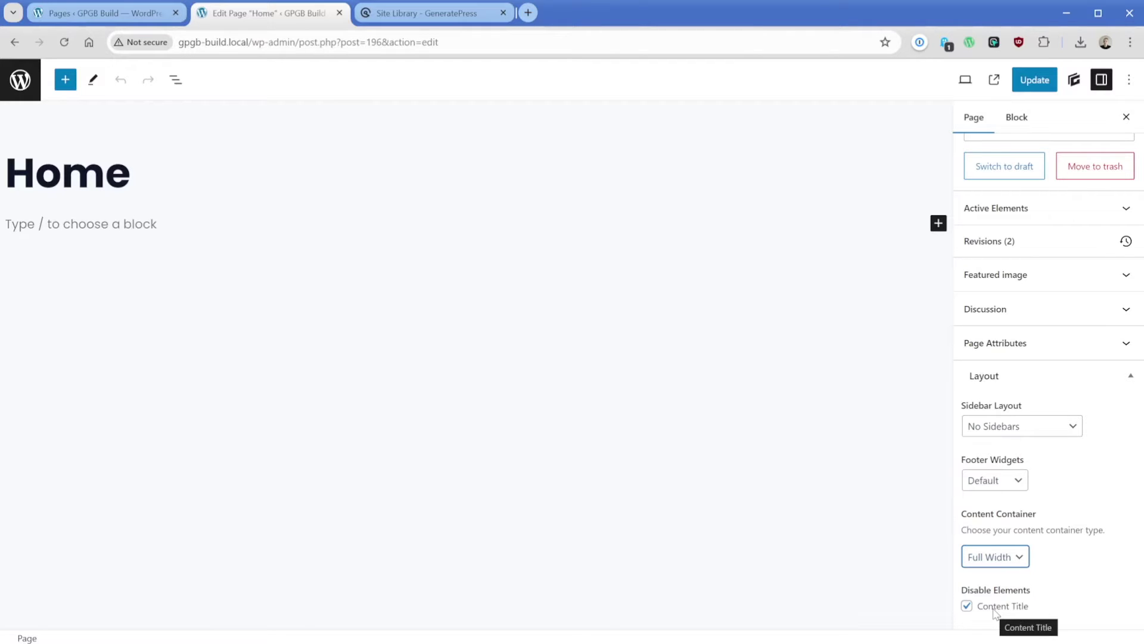
{"action": "left_click", "coordinate": [179, 86]}
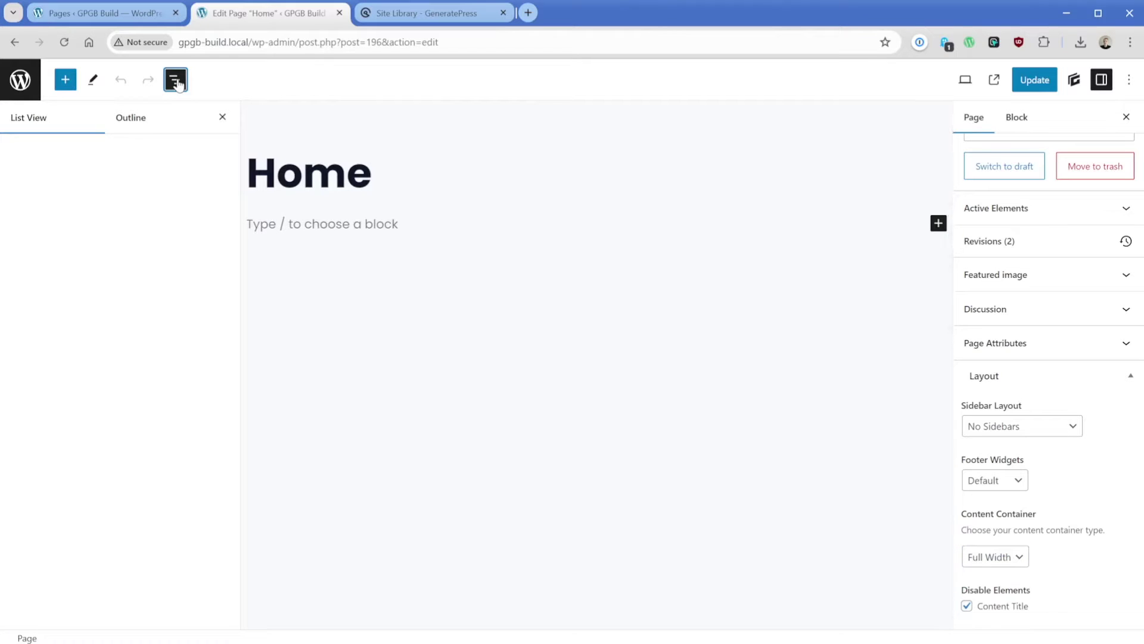
Add an empty paragraph and insert the Pro Hero 8 pattern from the GenerateBlocks Pattern Library.
{"action": "left_click", "coordinate": [322, 223]}
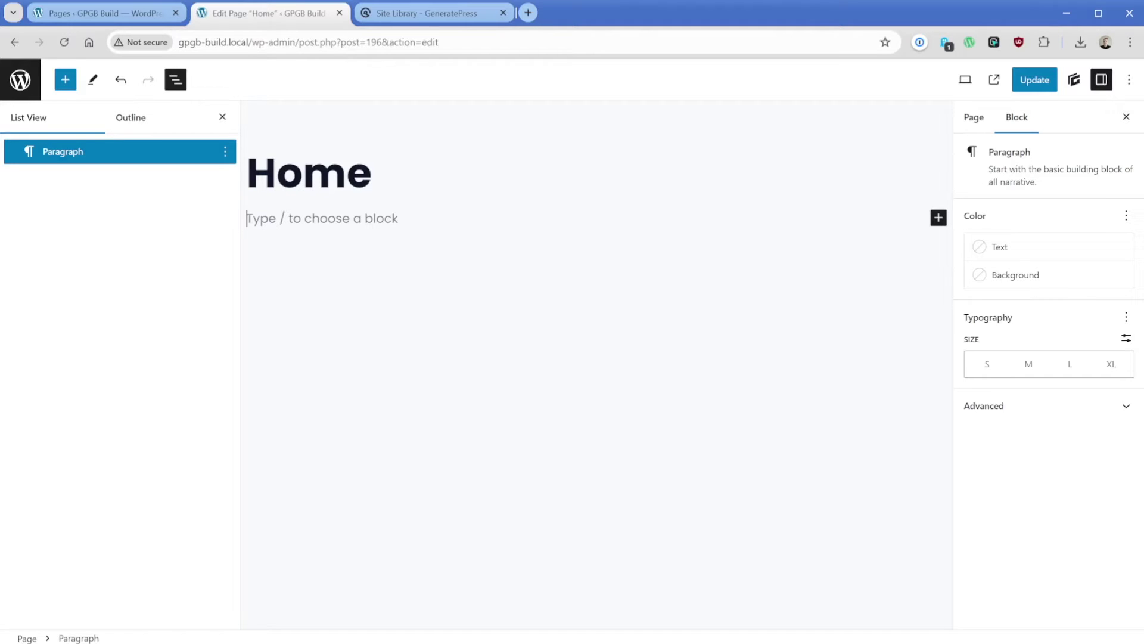
{"action": "left_click", "coordinate": [1072, 82]}
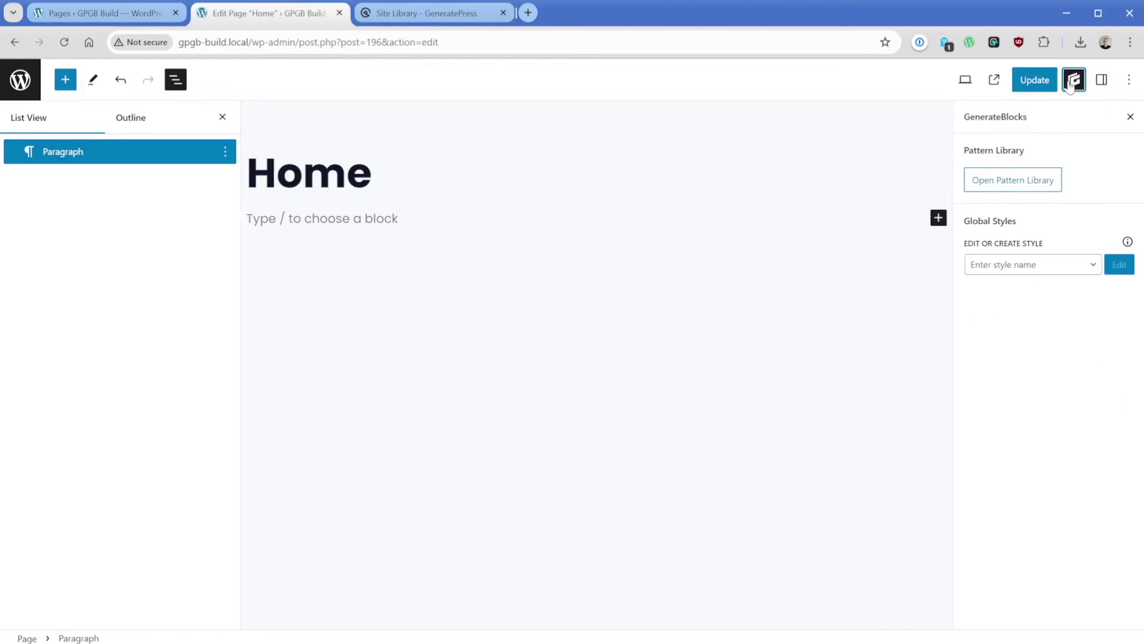
{"action": "left_click", "coordinate": [1008, 179]}
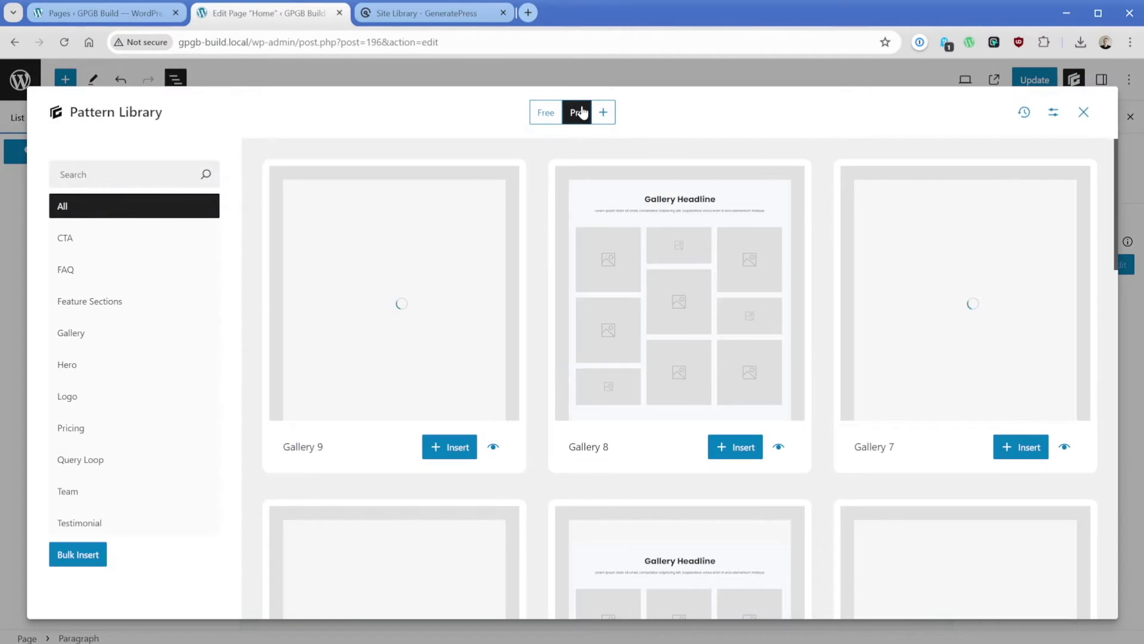
{"action": "left_click", "coordinate": [83, 366]}
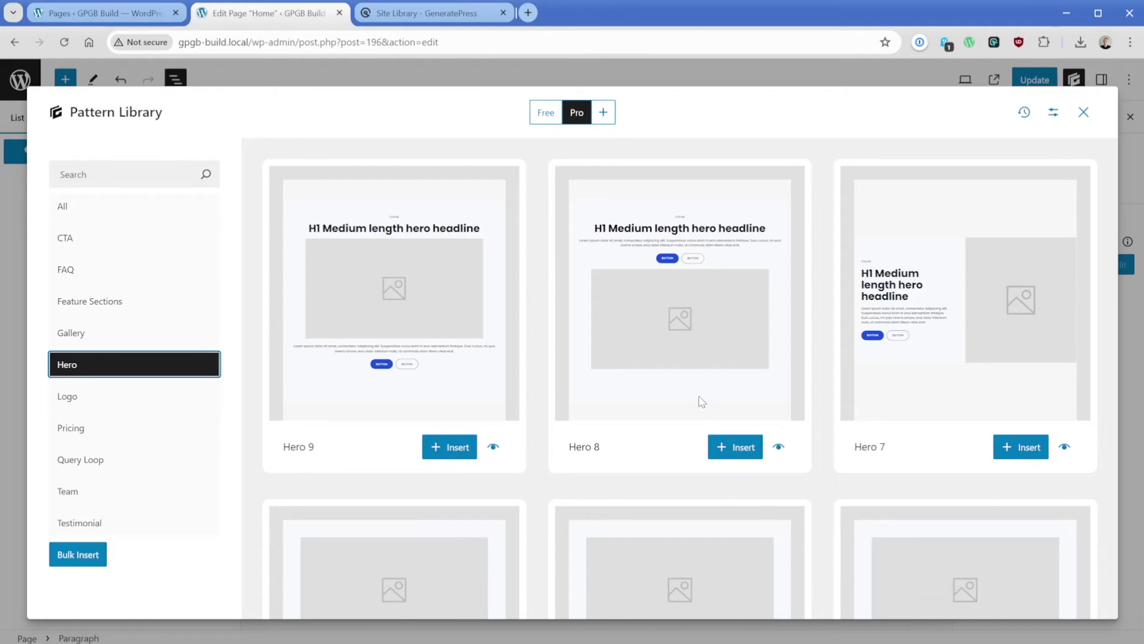
{"action": "left_click", "coordinate": [731, 447]}
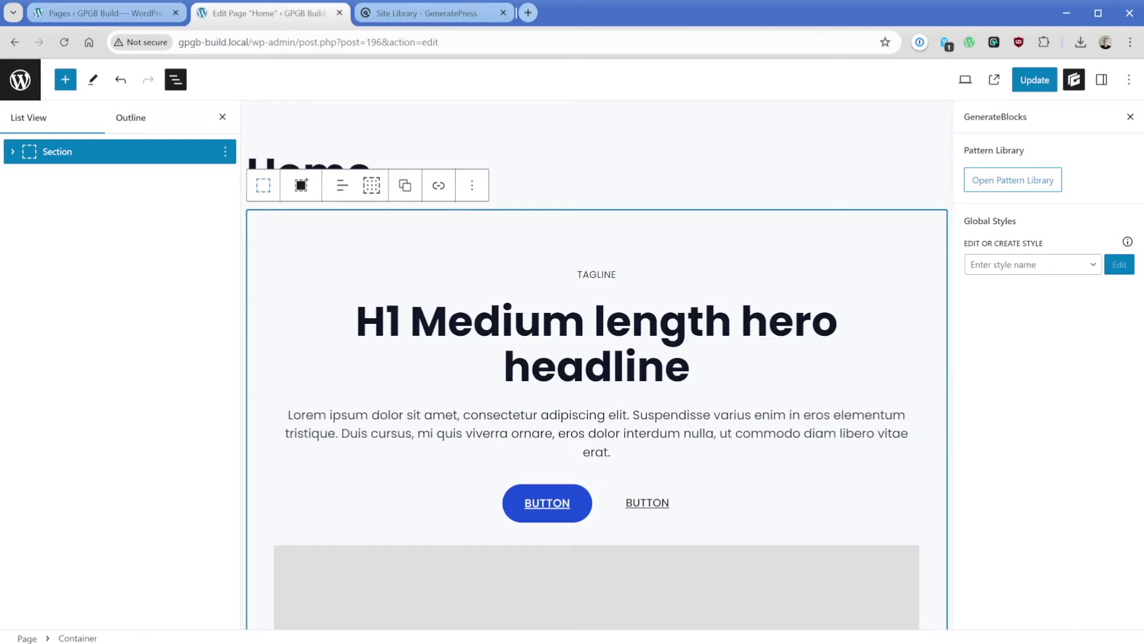
Select the first hero button and confirm the .gbp-button--primary style uses the accent background.
{"action": "left_click", "coordinate": [582, 512]}
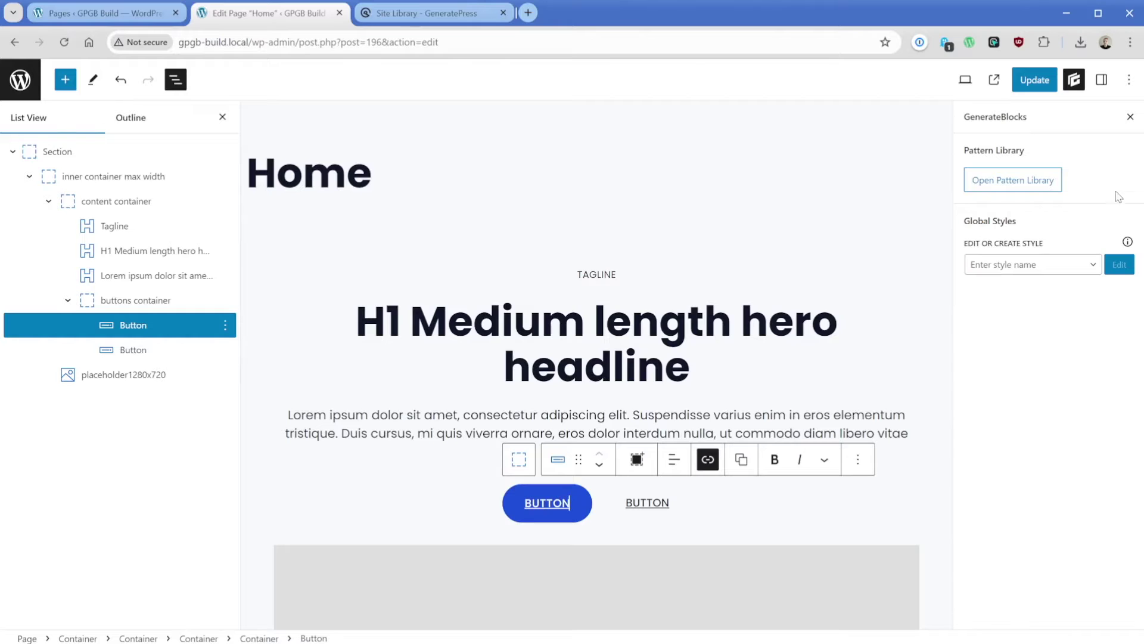
{"action": "left_click", "coordinate": [1128, 117]}
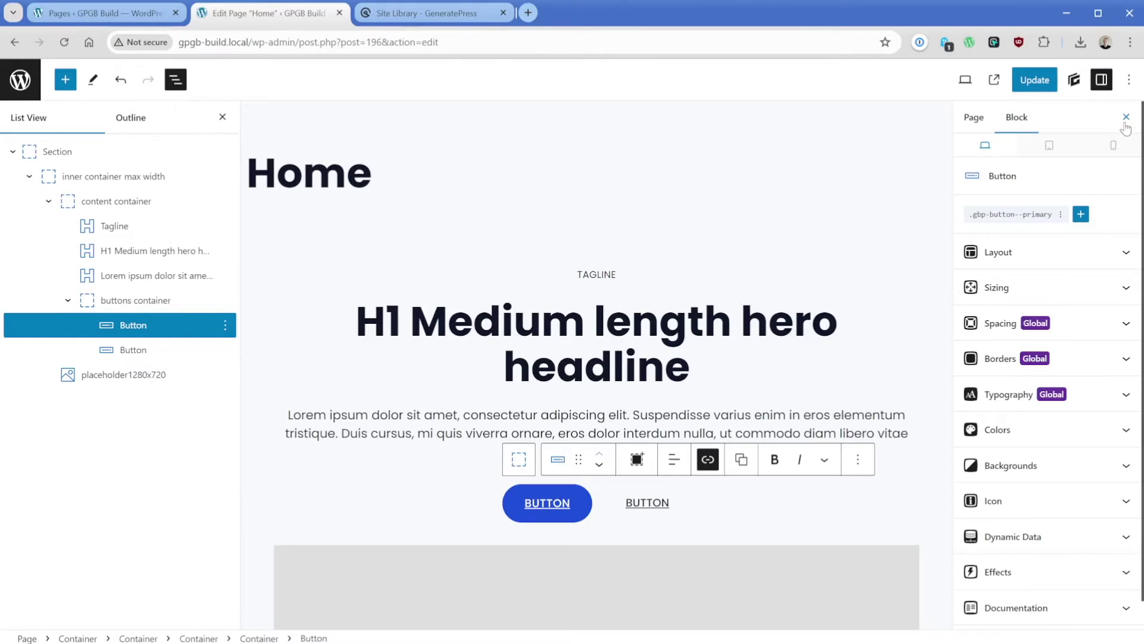
{"action": "left_click", "coordinate": [1005, 215]}
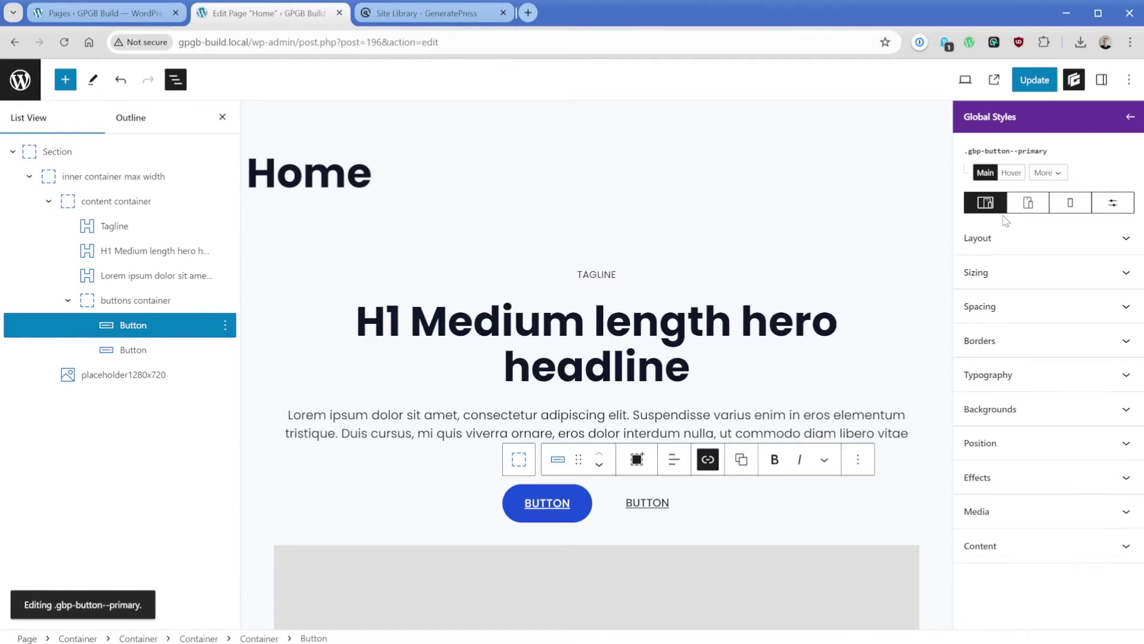
{"action": "left_click", "coordinate": [998, 414]}
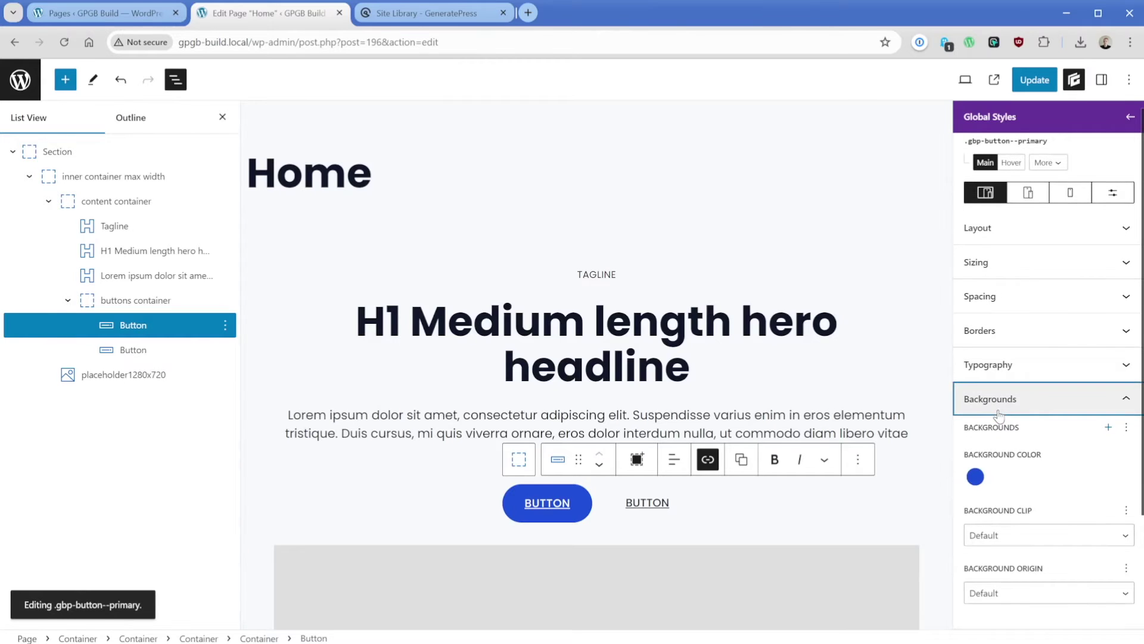
{"action": "left_click", "coordinate": [975, 476]}
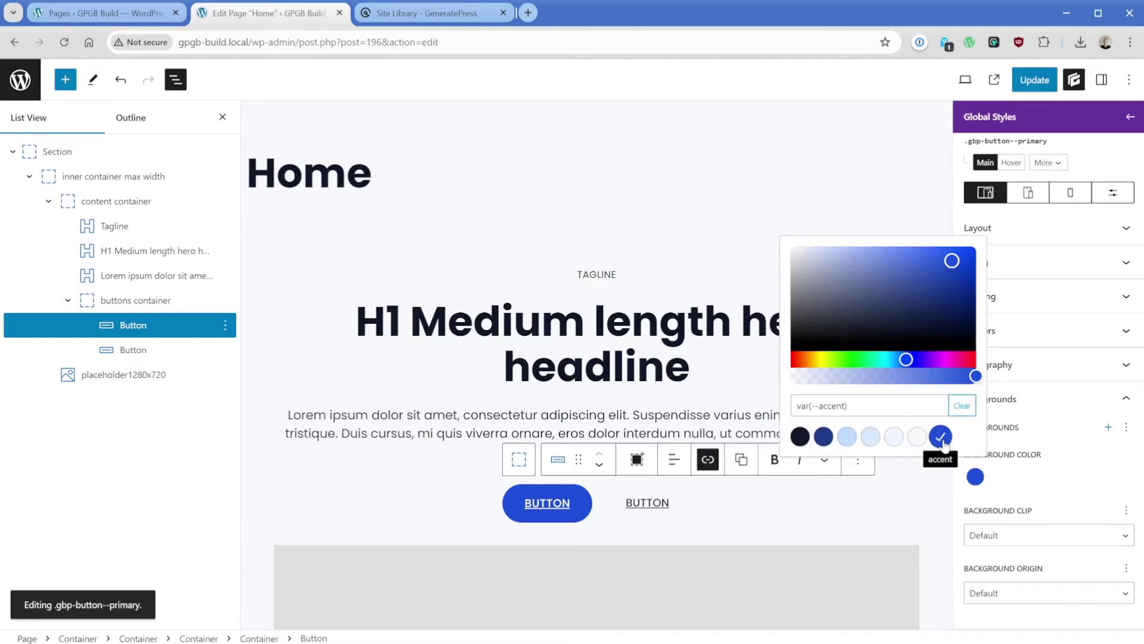
{"action": "left_click", "coordinate": [1042, 477]}
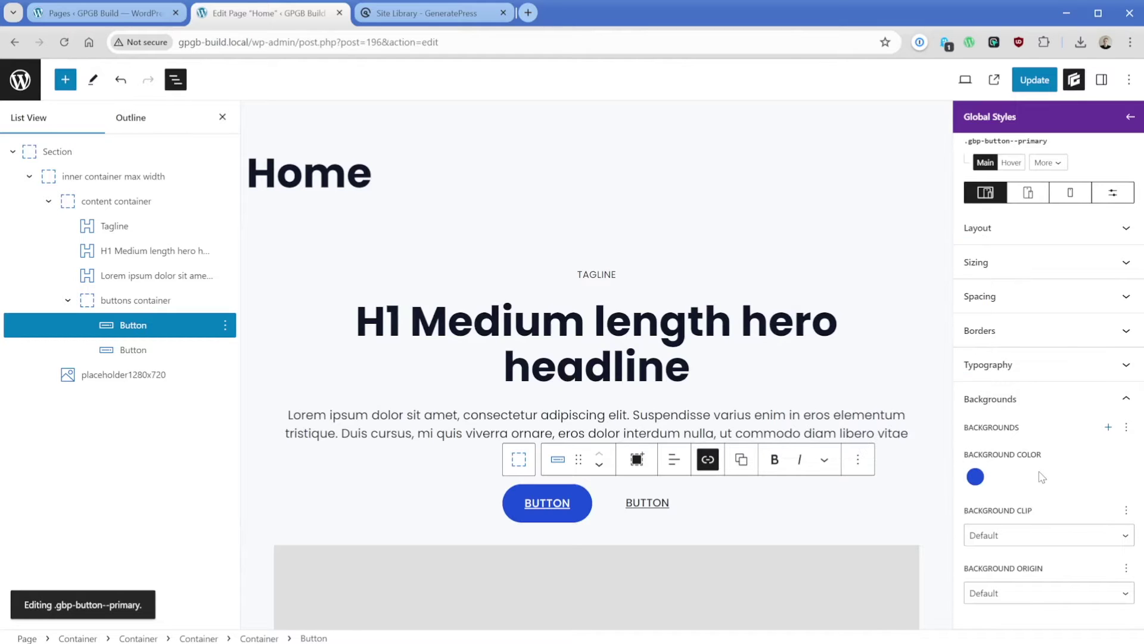
Delete the hero Tagline block and paste the template headline 'Access Your Data from Anywhere on Any Device' into the H1.
{"action": "left_click", "coordinate": [451, 21]}
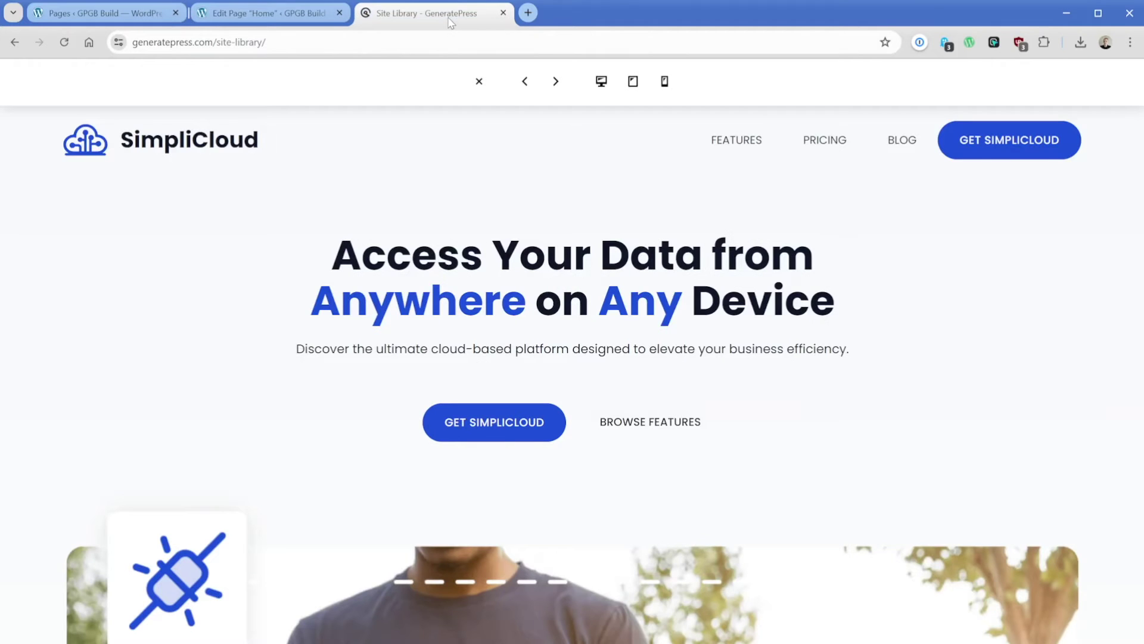
{"action": "left_click_drag", "start_coordinate": [331, 250], "coordinate": [847, 316]}
{"action": "key", "text": "ctrl+c"}
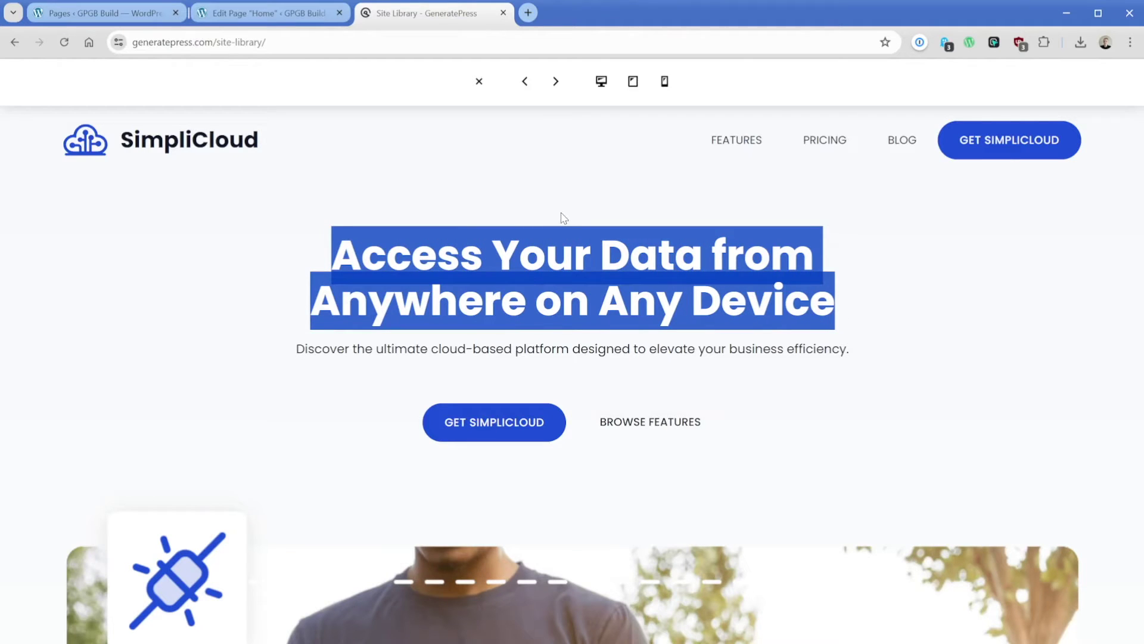
{"action": "left_click", "coordinate": [282, 22]}
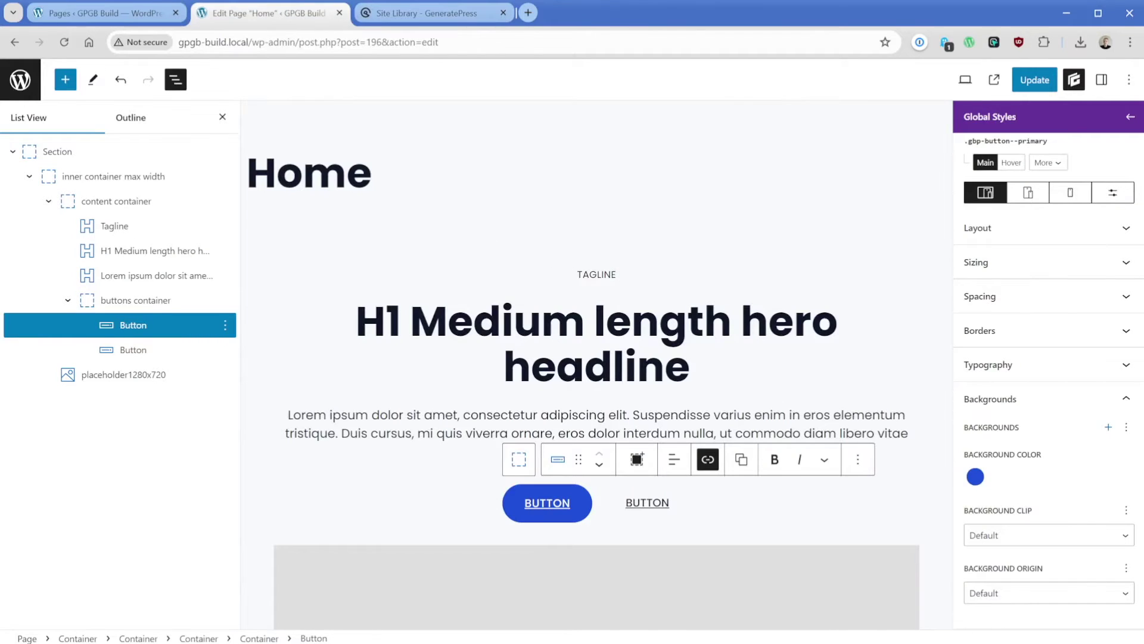
{"action": "left_click", "coordinate": [597, 274]}
{"action": "left_click", "coordinate": [936, 244]}
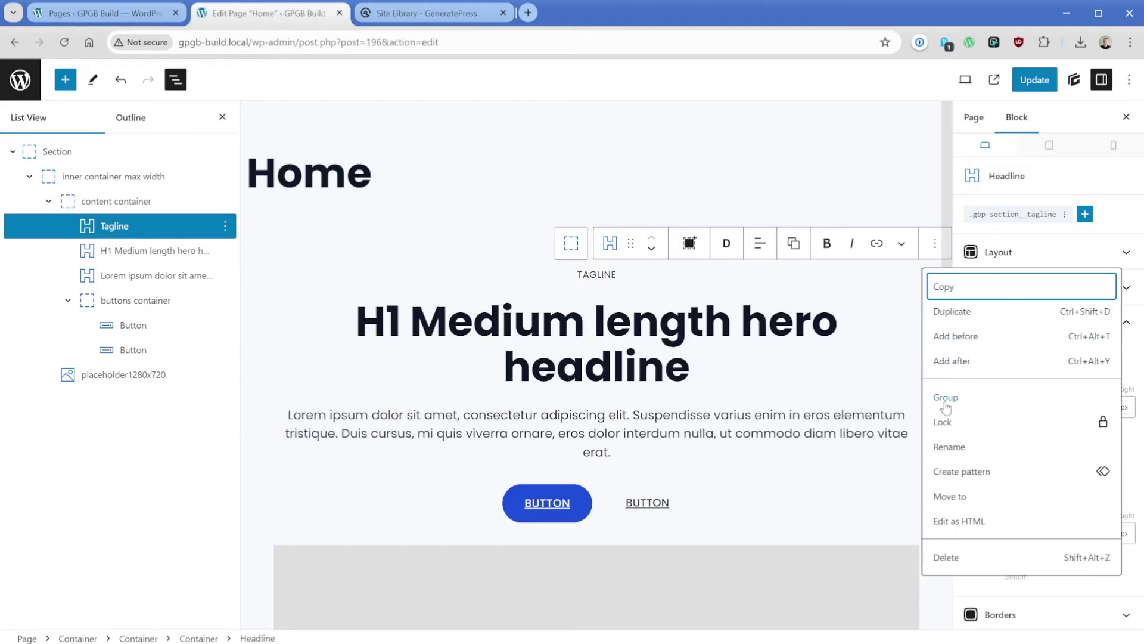
{"action": "left_click", "coordinate": [945, 560]}
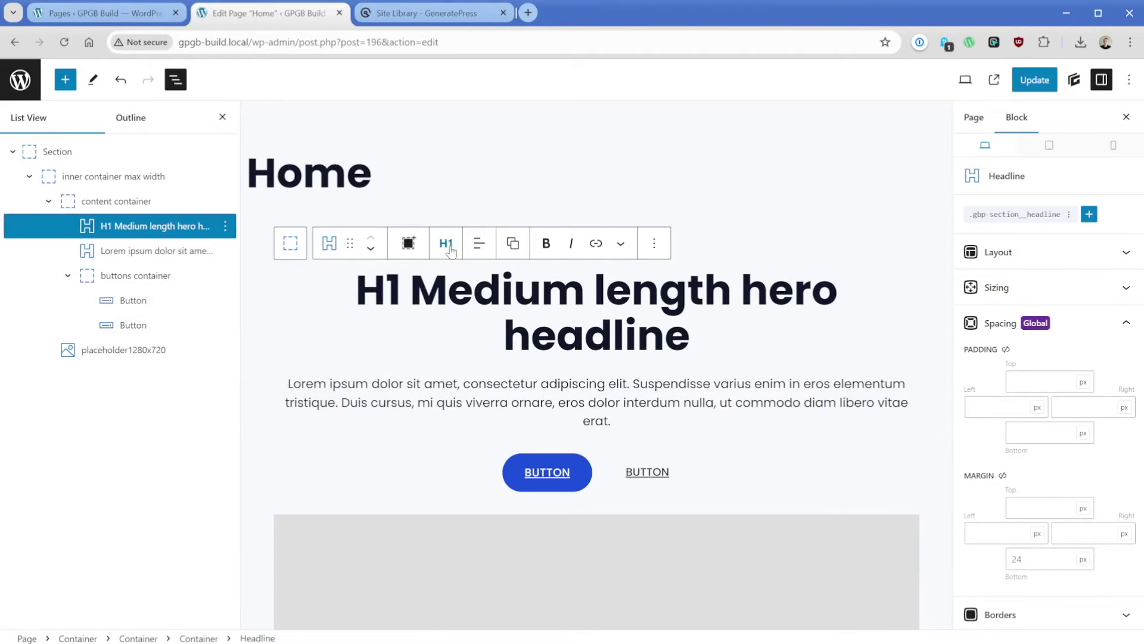
{"action": "key", "text": "ctrl+a"}
{"action": "key", "text": "ctrl+v"}
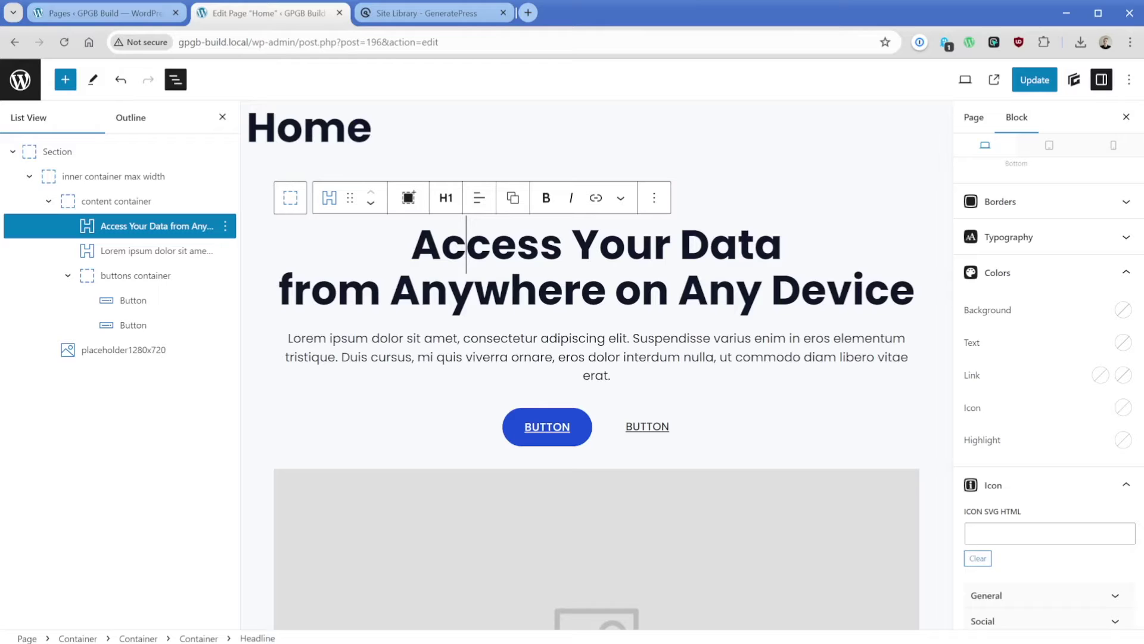
{"action": "key", "text": "ctrl+Tab"}
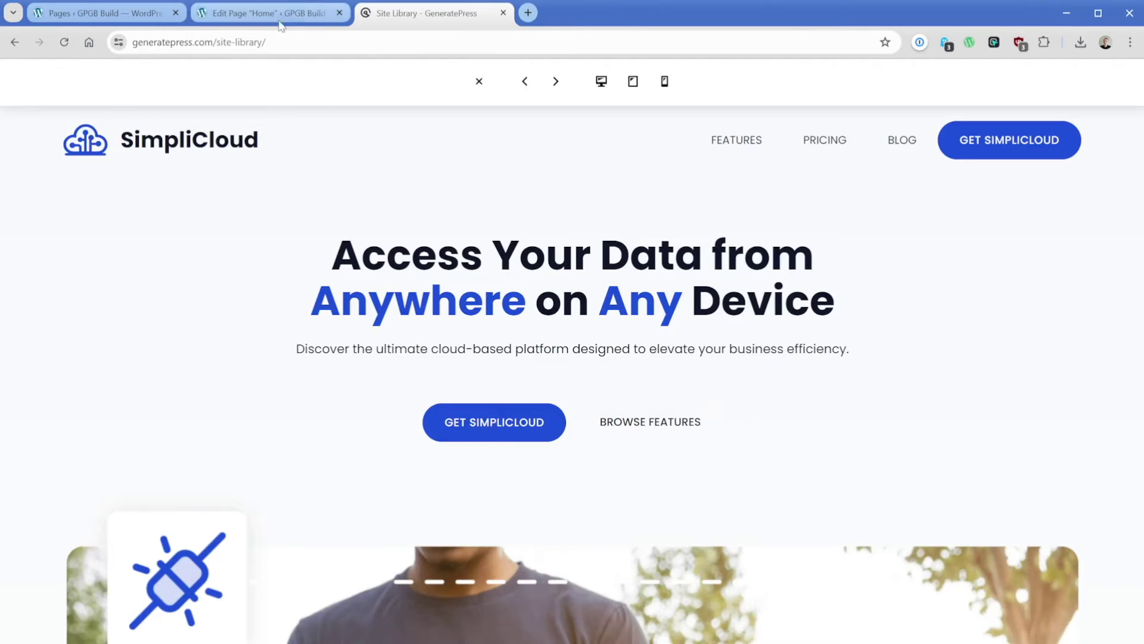
Apply Highlight formatting to the headline words 'Anywhere' and 'Any'.
{"action": "key", "text": "ctrl+shift+Tab"}
{"action": "key", "text": "Right"}
{"action": "key", "text": "shift+Right"}
{"action": "key", "text": "shift+Right"}
{"action": "key", "text": "shift+Right"}
{"action": "key", "text": "shift+Right"}
{"action": "key", "text": "shift+Right"}
{"action": "key", "text": "shift+Right"}
{"action": "key", "text": "shift+Right"}
{"action": "key", "text": "shift+Right"}
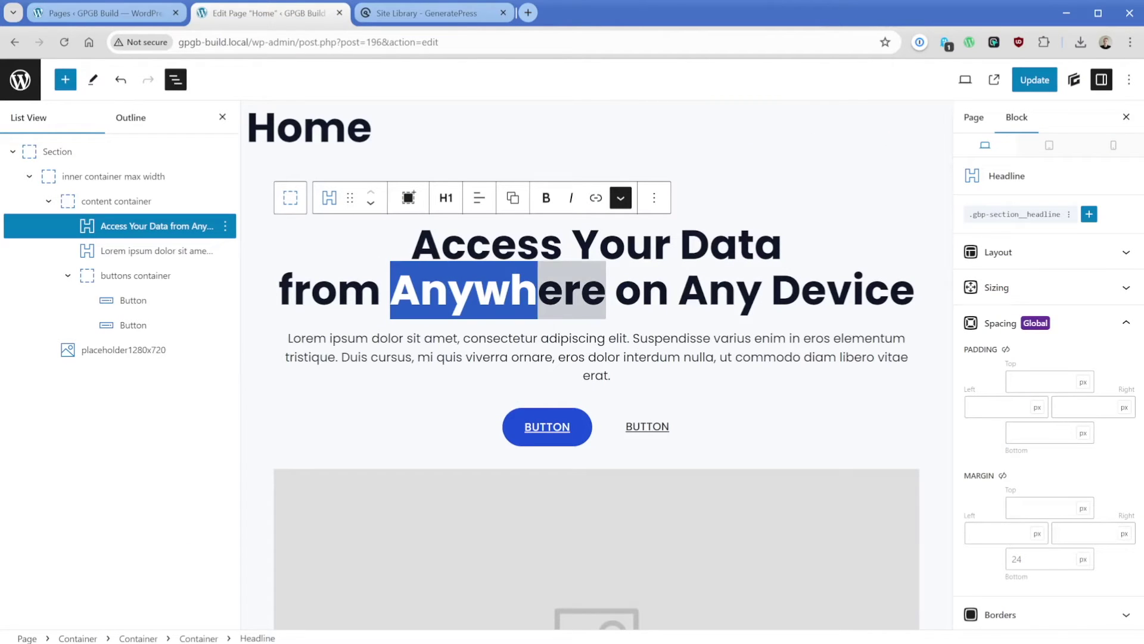
{"action": "left_click", "coordinate": [622, 199]}
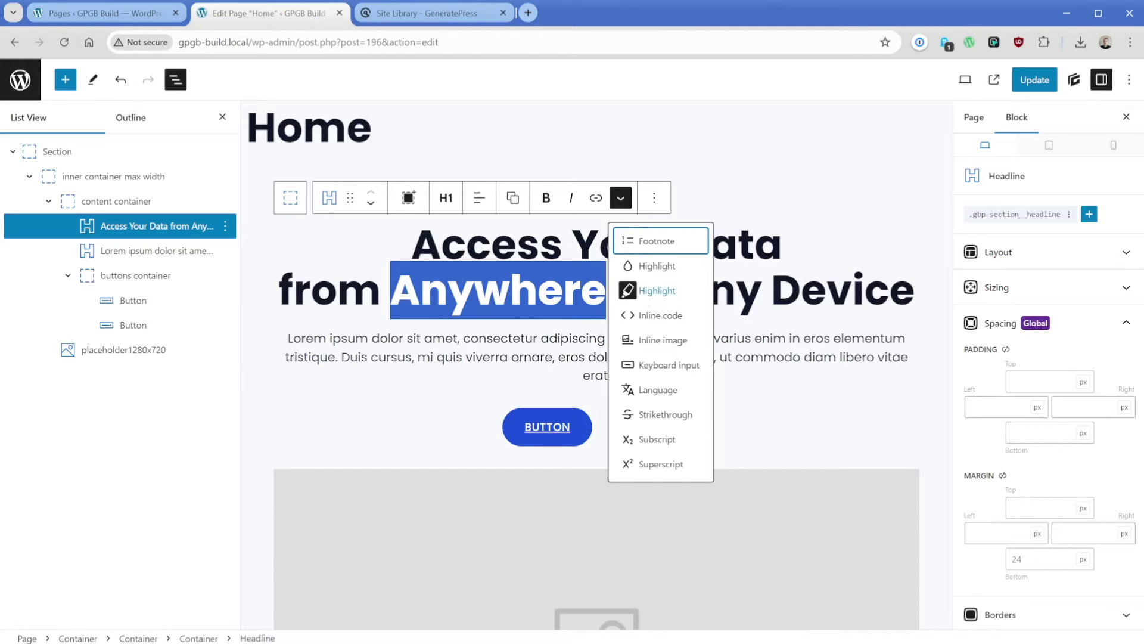
{"action": "key", "text": "Escape"}
{"action": "key", "text": "Right"}
{"action": "key", "text": "Right"}
{"action": "key", "text": "Right"}
{"action": "key", "text": "Right"}
{"action": "key", "text": "Right"}
{"action": "key", "text": "Right"}
{"action": "key", "text": "Right"}
{"action": "key", "text": "Right"}
{"action": "key", "text": "shift+Left"}
{"action": "key", "text": "shift+Left"}
{"action": "key", "text": "shift+Left"}
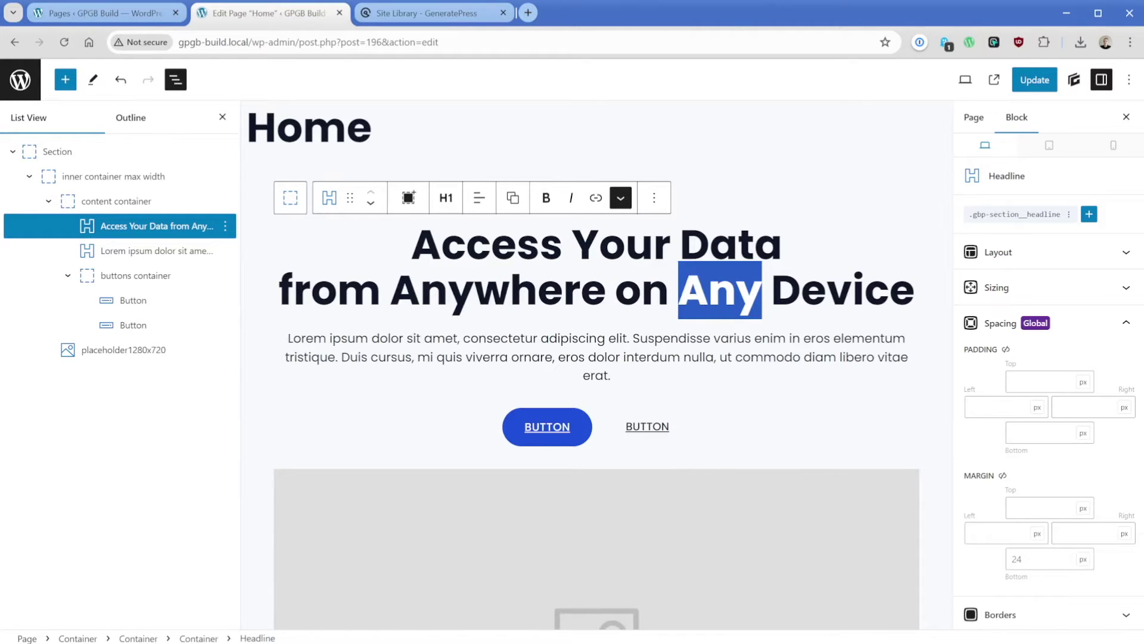
{"action": "left_click", "coordinate": [620, 197]}
{"action": "left_click", "coordinate": [826, 290]}
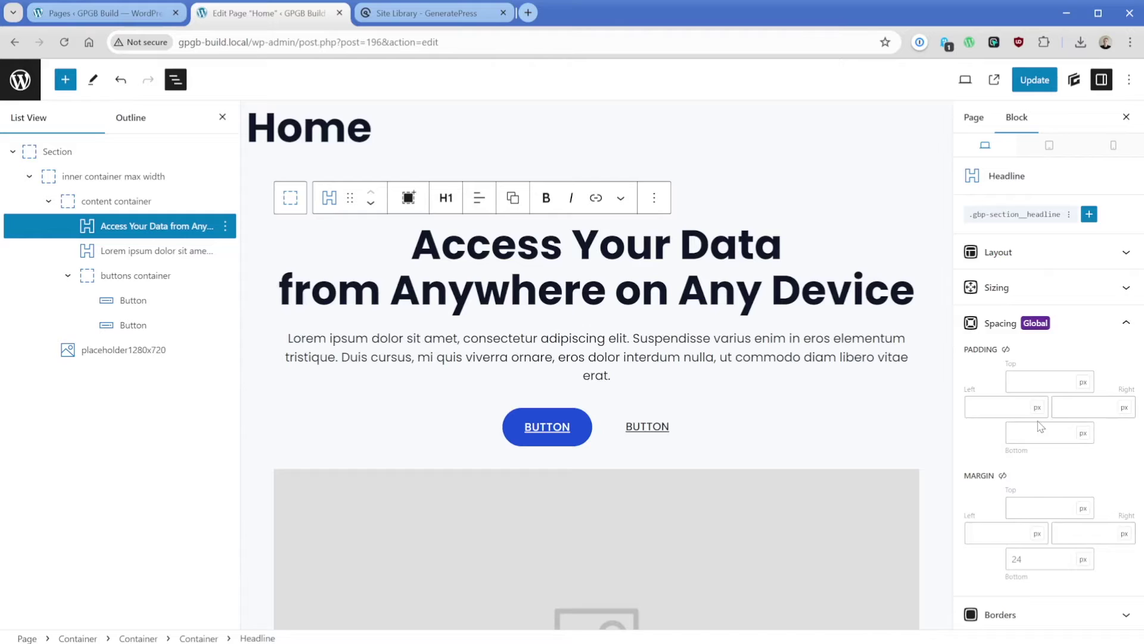
Set the highlight colour of those words to the accent blue swatch.
{"action": "scroll", "coordinate": [1040, 417], "scroll_direction": "down", "scroll_amount": 8}
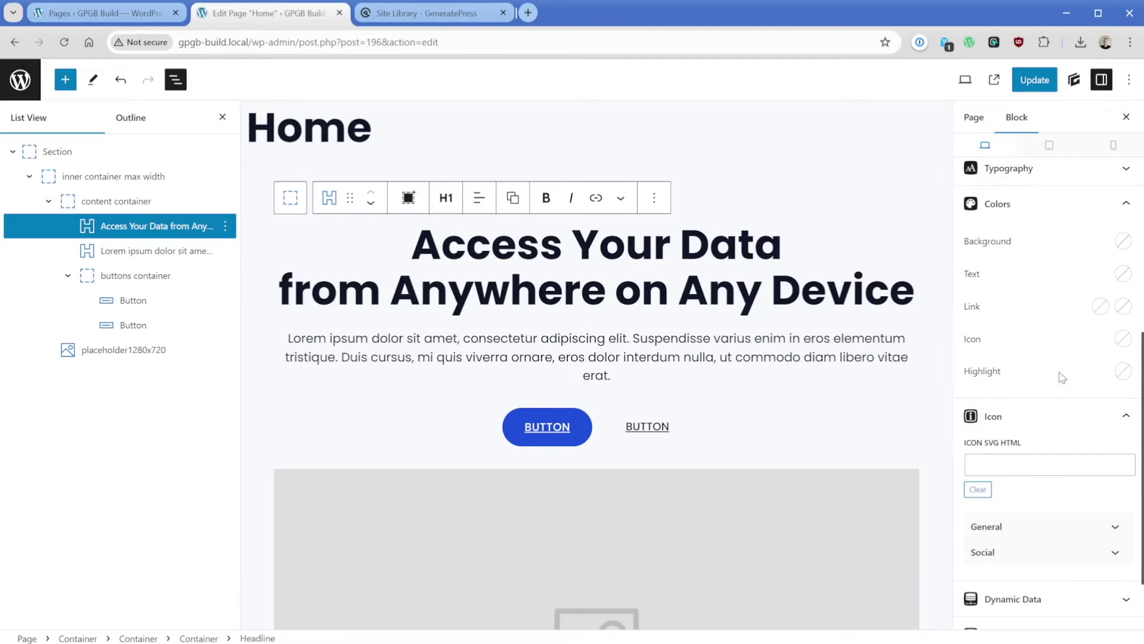
{"action": "left_click", "coordinate": [1123, 371]}
{"action": "left_click", "coordinate": [1088, 332]}
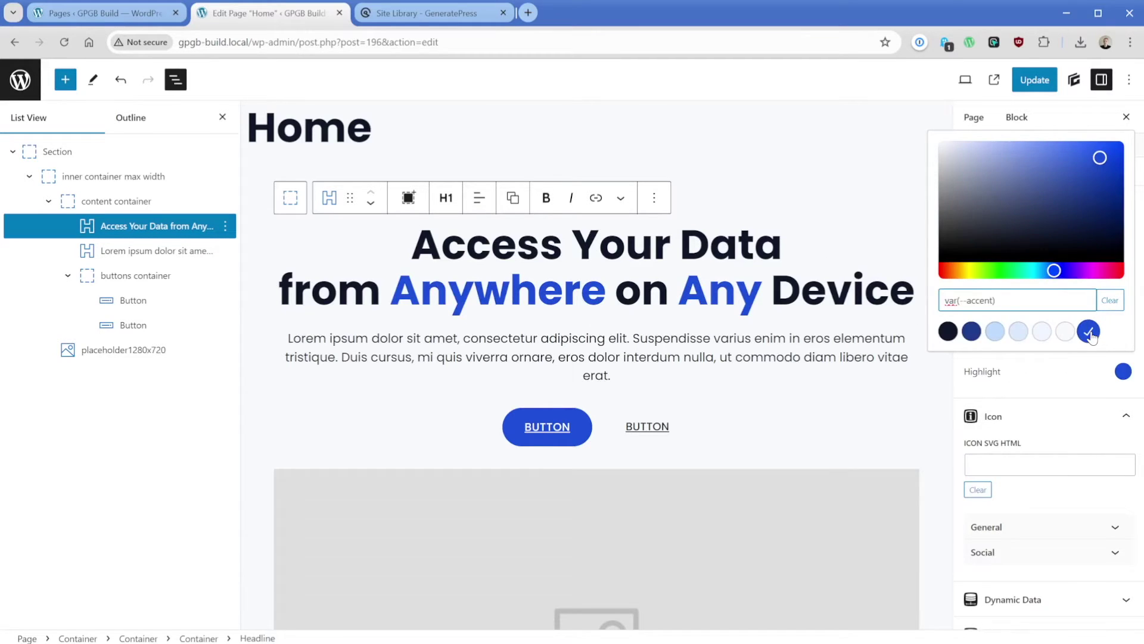
{"action": "left_click", "coordinate": [1055, 375]}
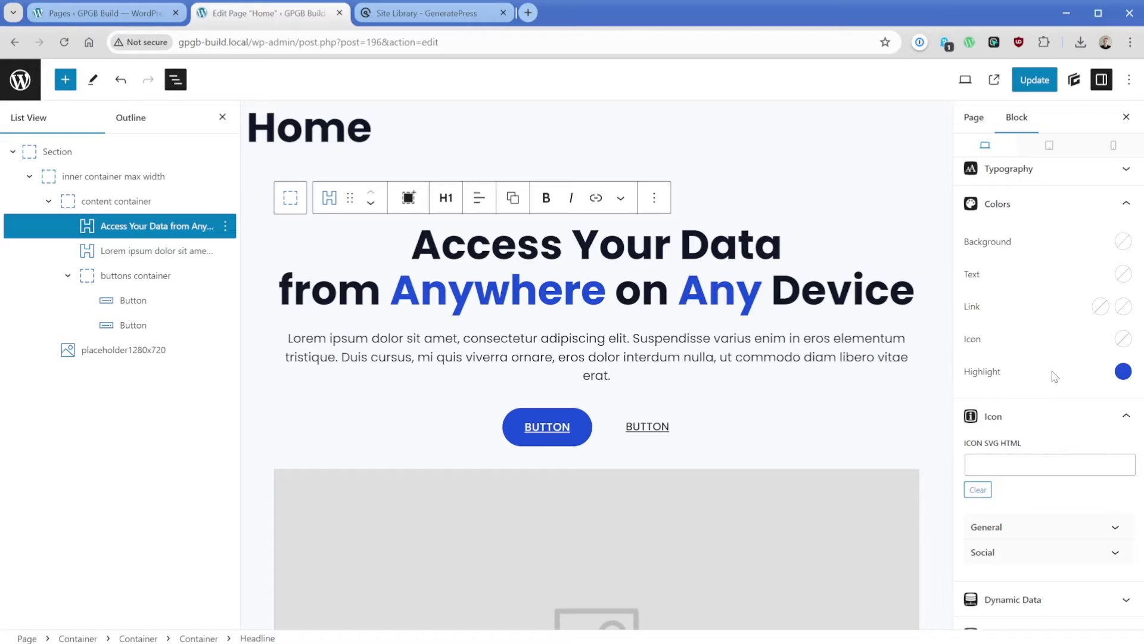
Copy the subtitle line from the SimpliCloud template preview.
{"action": "left_click", "coordinate": [438, 13]}
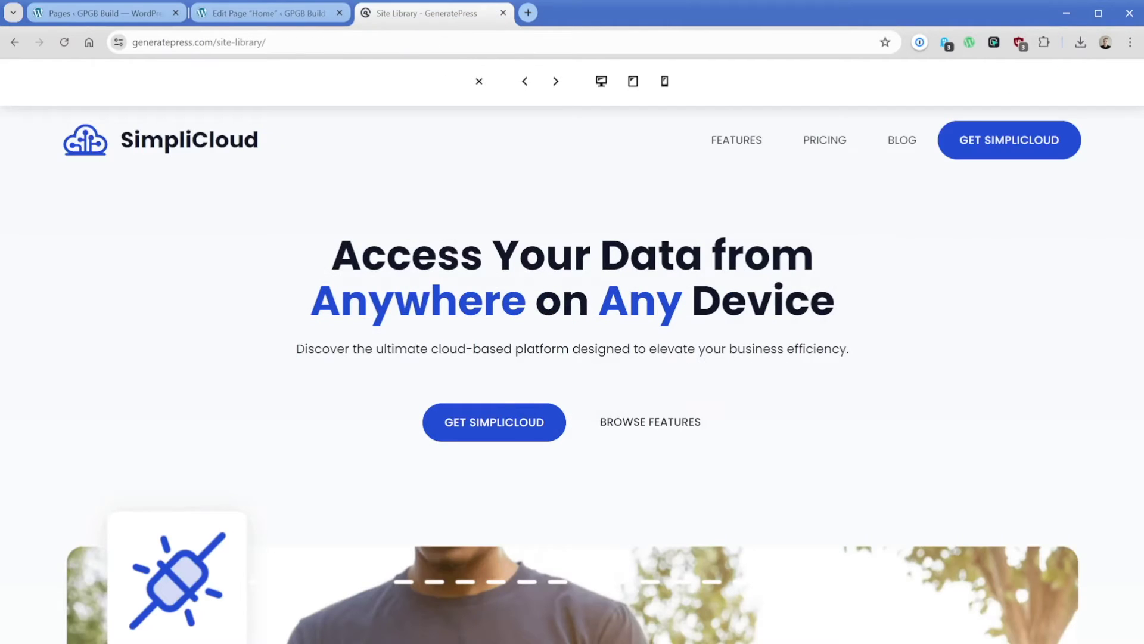
{"action": "triple_click", "coordinate": [447, 348]}
{"action": "key", "text": "ctrl+c"}
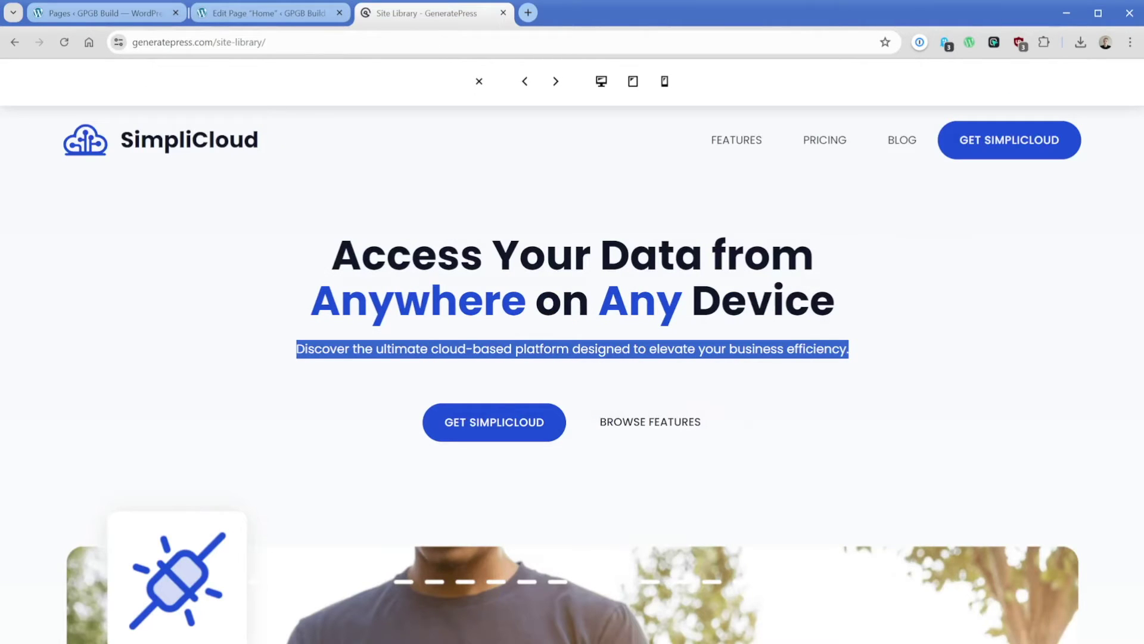
{"action": "left_click", "coordinate": [280, 13]}
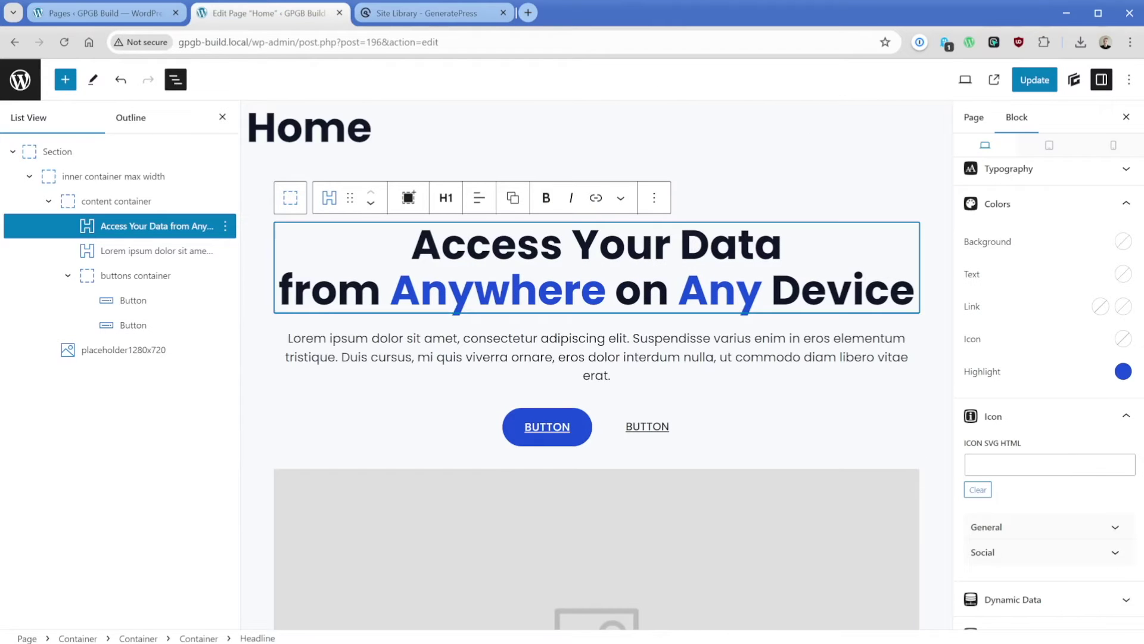
Relabel the hero buttons 'get simplicloud' and 'browse features'.
{"action": "left_click", "coordinate": [547, 426]}
{"action": "double_click", "coordinate": [547, 425]}
{"action": "type", "text": "get simpli"}
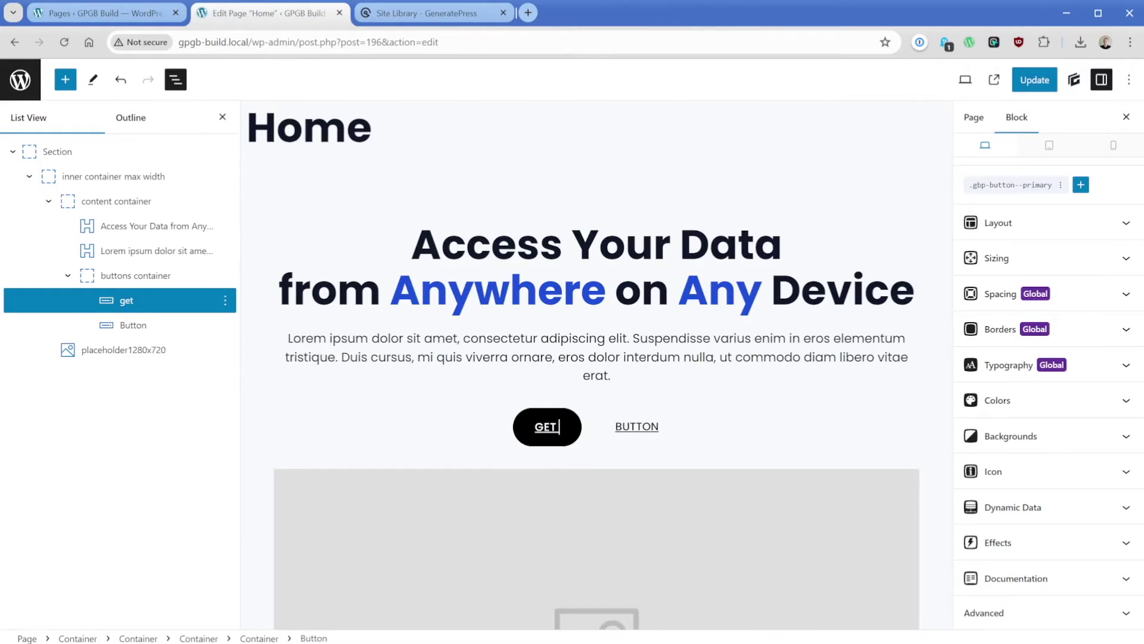
{"action": "type", "text": "cloud"}
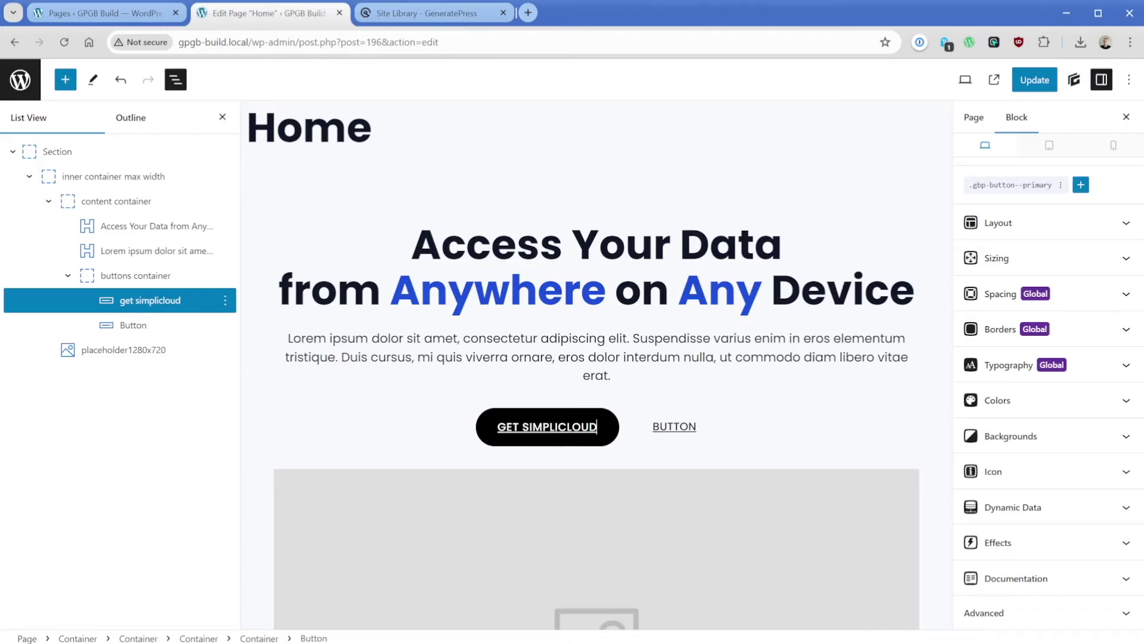
{"action": "left_click", "coordinate": [661, 434]}
{"action": "double_click", "coordinate": [661, 434]}
{"action": "type", "text": "browse feature"}
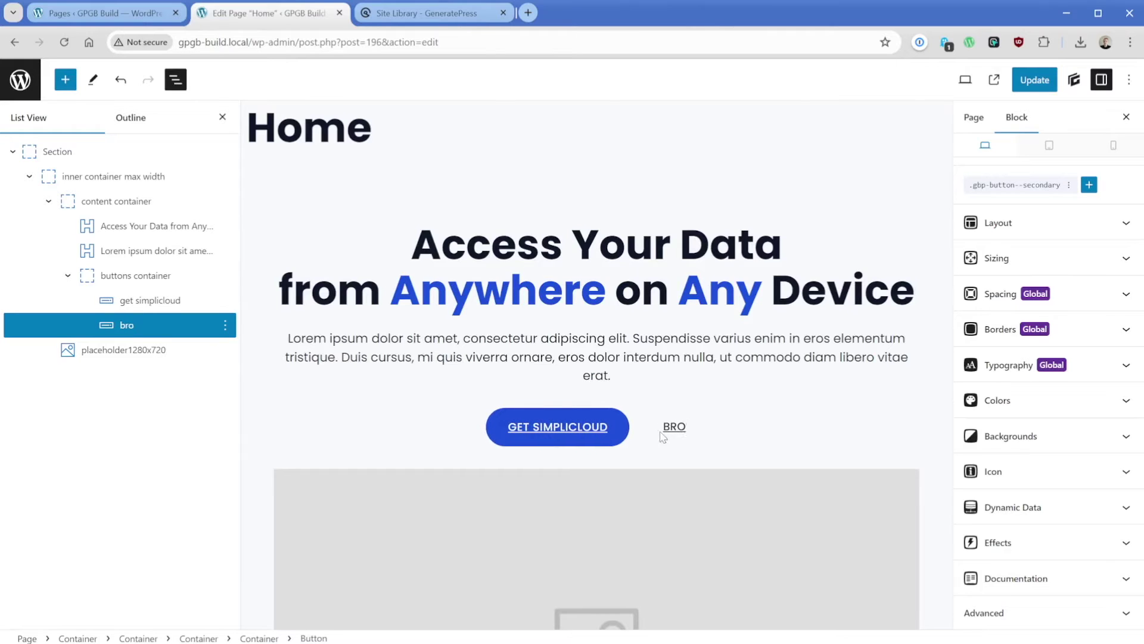
{"action": "type", "text": "s"}
Paste the copied template subtitle over the intro paragraph text.
{"action": "double_click", "coordinate": [572, 338]}
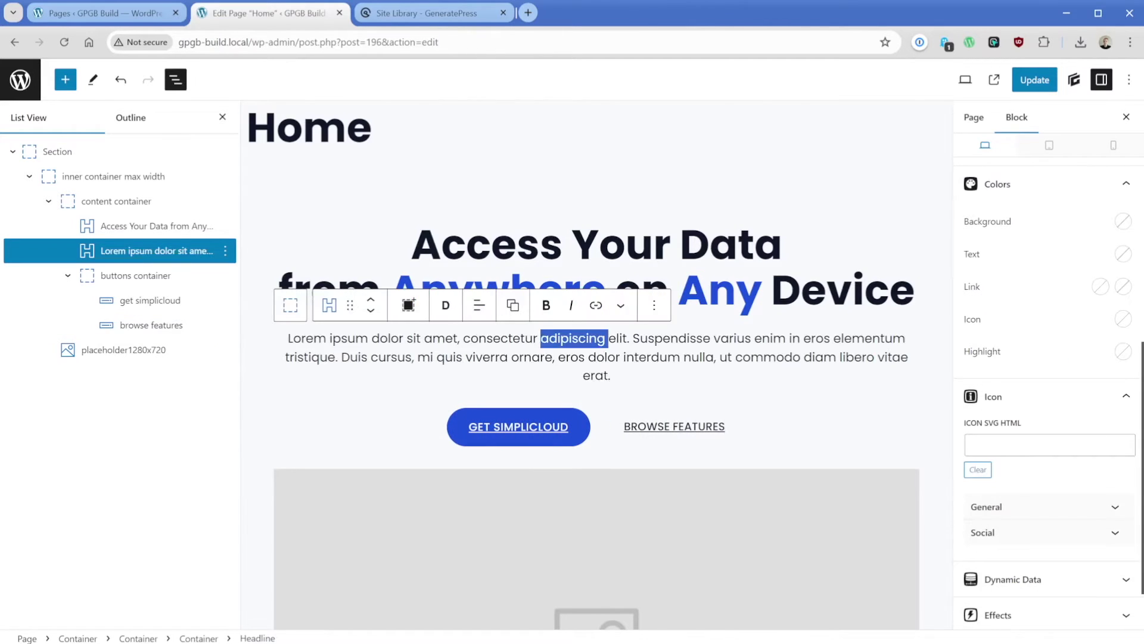
{"action": "key", "text": "ctrl+a"}
{"action": "key", "text": "ctrl+v"}
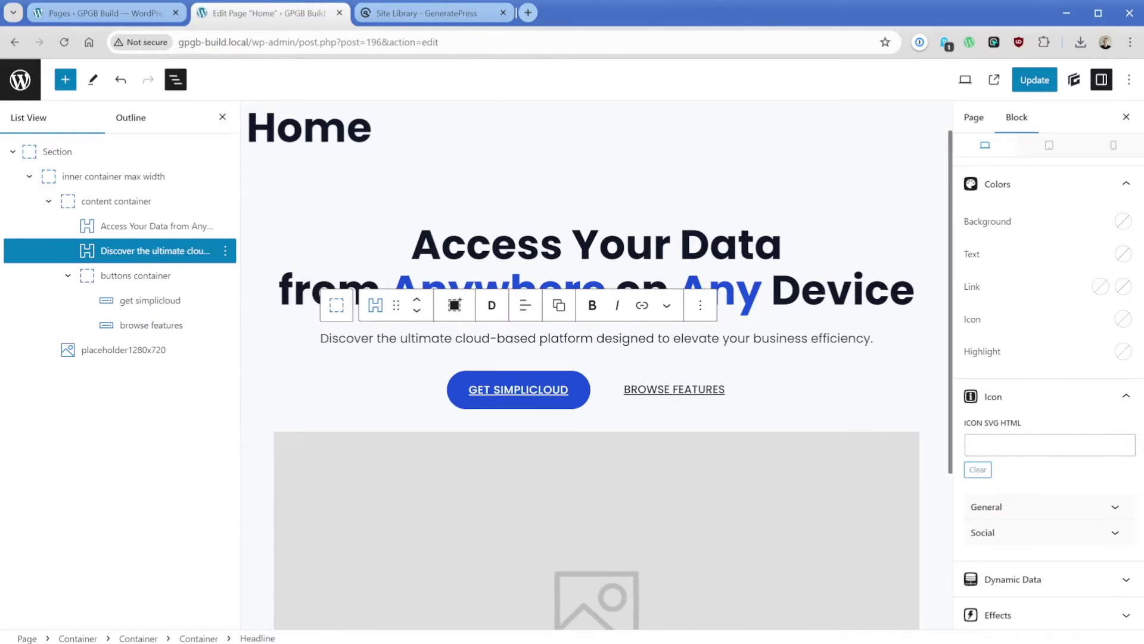
Select the GET SIMPLICLOUD button and edit the .gbp-button--primary style's Hover state.
{"action": "left_click", "coordinate": [435, 12]}
{"action": "left_click", "coordinate": [366, 394]}
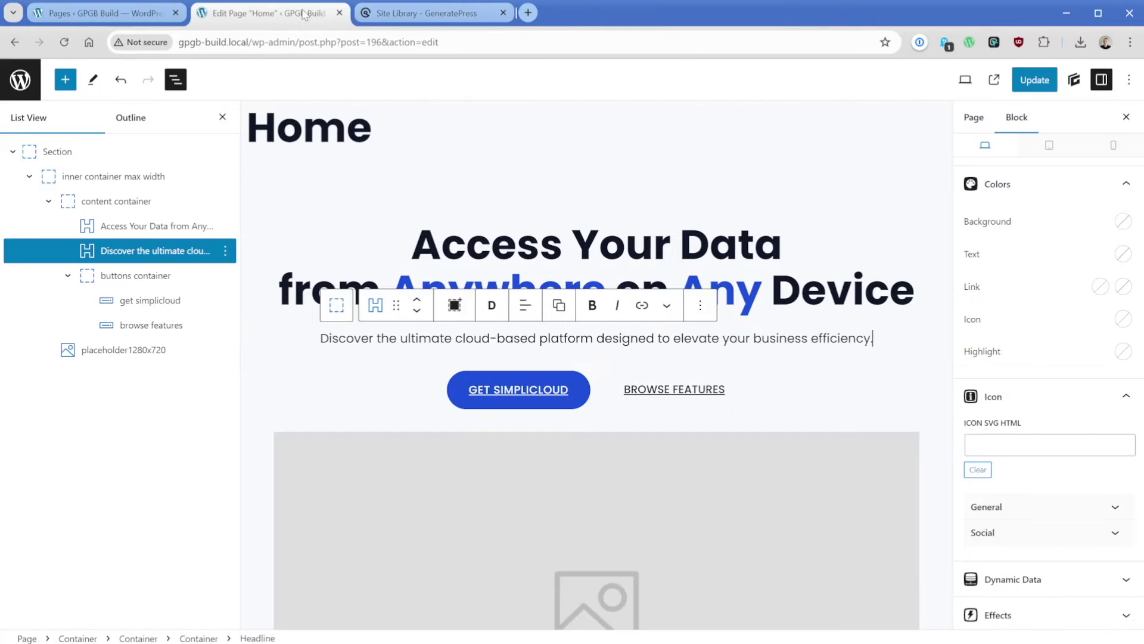
{"action": "left_click", "coordinate": [262, 13]}
{"action": "left_click", "coordinate": [574, 398]}
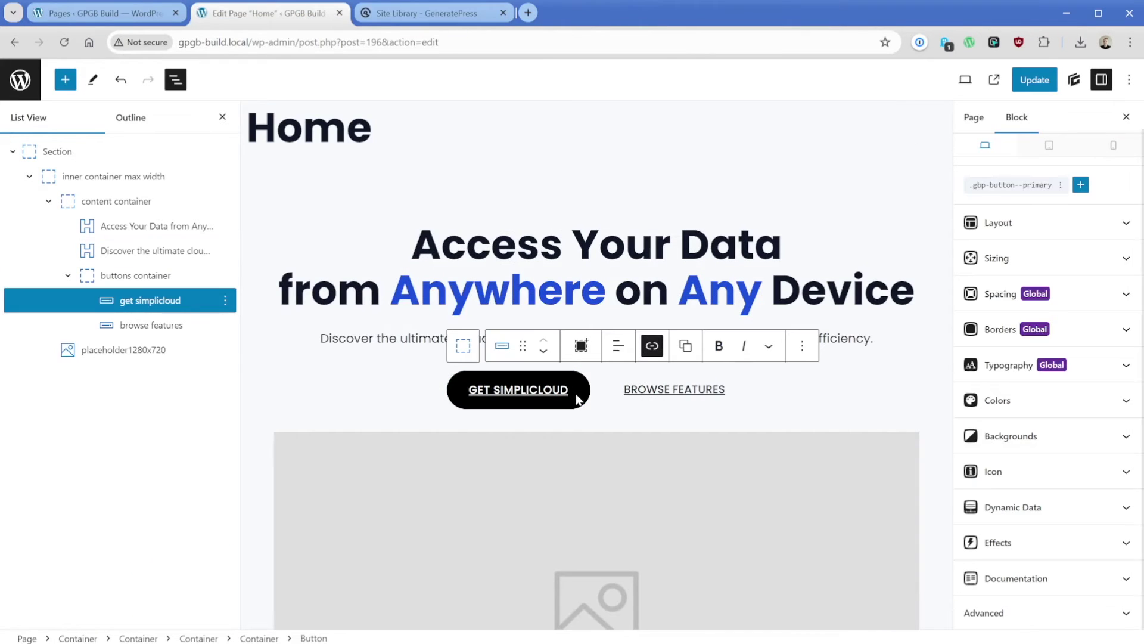
{"action": "left_click", "coordinate": [1015, 186]}
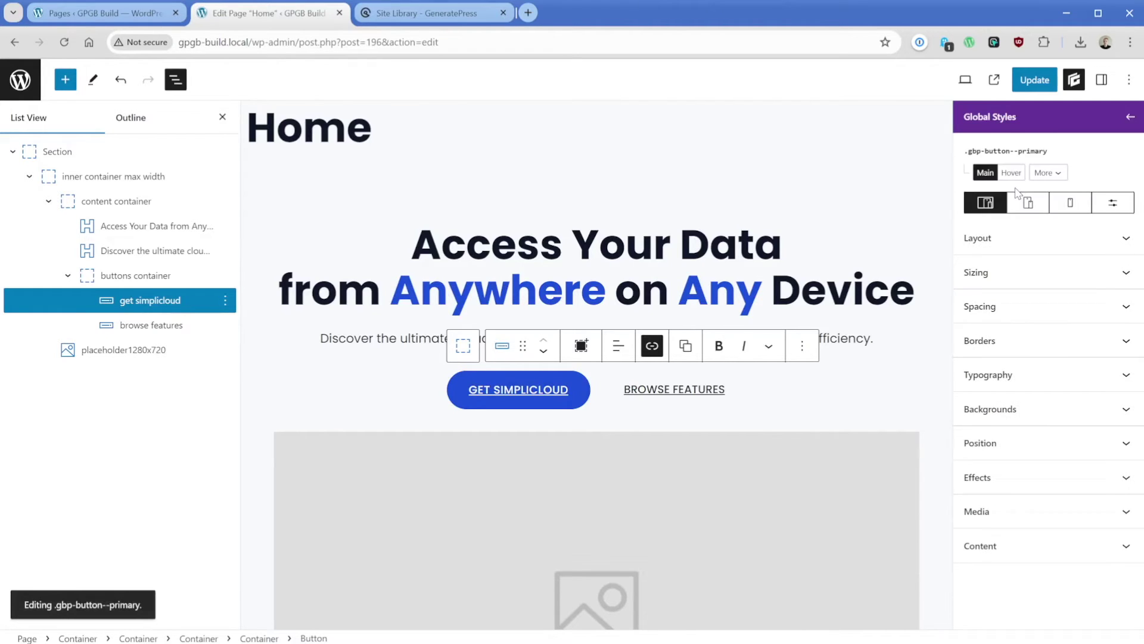
{"action": "left_click", "coordinate": [1011, 174]}
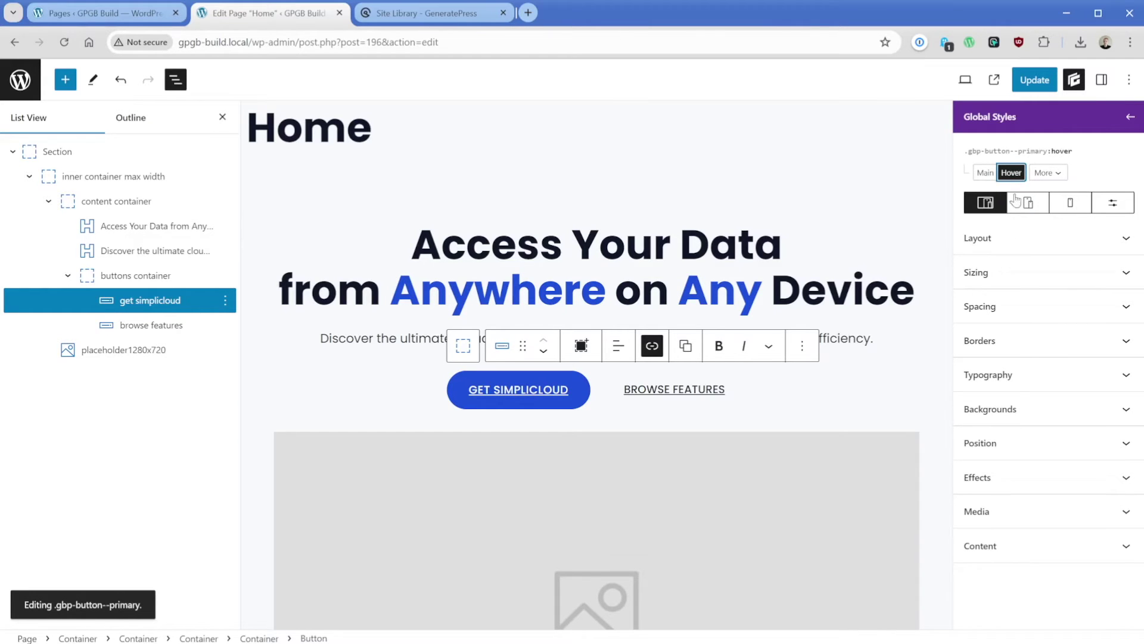
Set the hover background to accent blue at 0.75 opacity.
{"action": "left_click", "coordinate": [1024, 416]}
{"action": "left_click", "coordinate": [975, 477]}
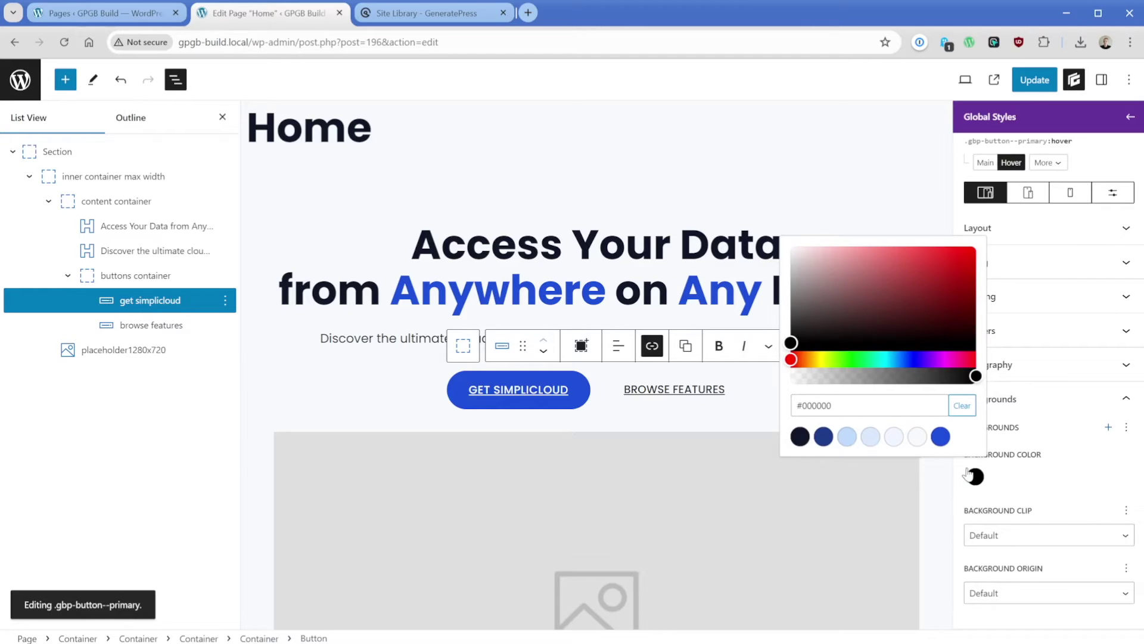
{"action": "left_click", "coordinate": [847, 438]}
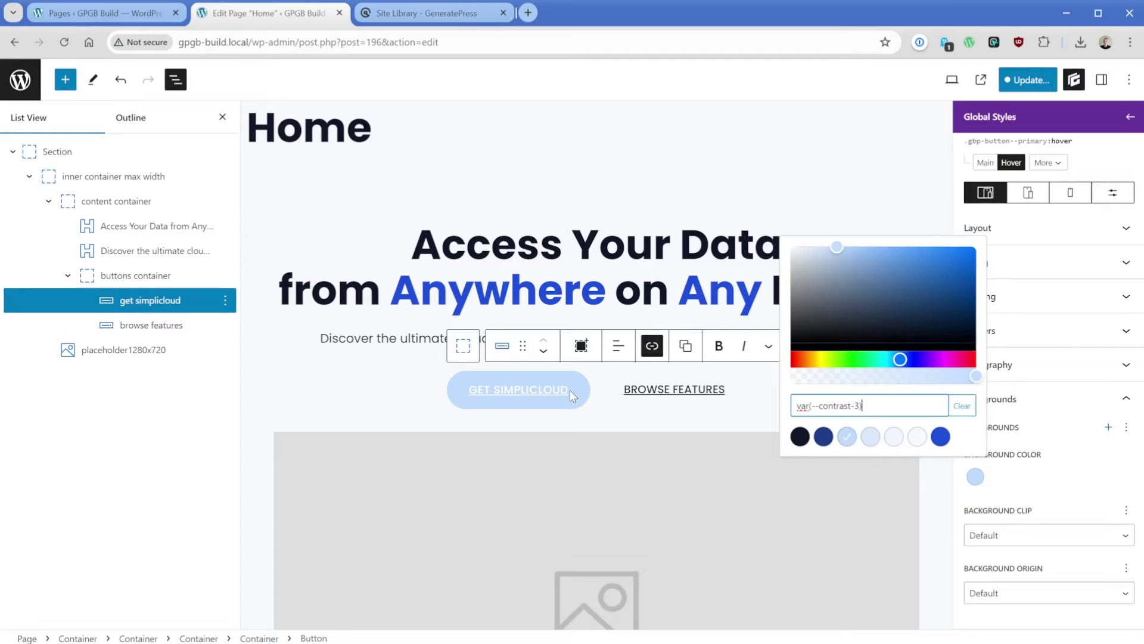
{"action": "left_click", "coordinate": [940, 436]}
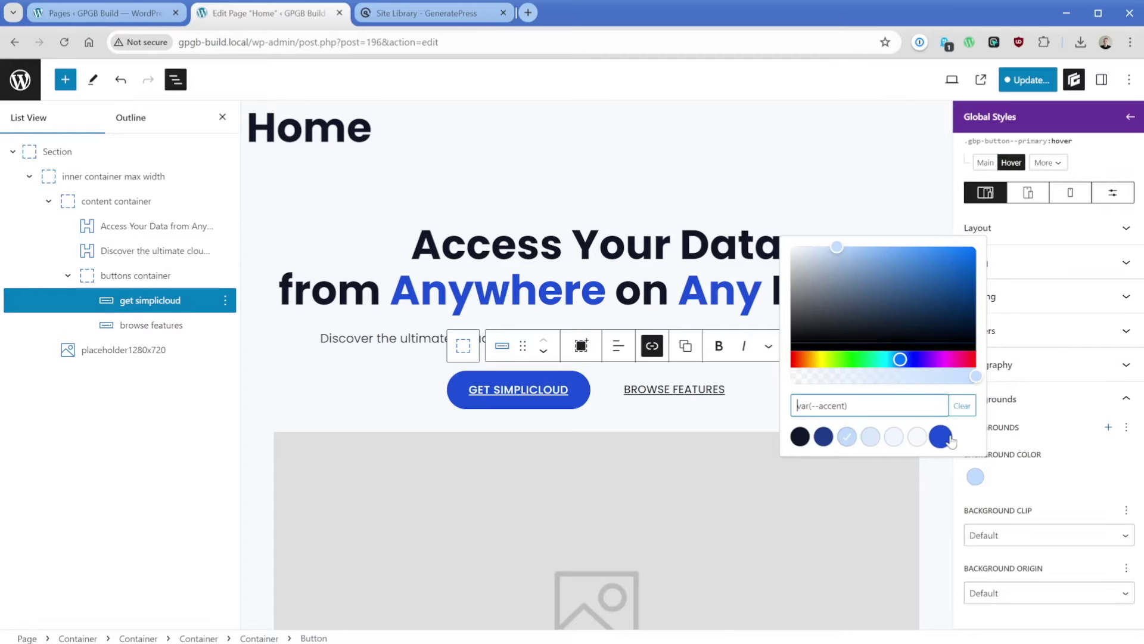
{"action": "left_click", "coordinate": [935, 376]}
{"action": "left_click_drag", "start_coordinate": [936, 376], "coordinate": [930, 376]}
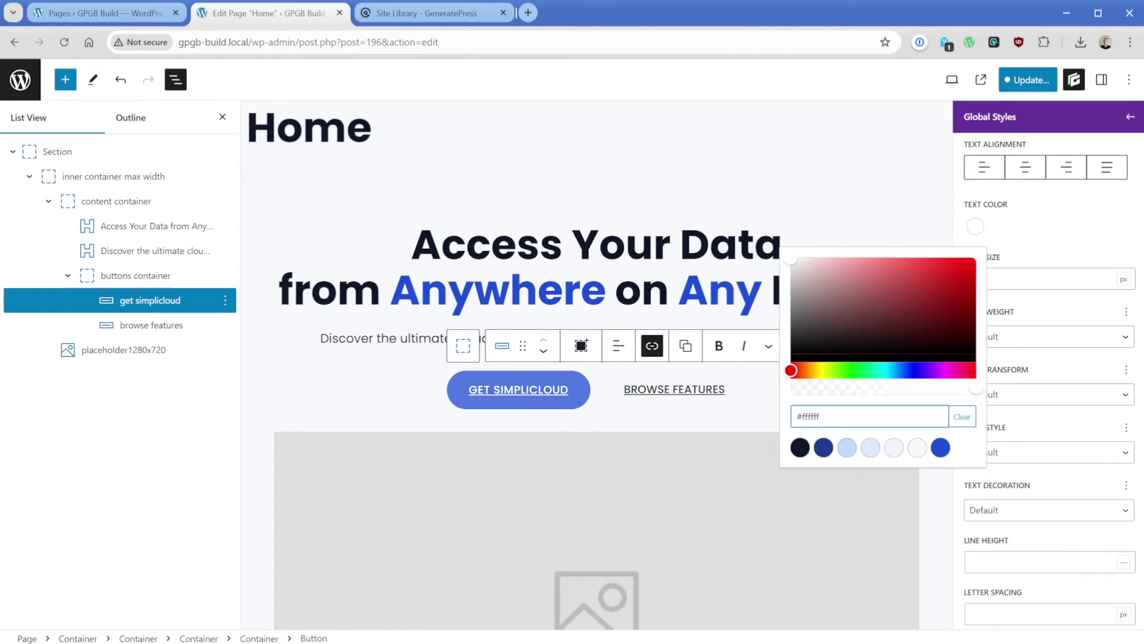
Give the hover button style a box shadow of 0 4 10 0 with a mostly transparent colour.
{"action": "left_click", "coordinate": [1020, 238]}
{"action": "scroll", "coordinate": [1023, 303], "scroll_direction": "down", "scroll_amount": 5}
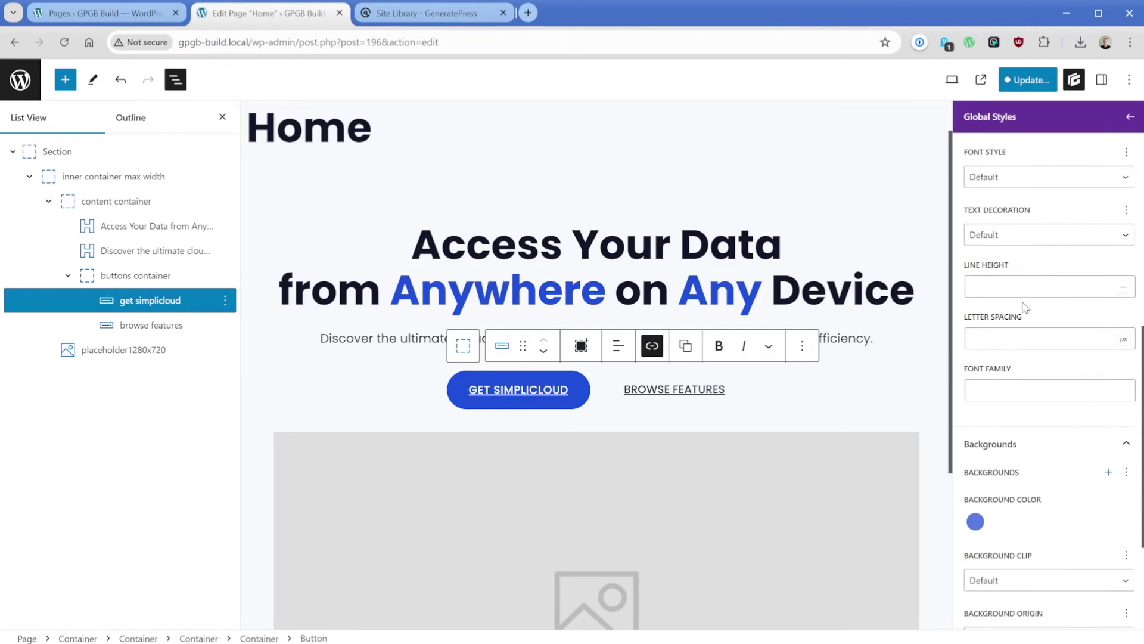
{"action": "scroll", "coordinate": [1025, 308], "scroll_direction": "down", "scroll_amount": 3}
{"action": "left_click", "coordinate": [1009, 532]}
{"action": "scroll", "coordinate": [1037, 351], "scroll_direction": "down", "scroll_amount": 4}
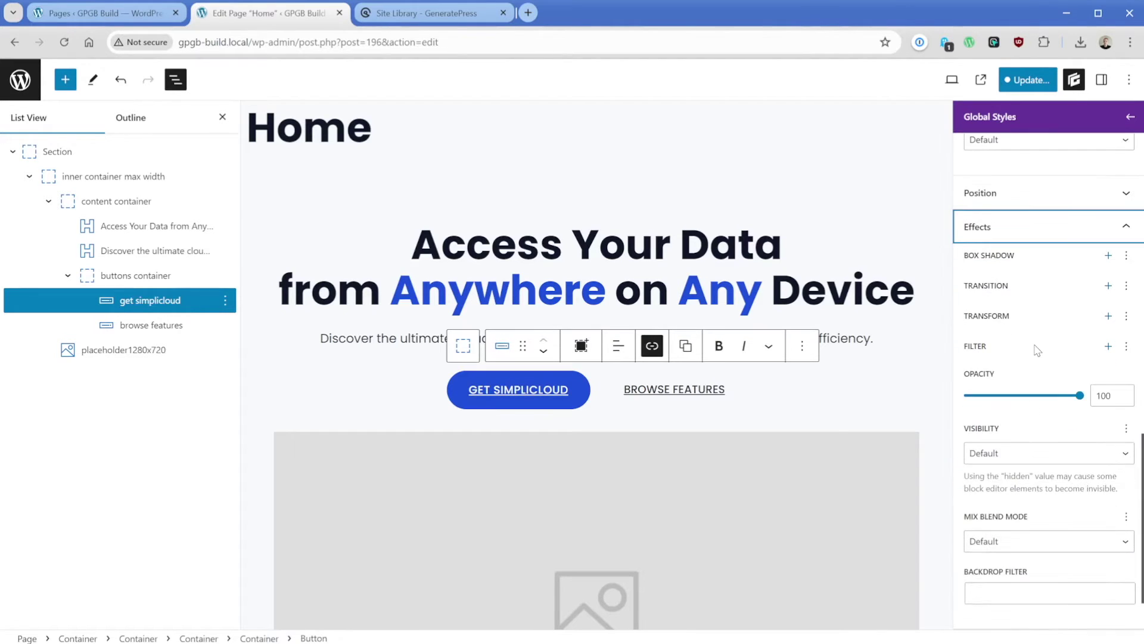
{"action": "left_click", "coordinate": [1108, 255]}
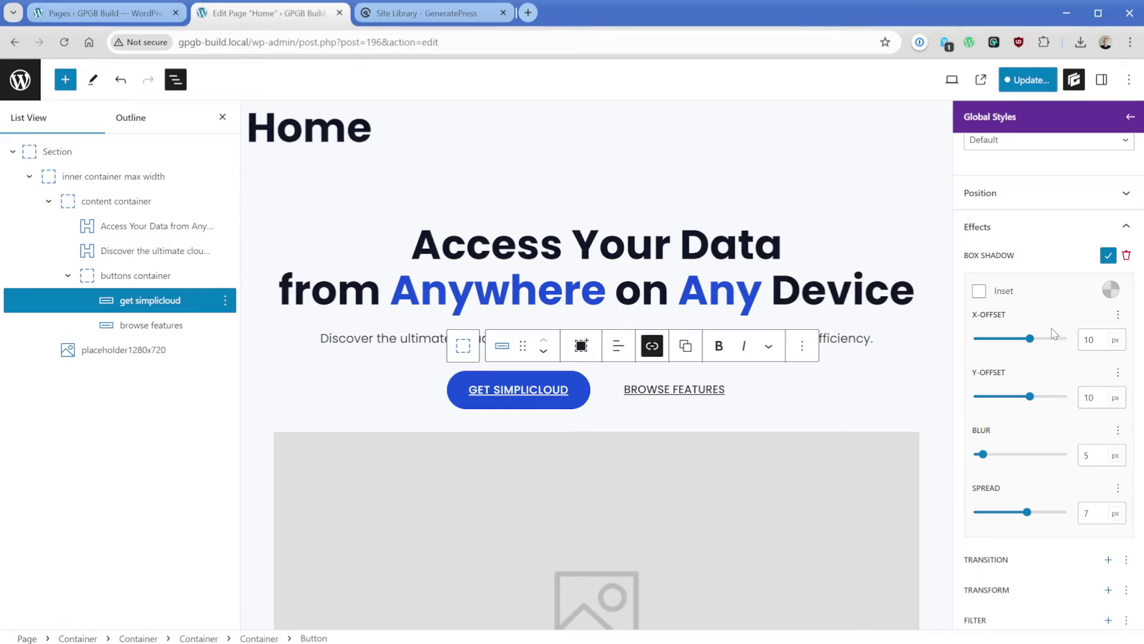
{"action": "double_click", "coordinate": [1088, 339]}
{"action": "type", "text": "0"}
{"action": "key", "text": "Tab"}
{"action": "type", "text": "4"}
{"action": "key", "text": "Tab"}
{"action": "type", "text": "10"}
{"action": "key", "text": "Tab"}
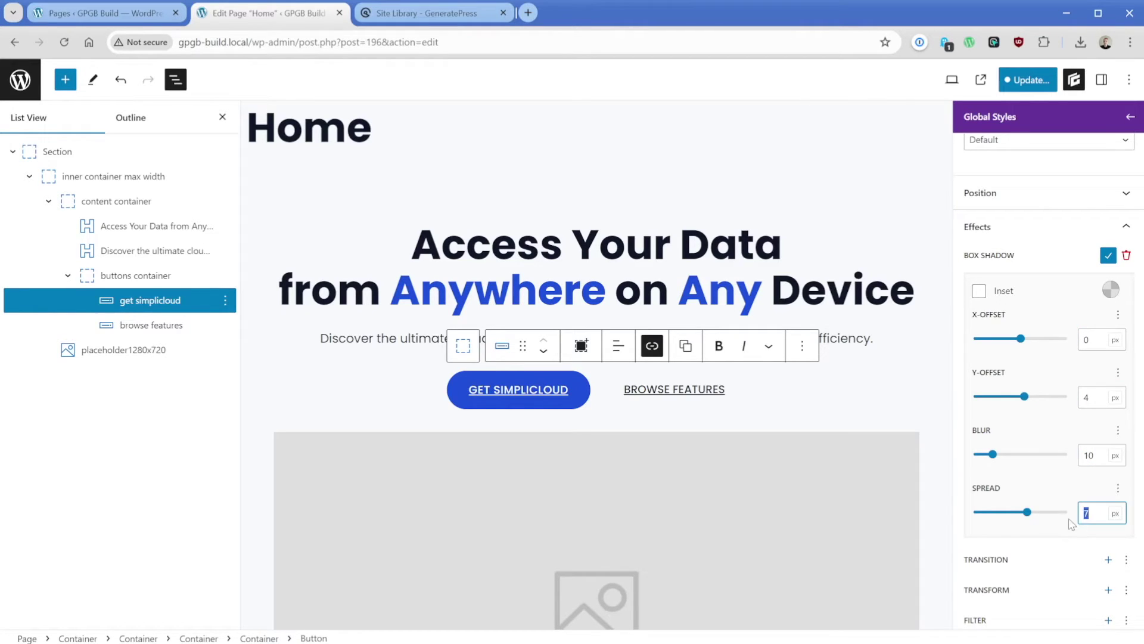
{"action": "type", "text": "0"}
{"action": "left_click", "coordinate": [1109, 292]}
{"action": "left_click_drag", "start_coordinate": [944, 458], "coordinate": [972, 456]}
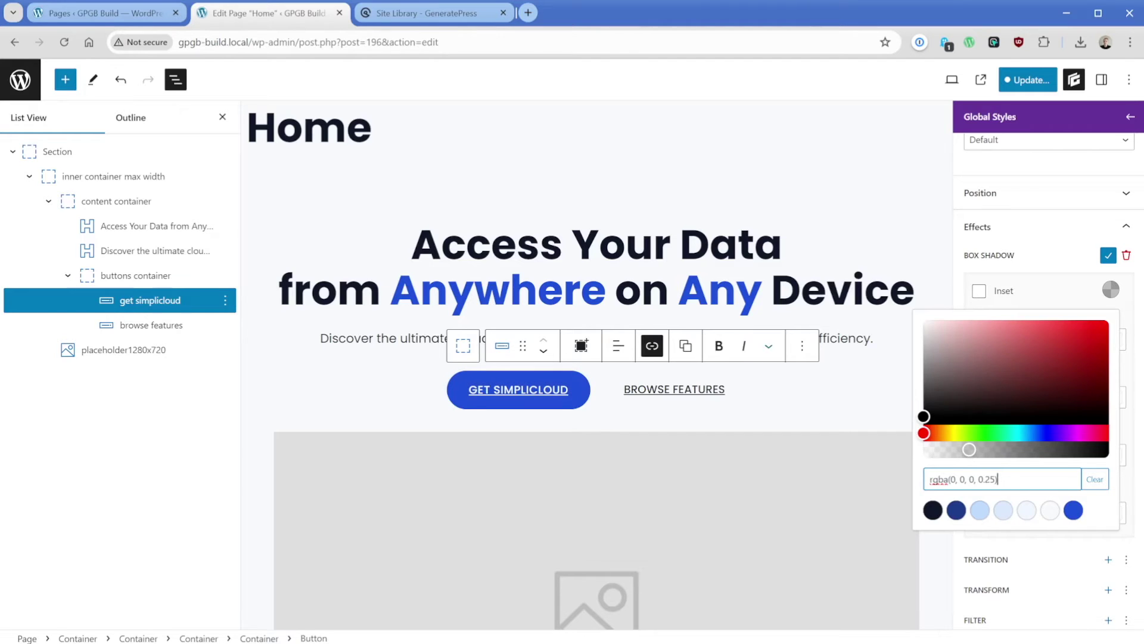
Add a transition to the normal primary button style, reducing its duration from 0.5 to 0.2 s.
{"action": "scroll", "coordinate": [1043, 358], "scroll_direction": "up", "scroll_amount": 10}
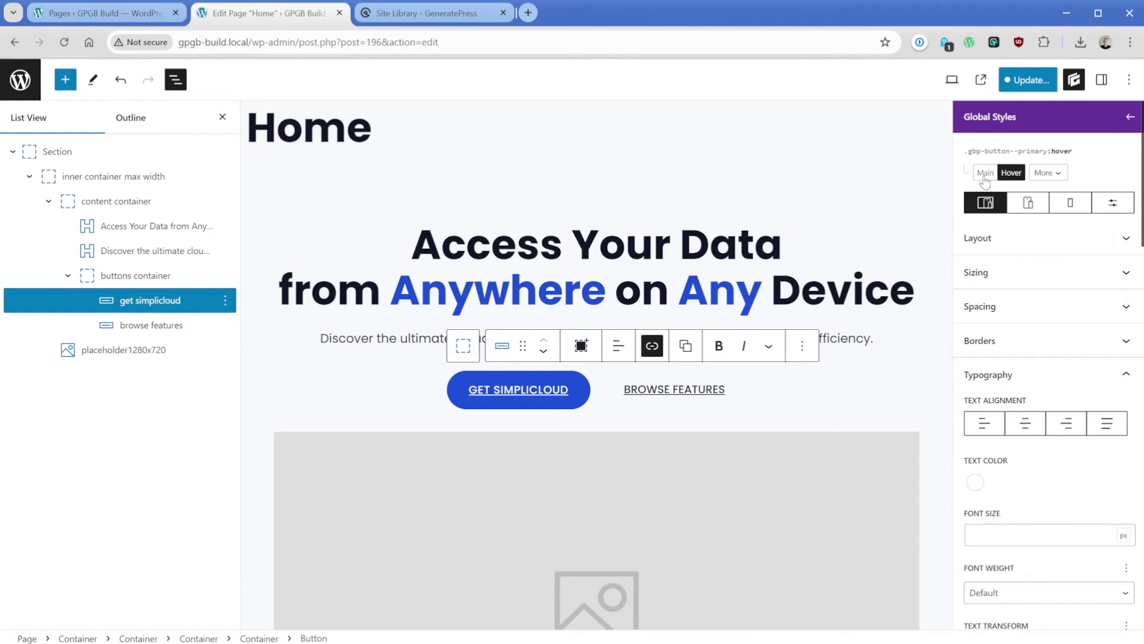
{"action": "left_click", "coordinate": [985, 173]}
{"action": "scroll", "coordinate": [1025, 370], "scroll_direction": "down", "scroll_amount": 6}
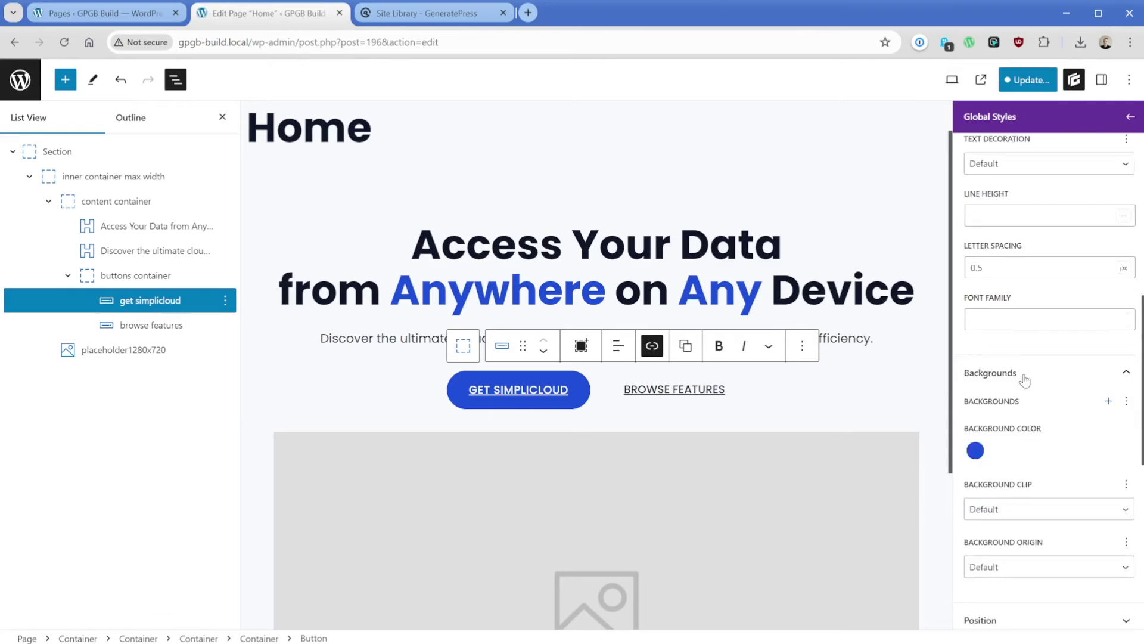
{"action": "scroll", "coordinate": [1025, 380], "scroll_direction": "down", "scroll_amount": 5}
{"action": "left_click", "coordinate": [1109, 421]}
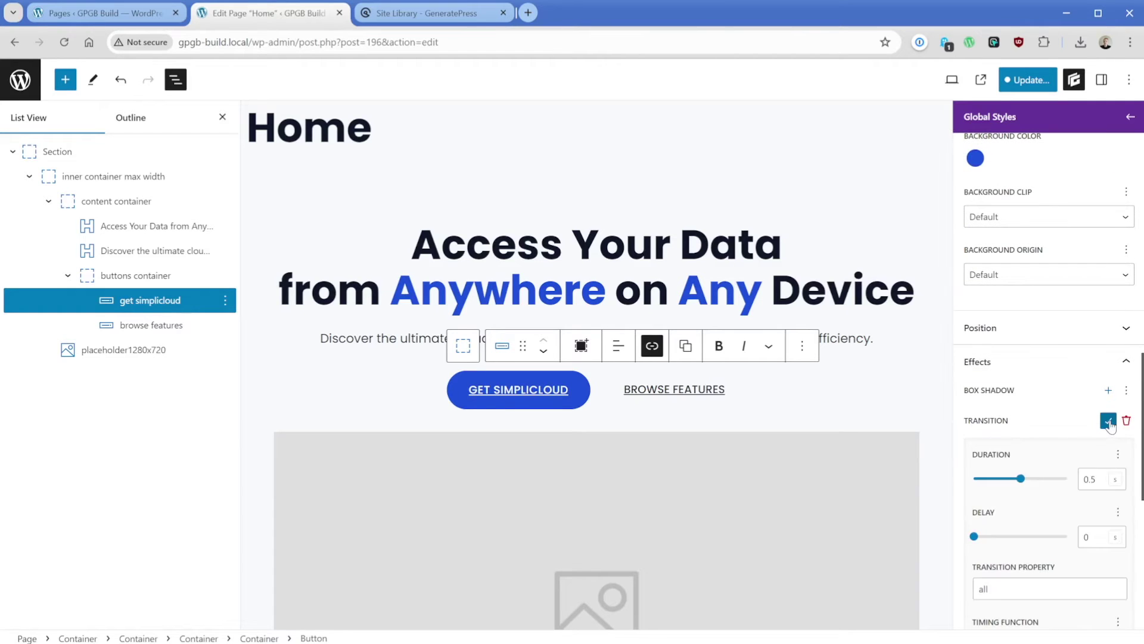
{"action": "scroll", "coordinate": [1048, 471], "scroll_direction": "down", "scroll_amount": 3}
{"action": "left_click_drag", "start_coordinate": [1021, 342], "coordinate": [996, 345]}
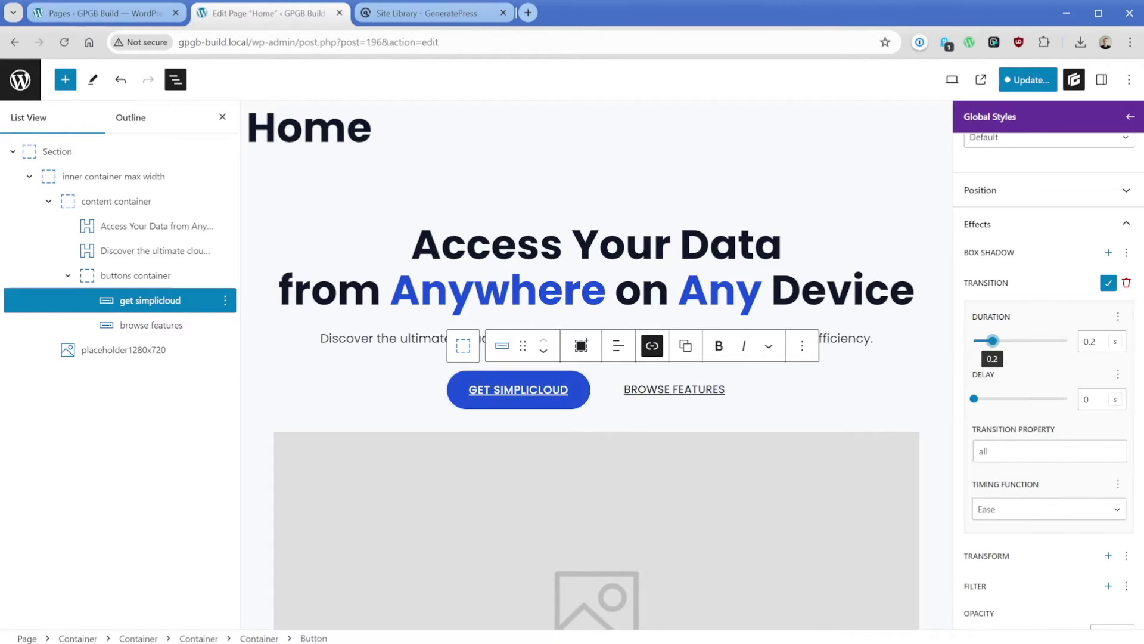
{"action": "scroll", "coordinate": [661, 376], "scroll_direction": "down", "scroll_amount": 2}
Replace the placeholder image with hero-with-overlay-1480 from the Media Library.
{"action": "left_click", "coordinate": [652, 367]}
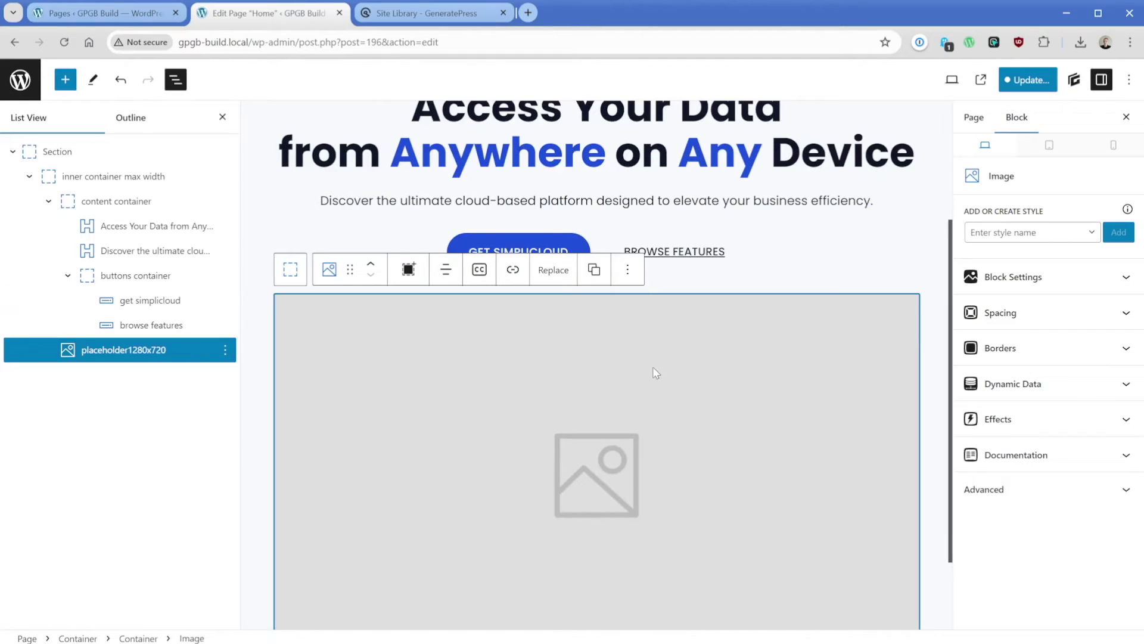
{"action": "left_click", "coordinate": [545, 273]}
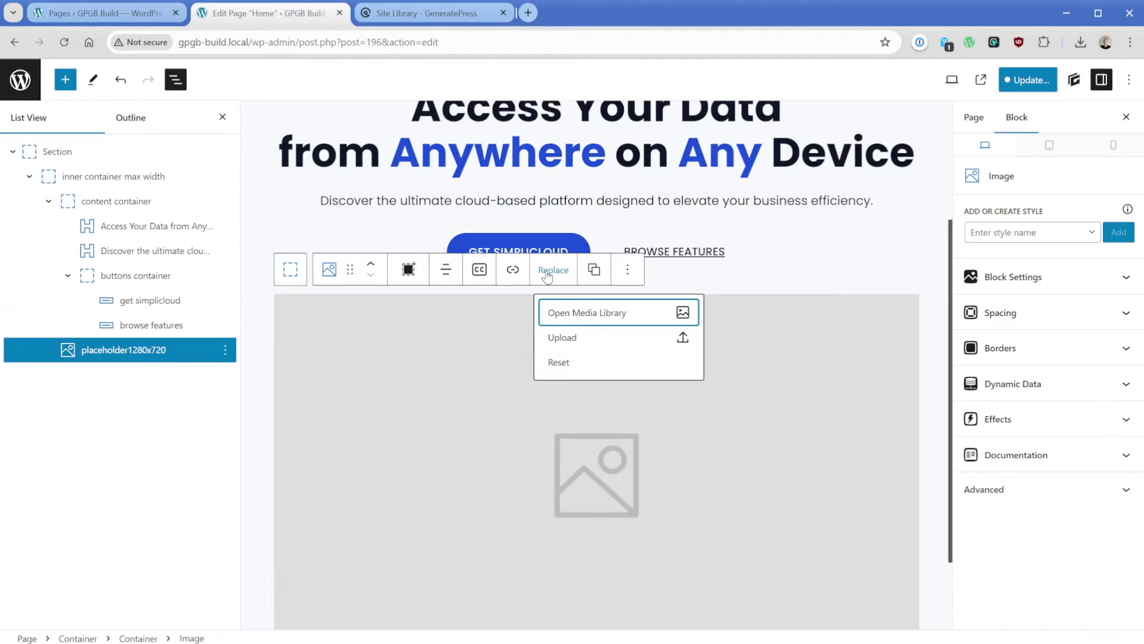
{"action": "left_click", "coordinate": [584, 317]}
{"action": "left_click", "coordinate": [131, 137]}
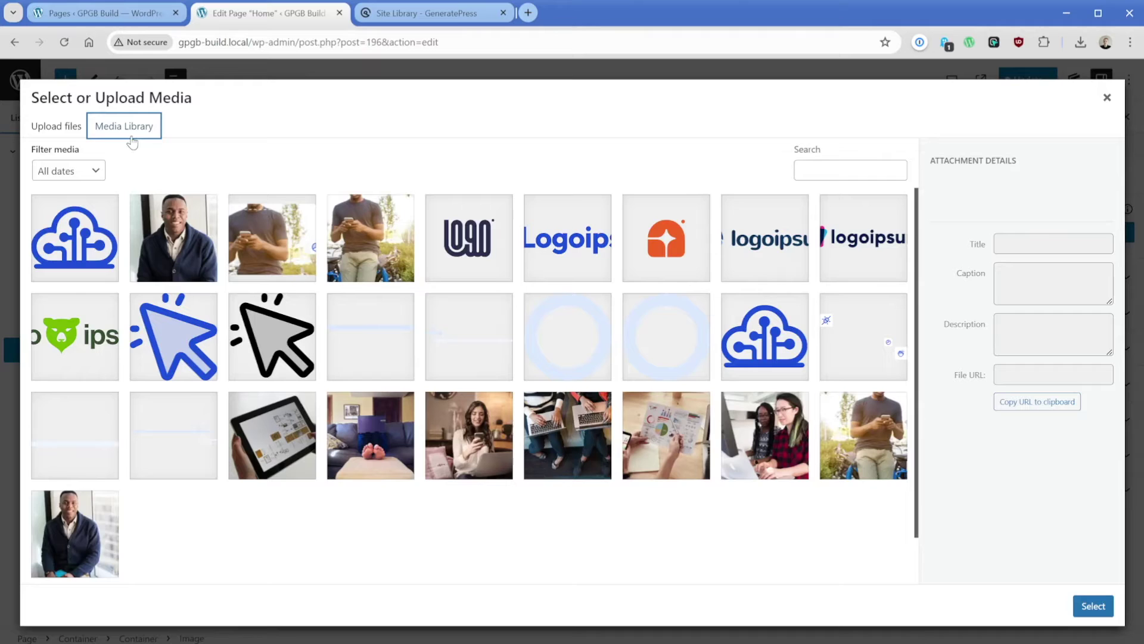
{"action": "left_click", "coordinate": [245, 240]}
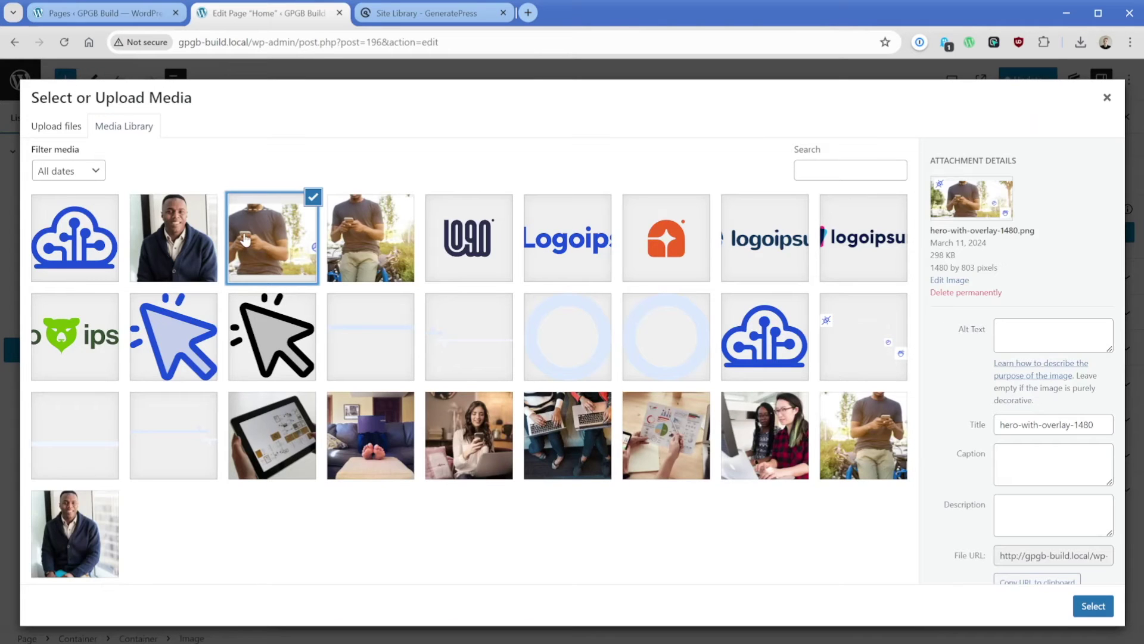
{"action": "left_click", "coordinate": [1096, 607]}
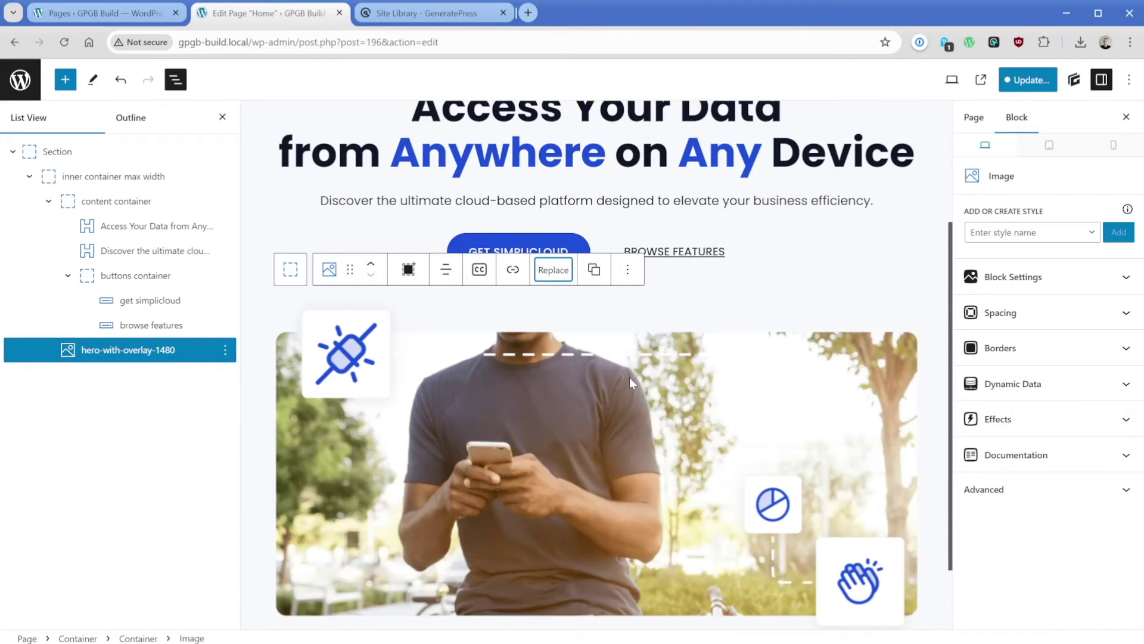
Save the page, view it live and compare it against the SimpliCloud template.
{"action": "left_click", "coordinate": [1007, 82]}
{"action": "left_click", "coordinate": [1007, 84]}
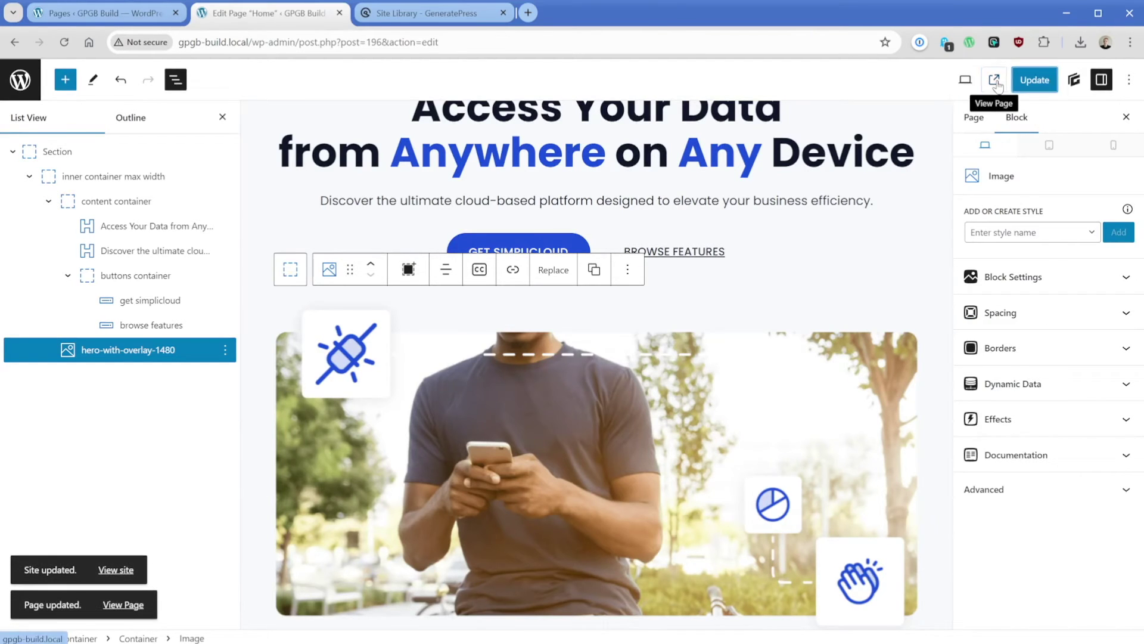
{"action": "left_click", "coordinate": [981, 80]}
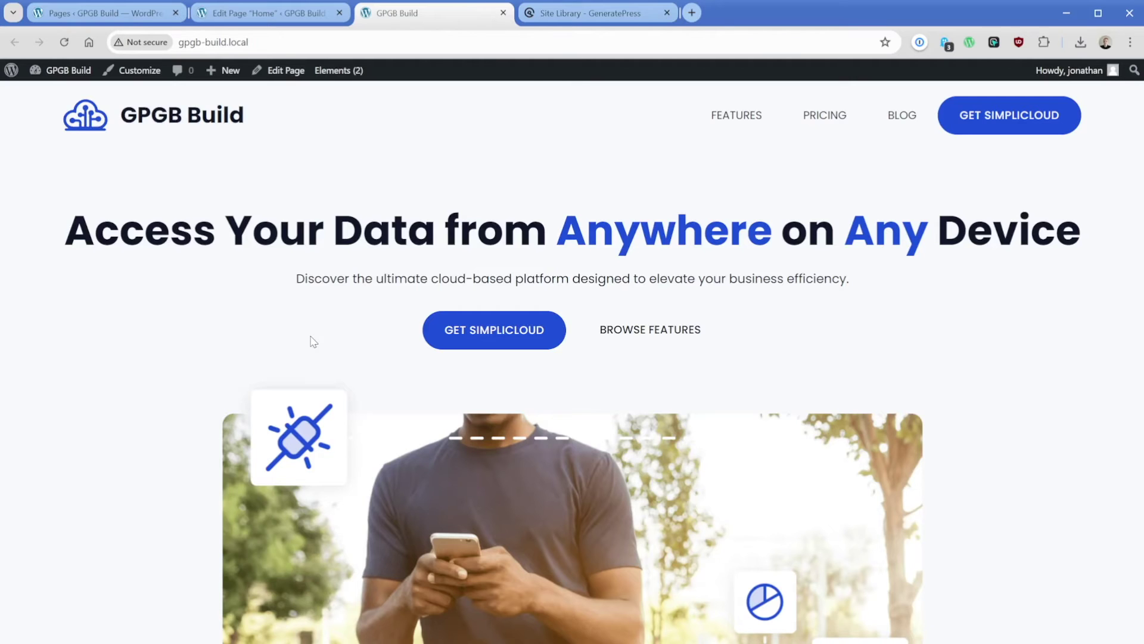
{"action": "left_click", "coordinate": [574, 17]}
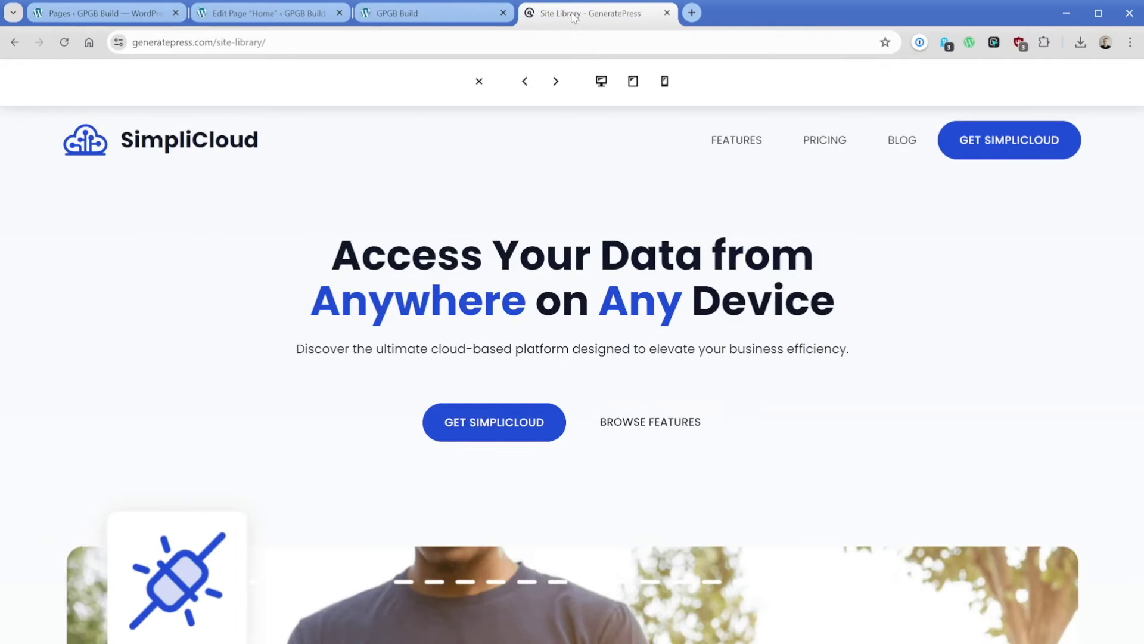
{"action": "left_click", "coordinate": [435, 12]}
{"action": "left_click", "coordinate": [271, 13]}
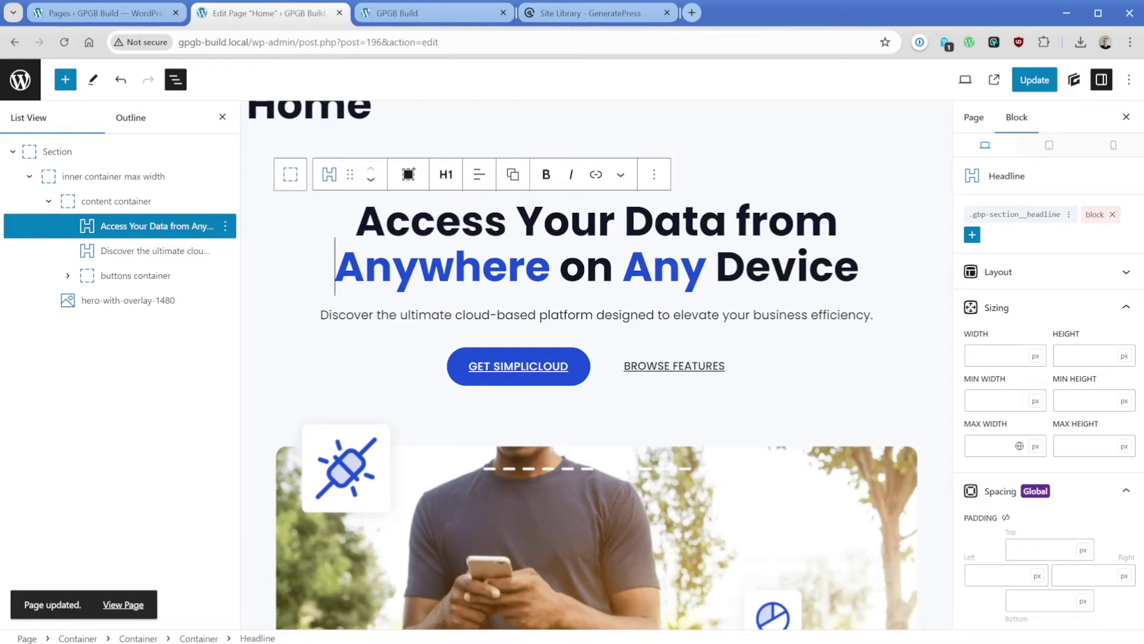
Close List View and the Settings sidebar, and break the heading before 'Anywhere'.
{"action": "left_click", "coordinate": [175, 80]}
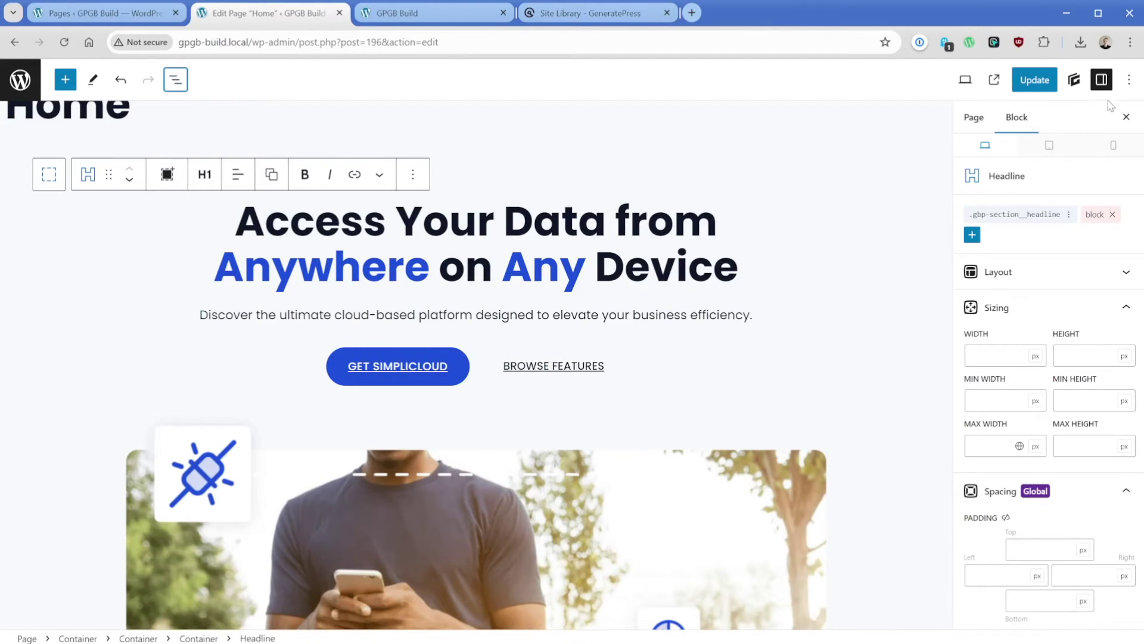
{"action": "left_click", "coordinate": [1101, 79]}
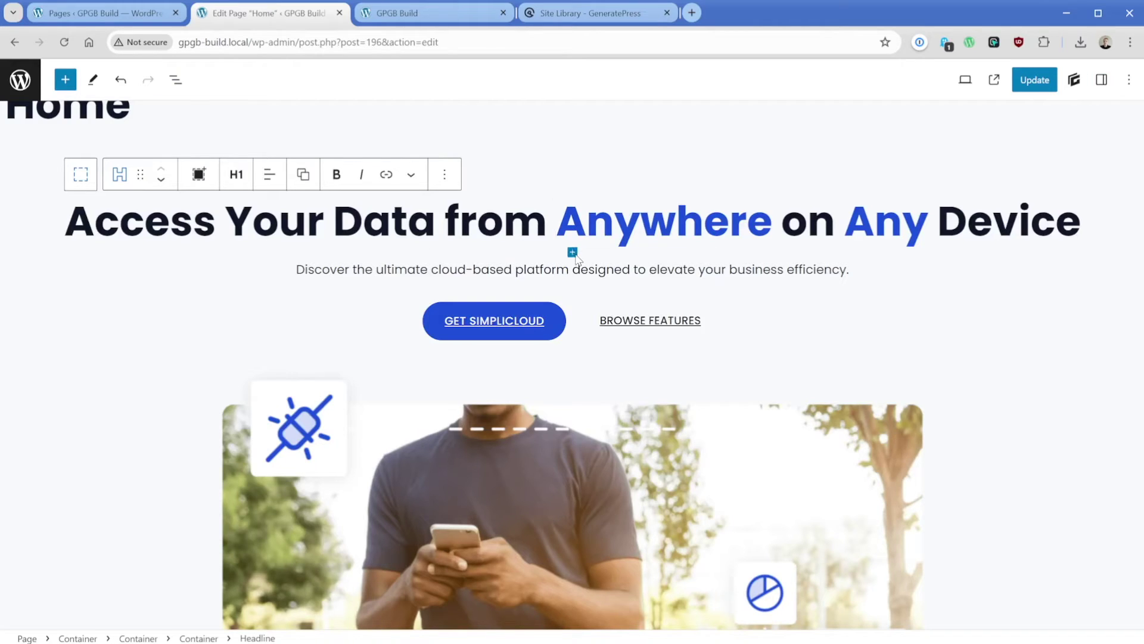
{"action": "mouse_move", "coordinate": [573, 253]}
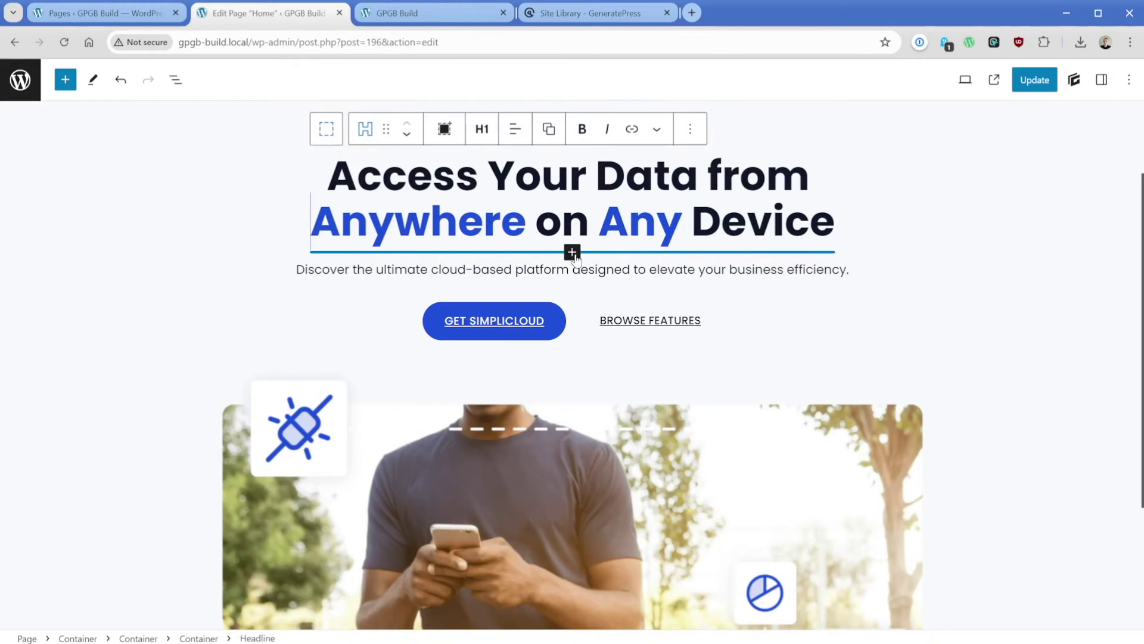
Save the Home page and view the live front page.
{"action": "scroll", "coordinate": [573, 256], "scroll_direction": "up", "scroll_amount": 2}
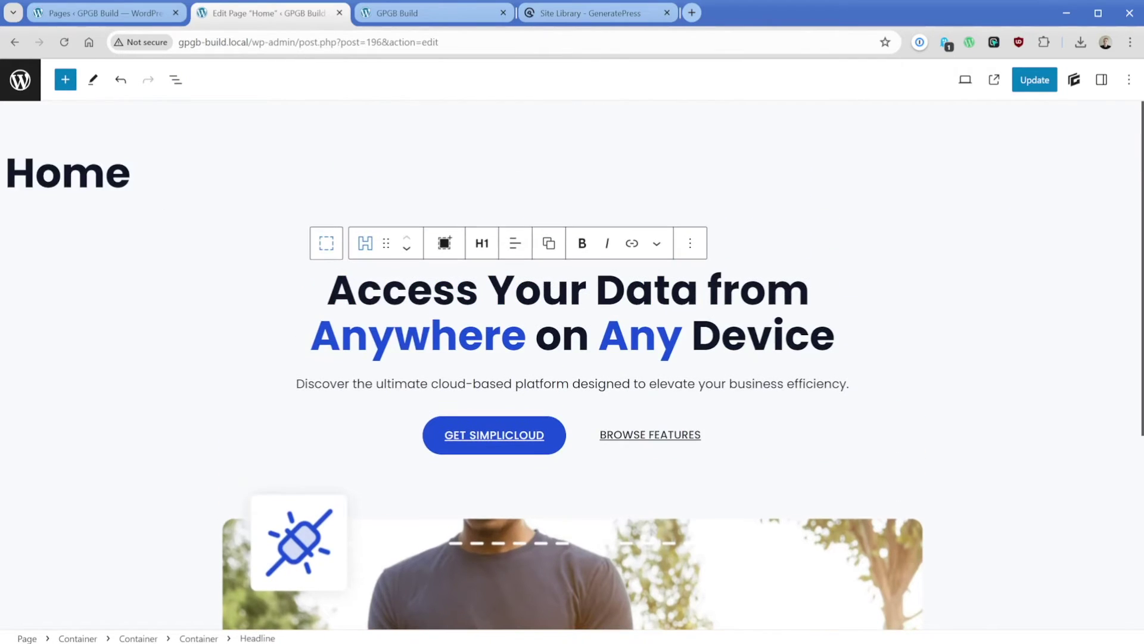
{"action": "key", "text": "ctrl+s"}
{"action": "left_click", "coordinate": [426, 15]}
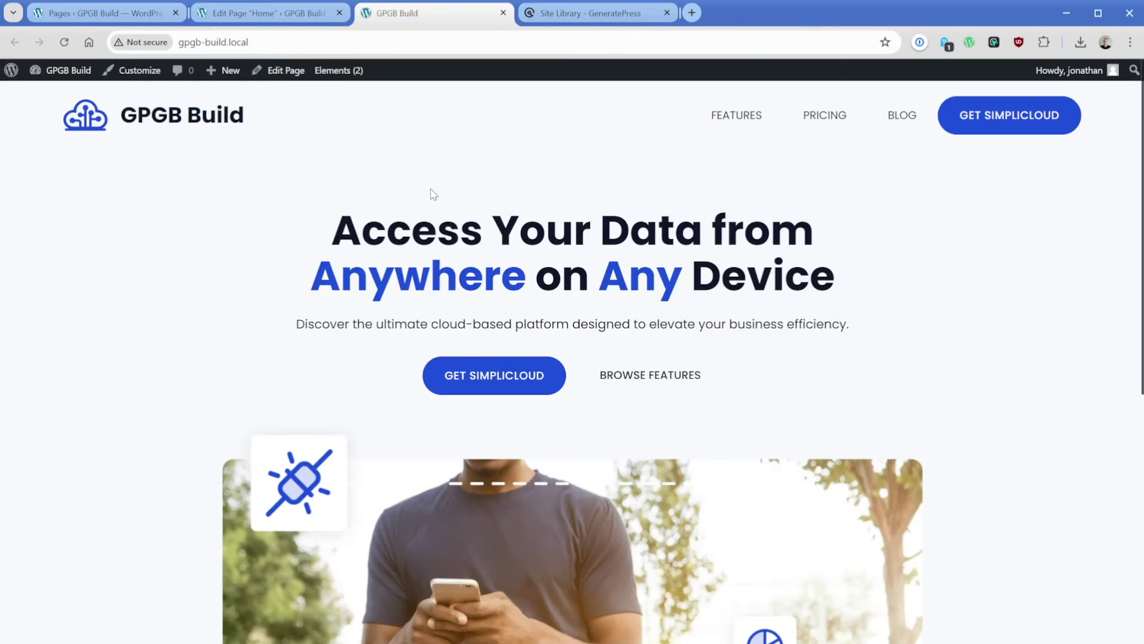
Compare the live homepage with the SimpliCloud template, then return to the Home page editor.
{"action": "key", "text": "ctrl+Tab"}
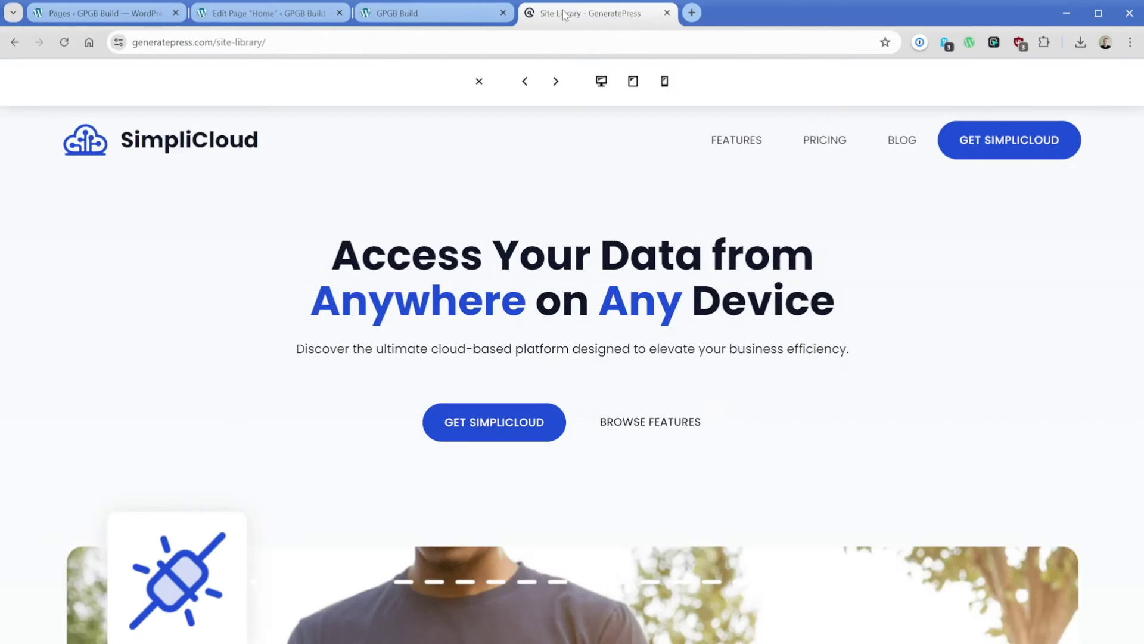
{"action": "left_click", "coordinate": [454, 24]}
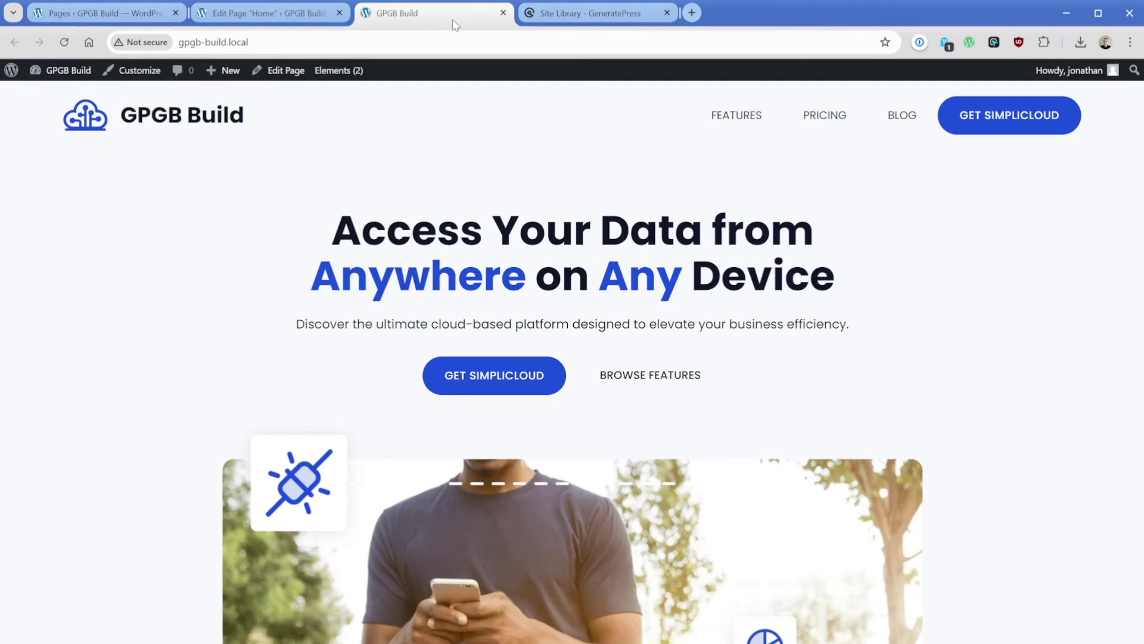
{"action": "left_click", "coordinate": [297, 25]}
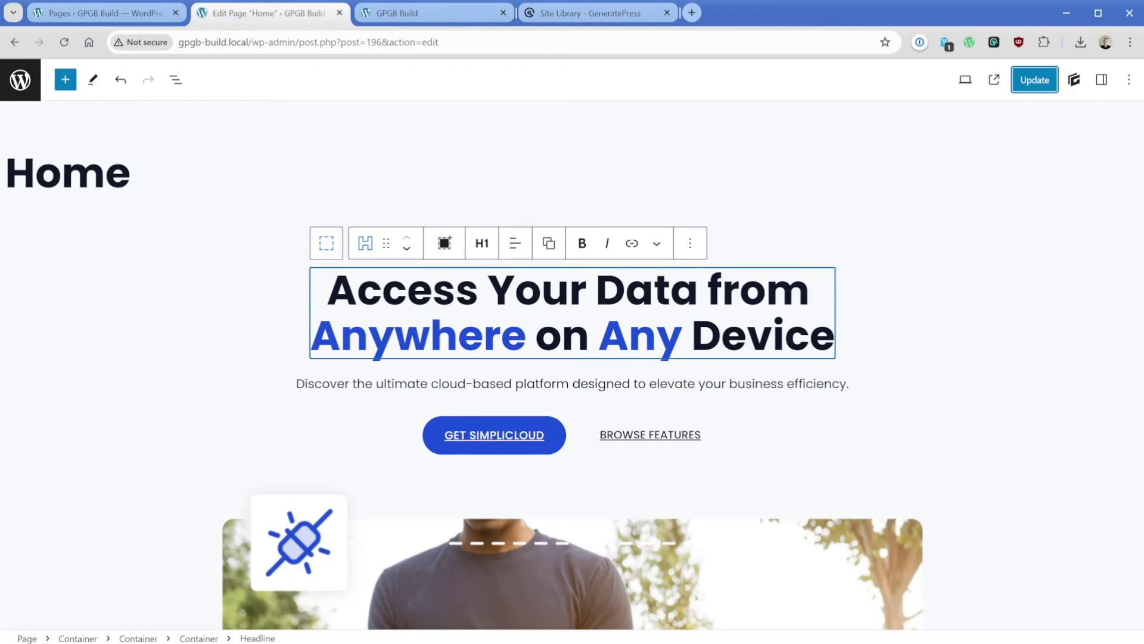
Test the GET SIMPLICLOUD button's hover transition in the editor, then go to the live site.
{"action": "left_click", "coordinate": [467, 446]}
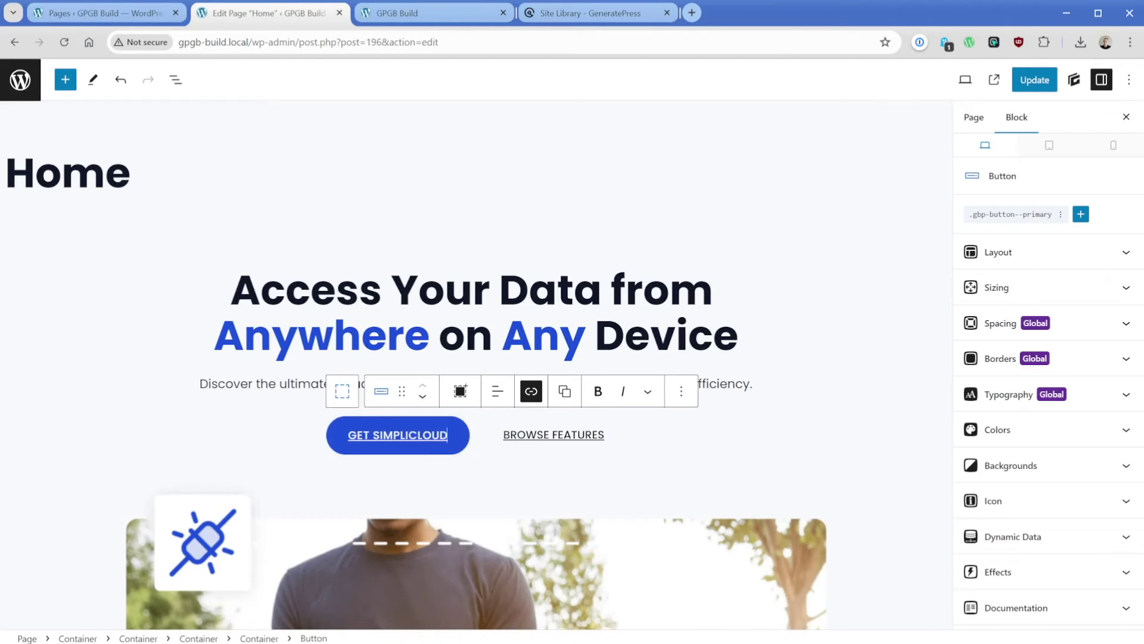
{"action": "left_click", "coordinate": [560, 336]}
{"action": "left_click", "coordinate": [465, 441]}
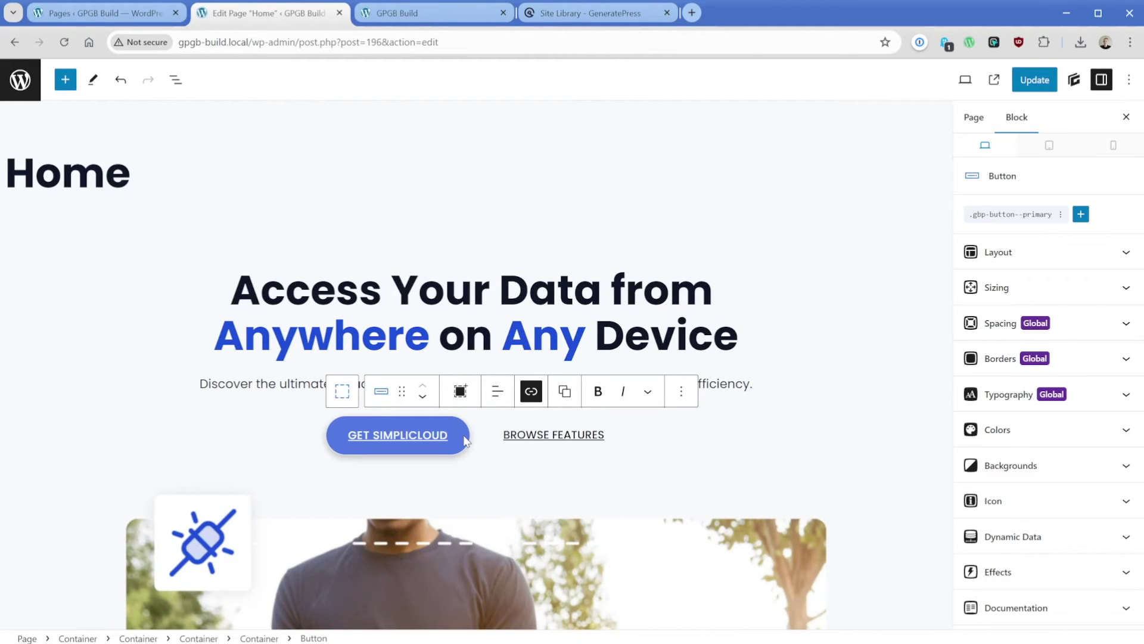
{"action": "key", "text": "ctrl+Tab"}
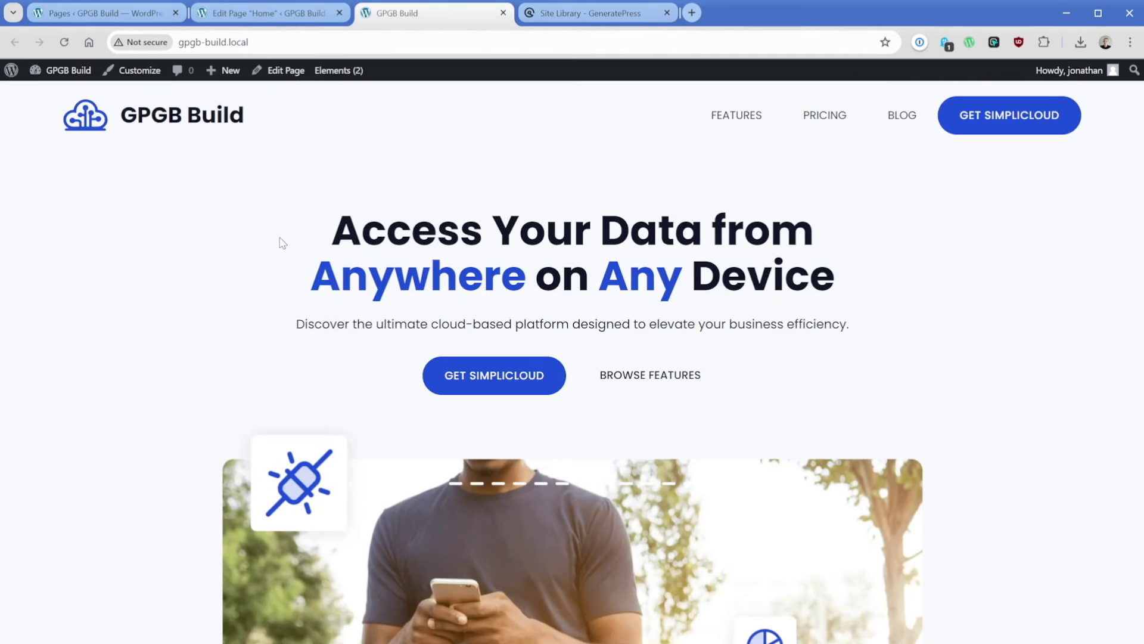
Scroll the SimpliCloud template preview down to its Exceptional Usability section.
{"action": "left_click", "coordinate": [566, 13]}
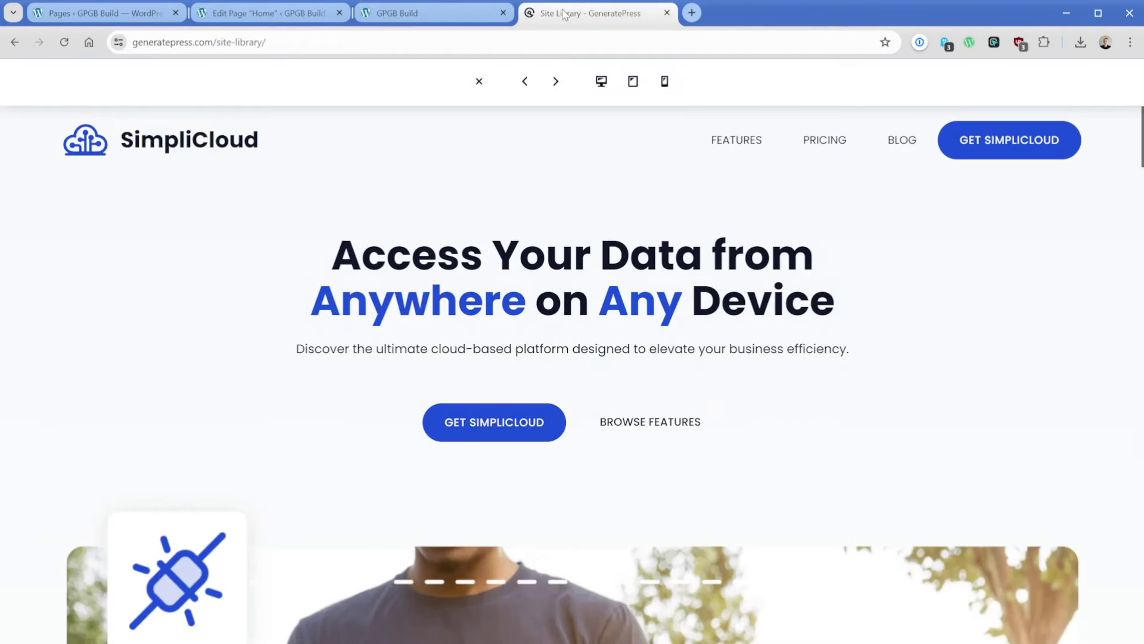
{"action": "scroll", "coordinate": [603, 375], "scroll_direction": "down", "scroll_amount": 1}
{"action": "scroll", "coordinate": [363, 320], "scroll_direction": "down", "scroll_amount": 20}
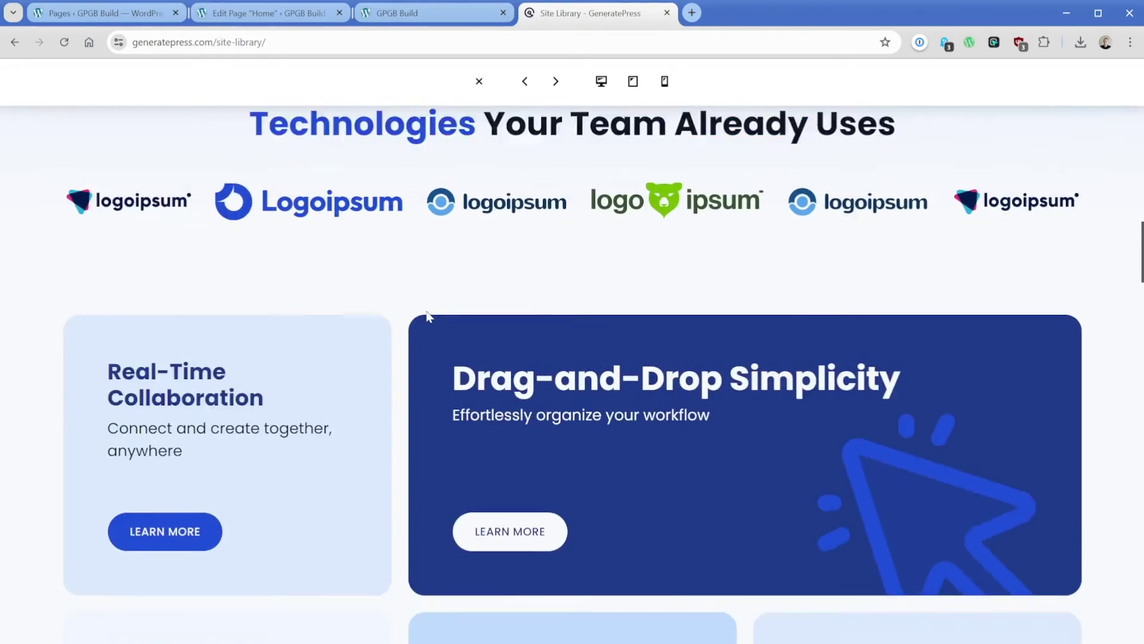
{"action": "scroll", "coordinate": [548, 271], "scroll_direction": "down", "scroll_amount": 1}
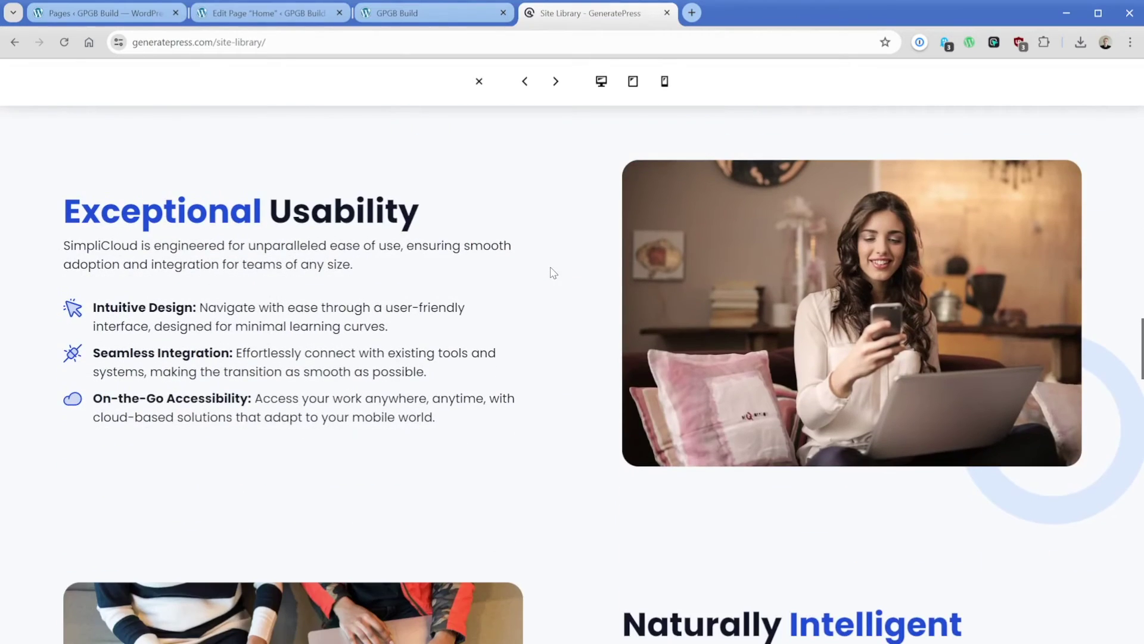
In List View, add a new block after the hero Section block.
{"action": "left_click", "coordinate": [301, 16]}
{"action": "left_click", "coordinate": [175, 79]}
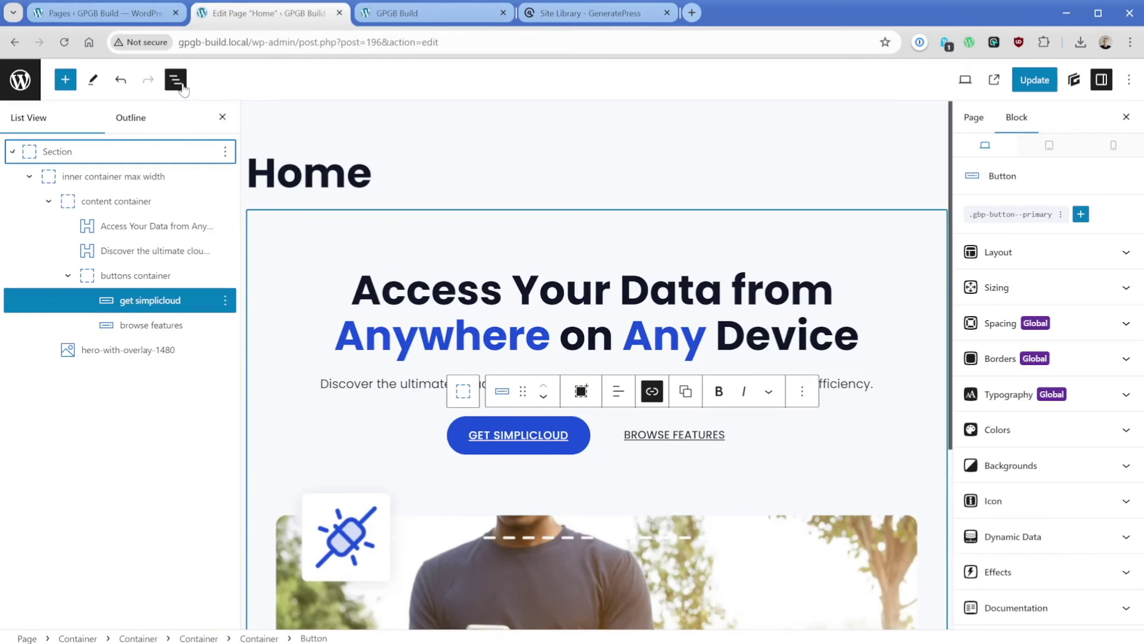
{"action": "left_click", "coordinate": [149, 151]}
{"action": "left_click", "coordinate": [225, 152]}
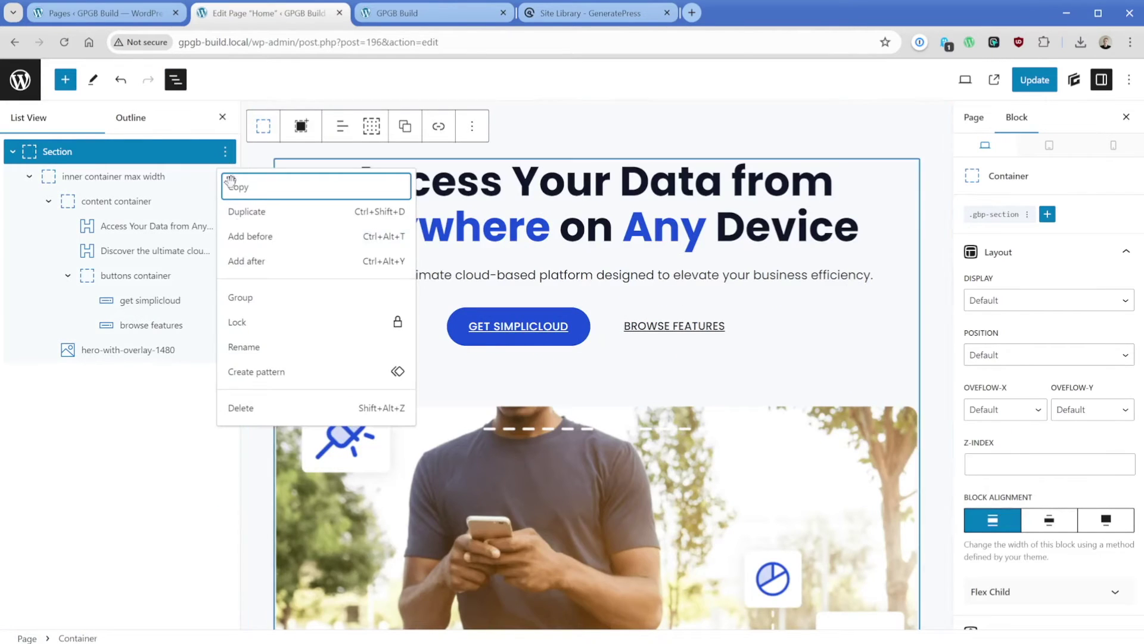
{"action": "left_click", "coordinate": [251, 258]}
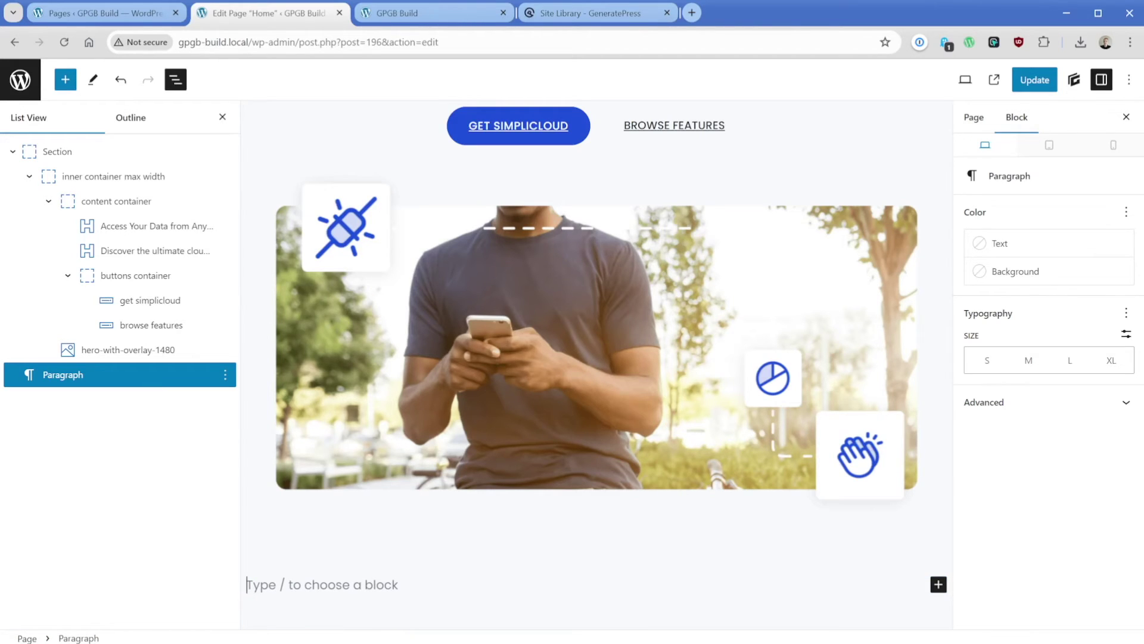
Insert Feature Sections Pattern 22 from the GenerateBlocks pattern library below the hero.
{"action": "left_click", "coordinate": [1074, 80]}
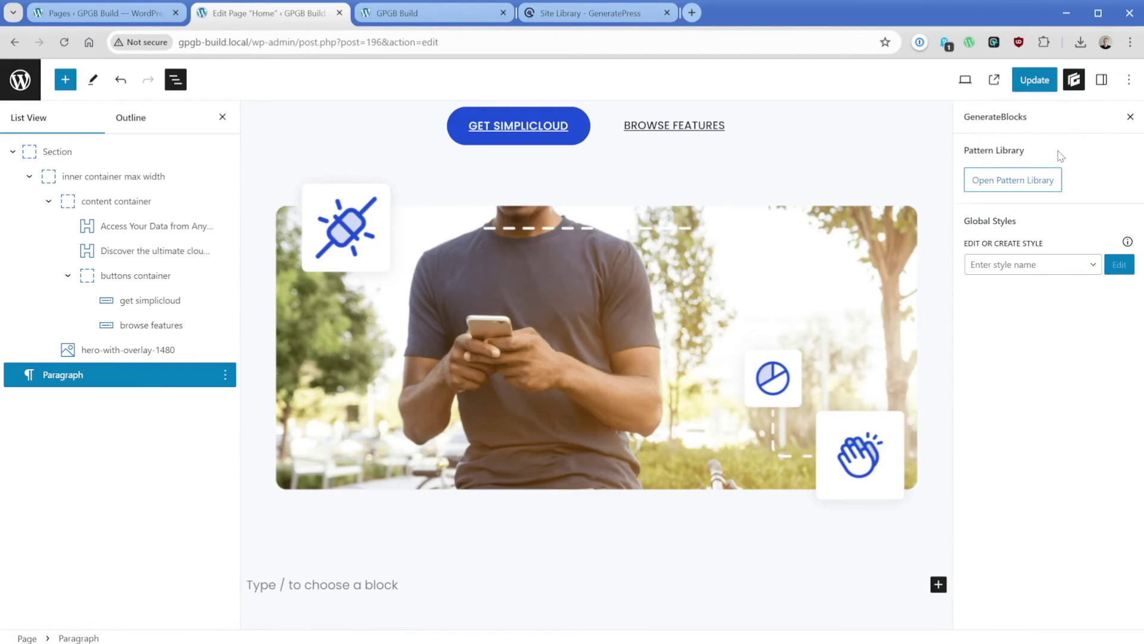
{"action": "left_click", "coordinate": [1037, 184]}
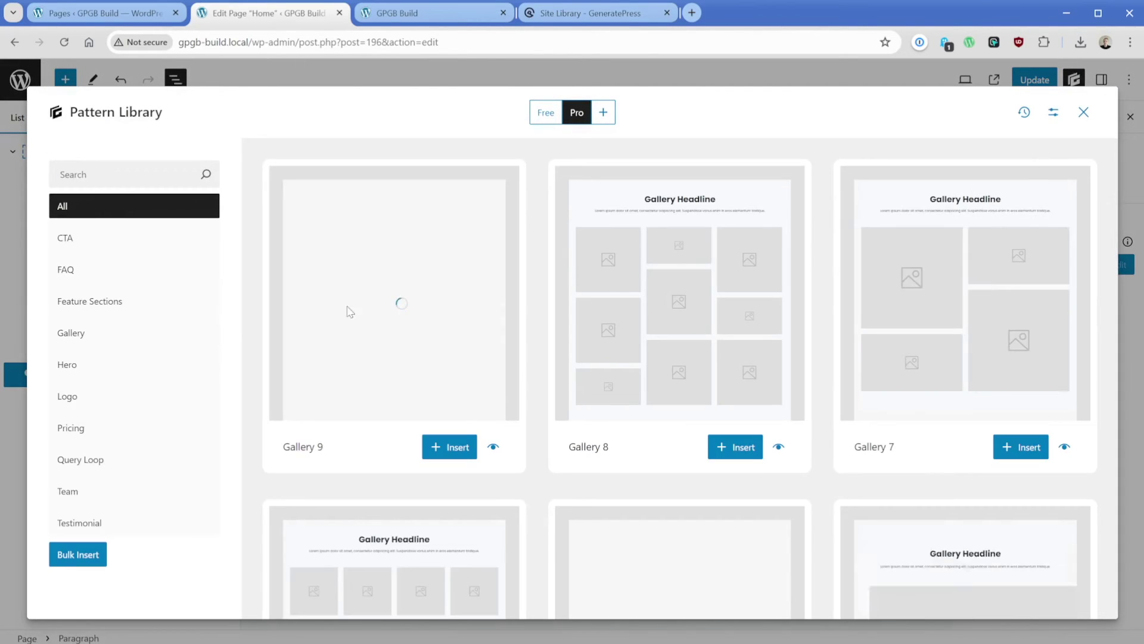
{"action": "left_click", "coordinate": [93, 304]}
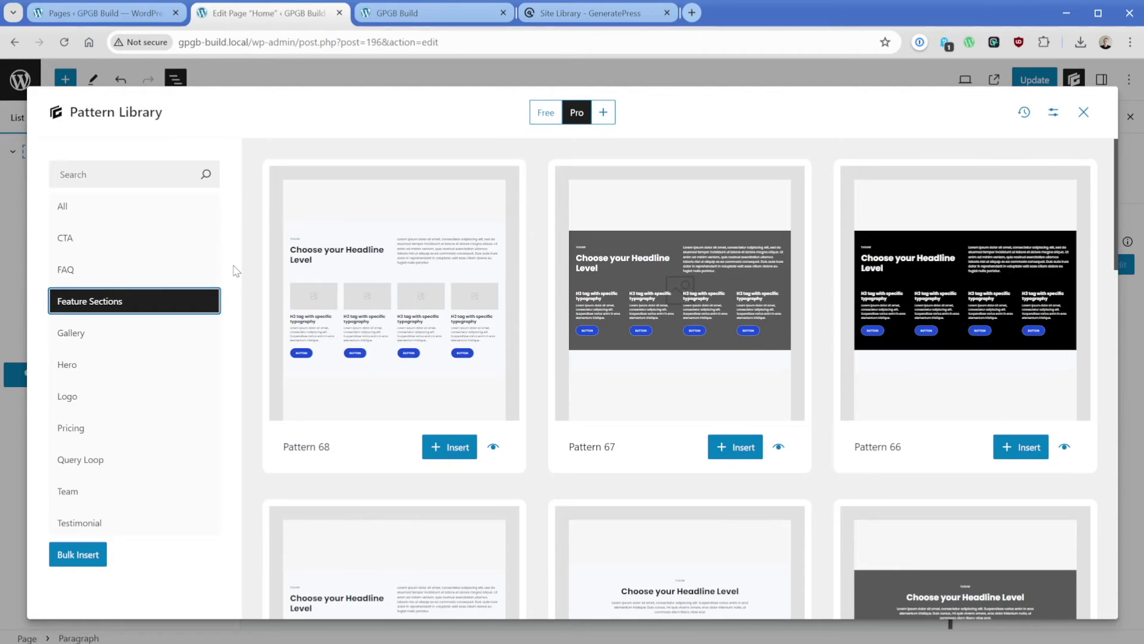
{"action": "scroll", "coordinate": [261, 308], "scroll_direction": "down", "scroll_amount": 5}
{"action": "scroll", "coordinate": [255, 354], "scroll_direction": "down", "scroll_amount": 8}
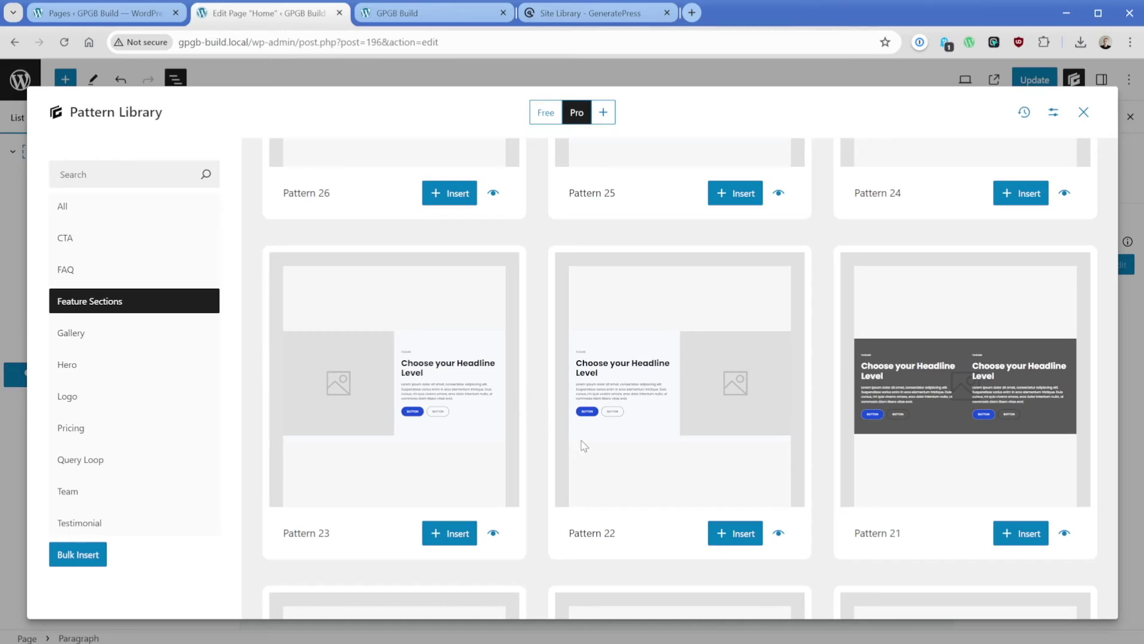
{"action": "left_click", "coordinate": [725, 535]}
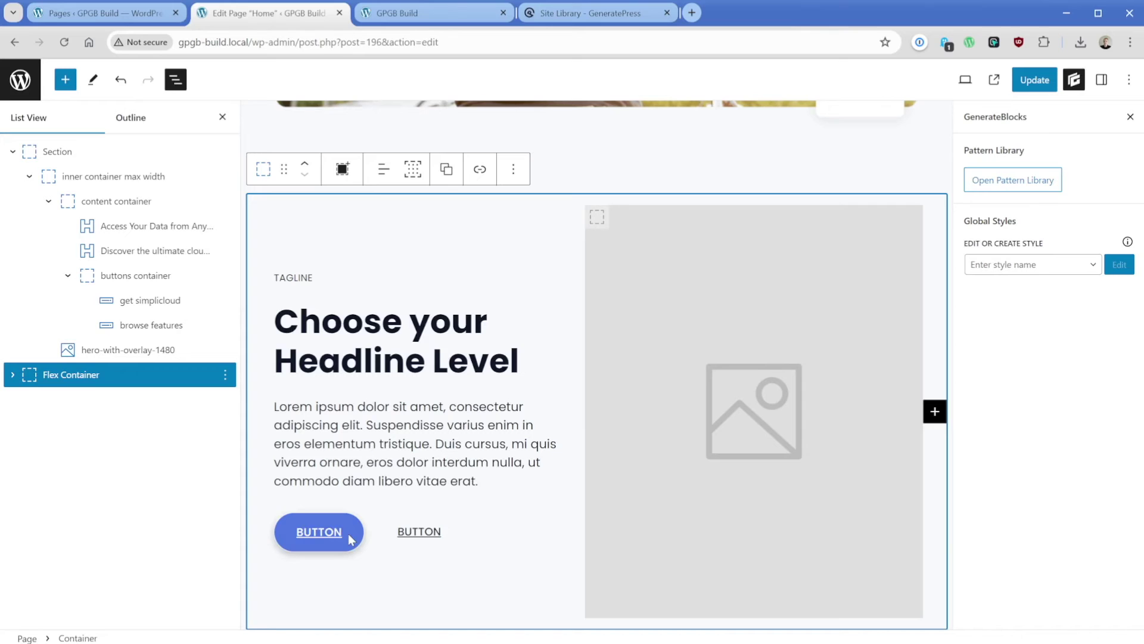
Delete the tagline and replace the placeholder headline with 'Exceptional Usability' from the template.
{"action": "left_click", "coordinate": [293, 278]}
{"action": "left_click", "coordinate": [650, 250]}
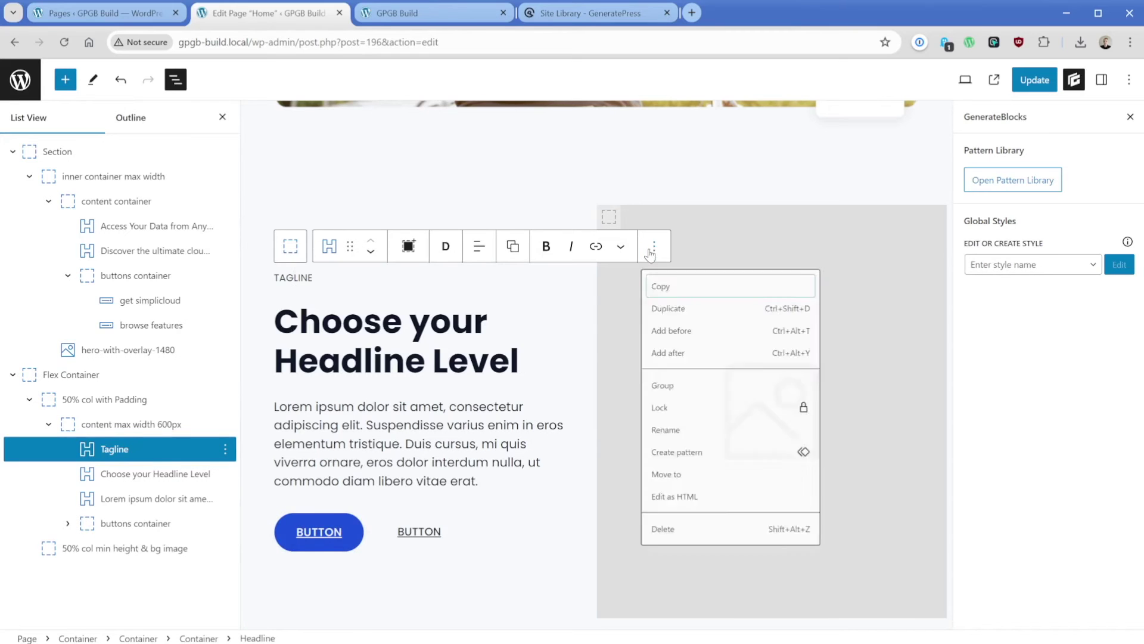
{"action": "left_click", "coordinate": [672, 530]}
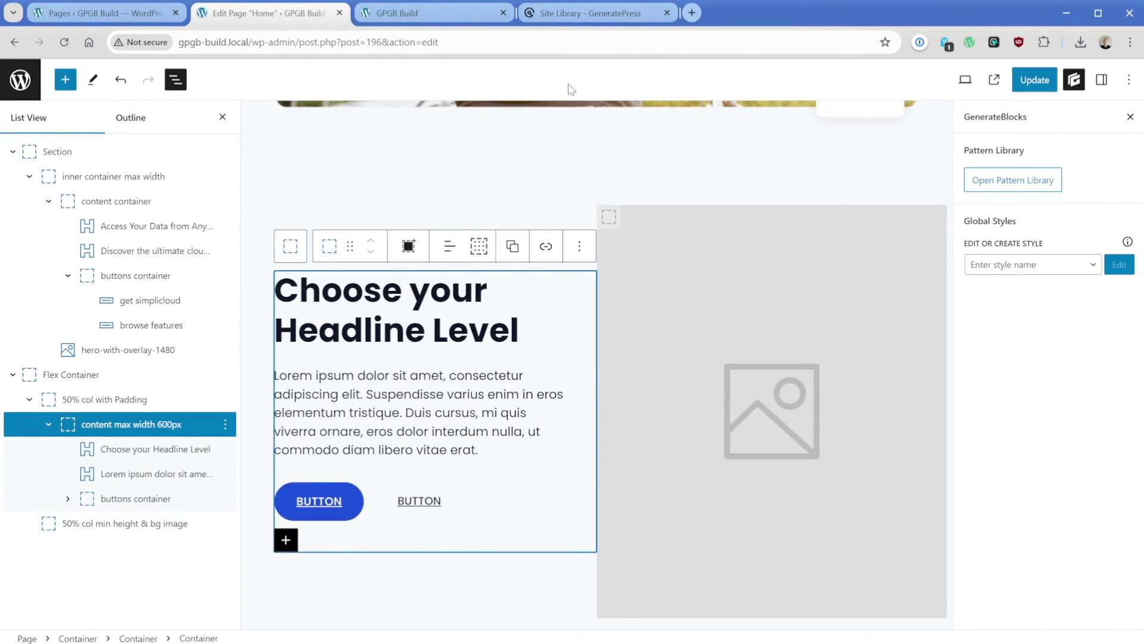
{"action": "left_click", "coordinate": [590, 12]}
{"action": "left_click_drag", "start_coordinate": [64, 211], "coordinate": [419, 211]}
{"action": "key", "text": "ctrl+c"}
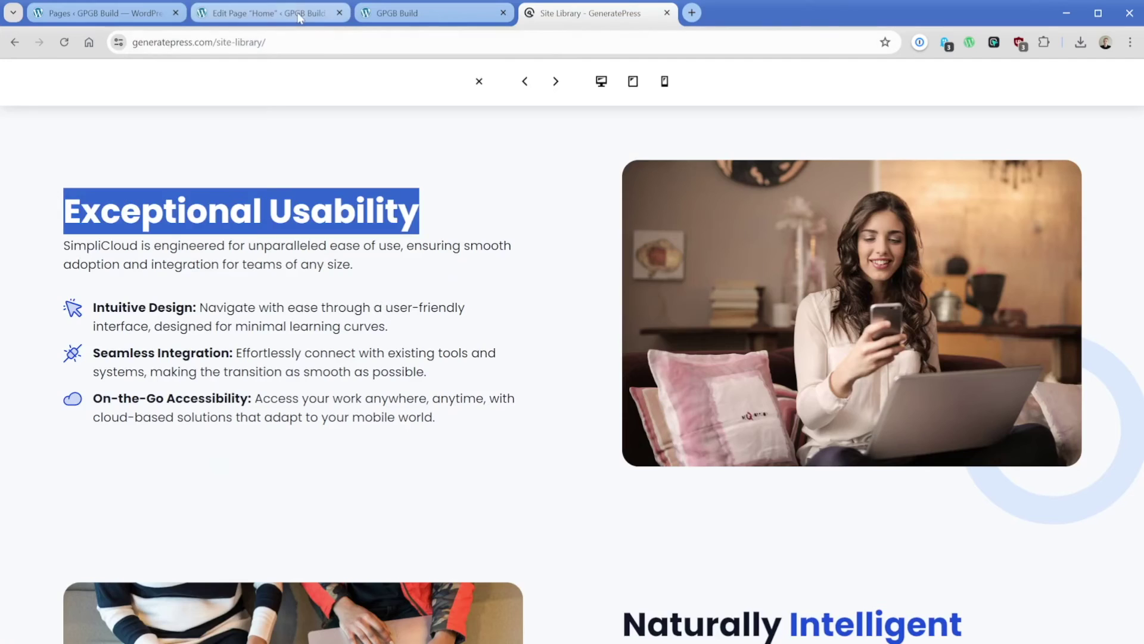
{"action": "left_click", "coordinate": [268, 13]}
{"action": "left_click", "coordinate": [155, 449]}
{"action": "key", "text": "ctrl+v"}
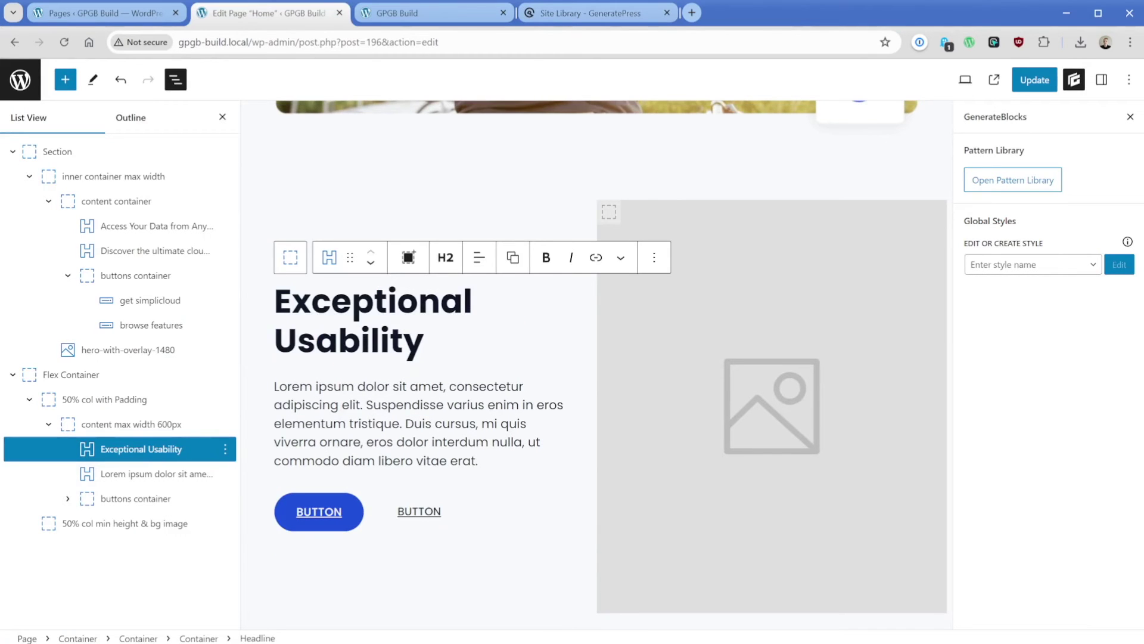
Highlight the word 'Exceptional' in the accent blue colour.
{"action": "left_click_drag", "start_coordinate": [275, 301], "coordinate": [472, 301]}
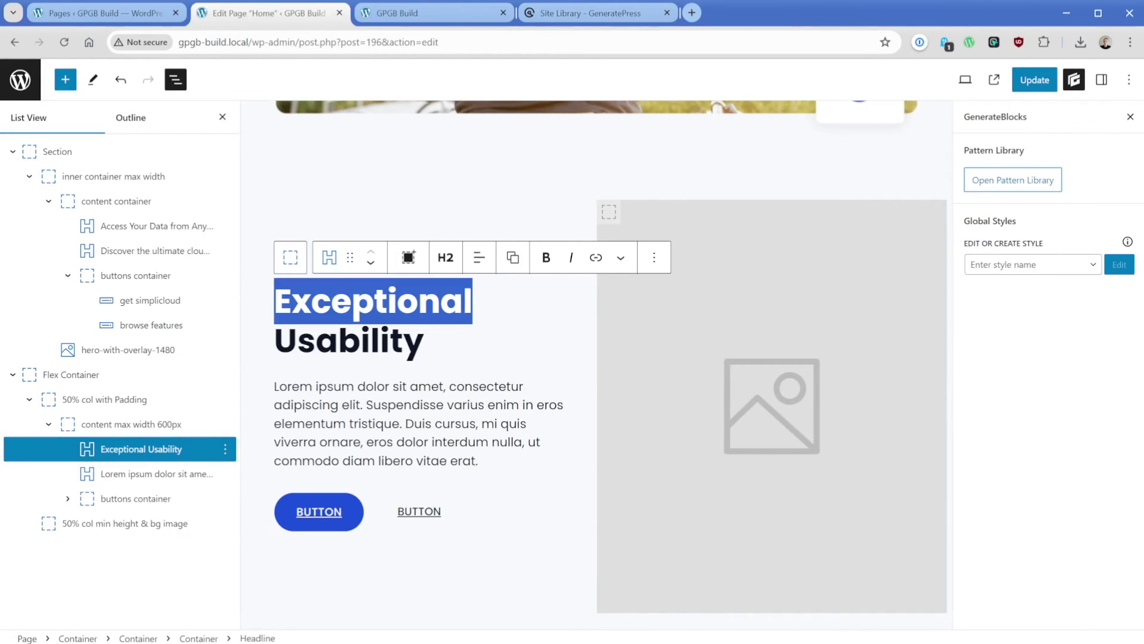
{"action": "left_click", "coordinate": [620, 256]}
{"action": "left_click", "coordinate": [620, 256]}
{"action": "left_click", "coordinate": [1130, 117]}
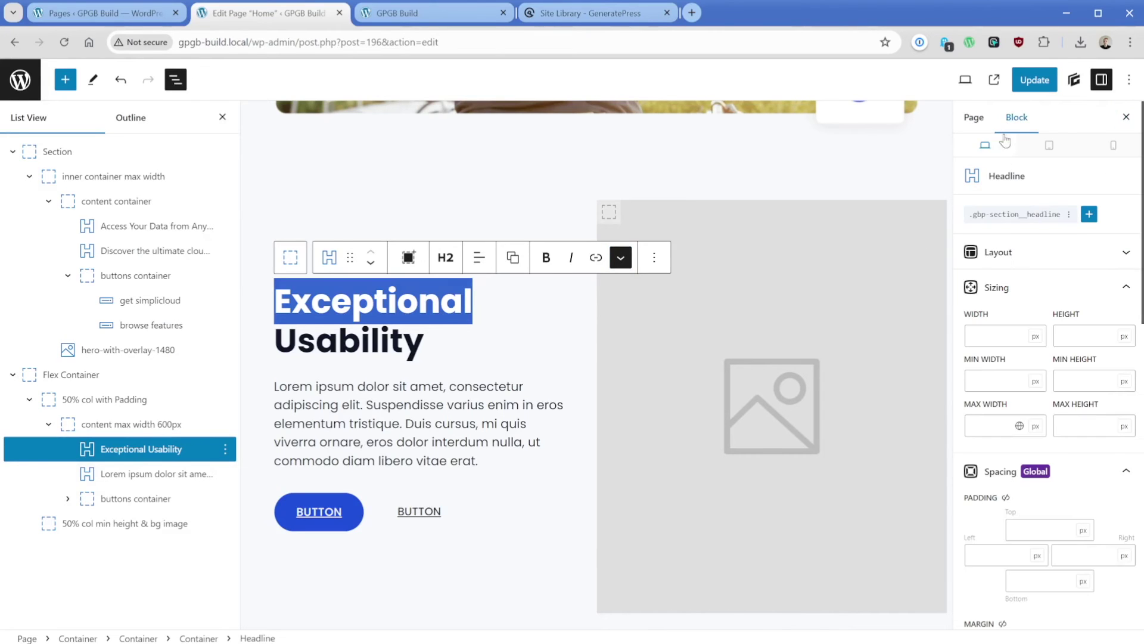
{"action": "scroll", "coordinate": [1042, 362], "scroll_direction": "down", "scroll_amount": 8}
{"action": "left_click", "coordinate": [1123, 450]}
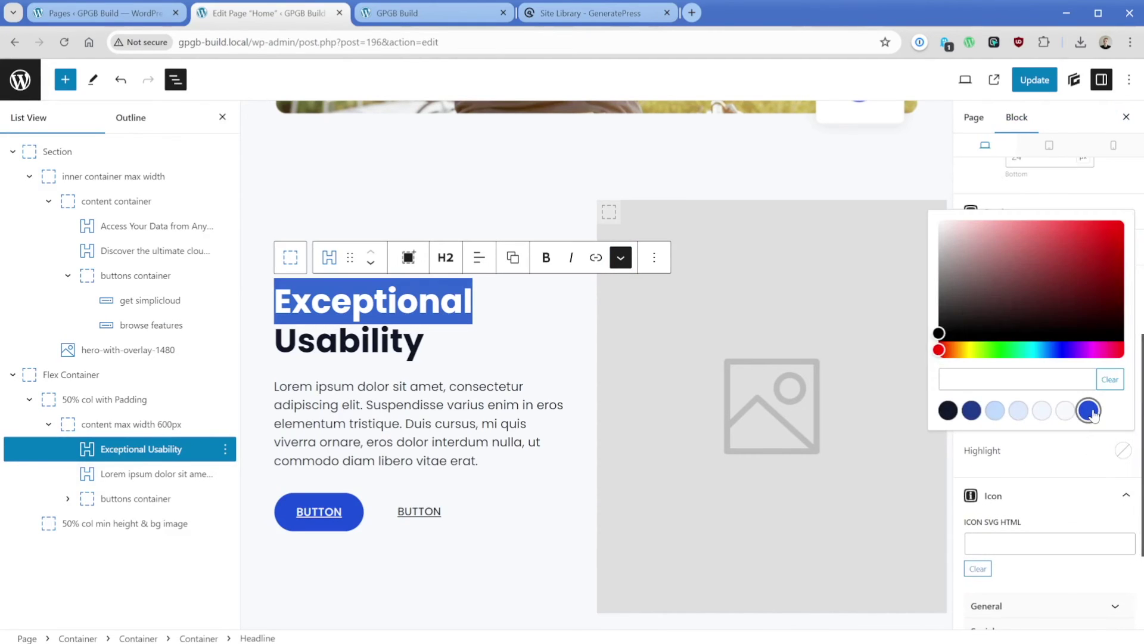
{"action": "left_click", "coordinate": [1088, 409]}
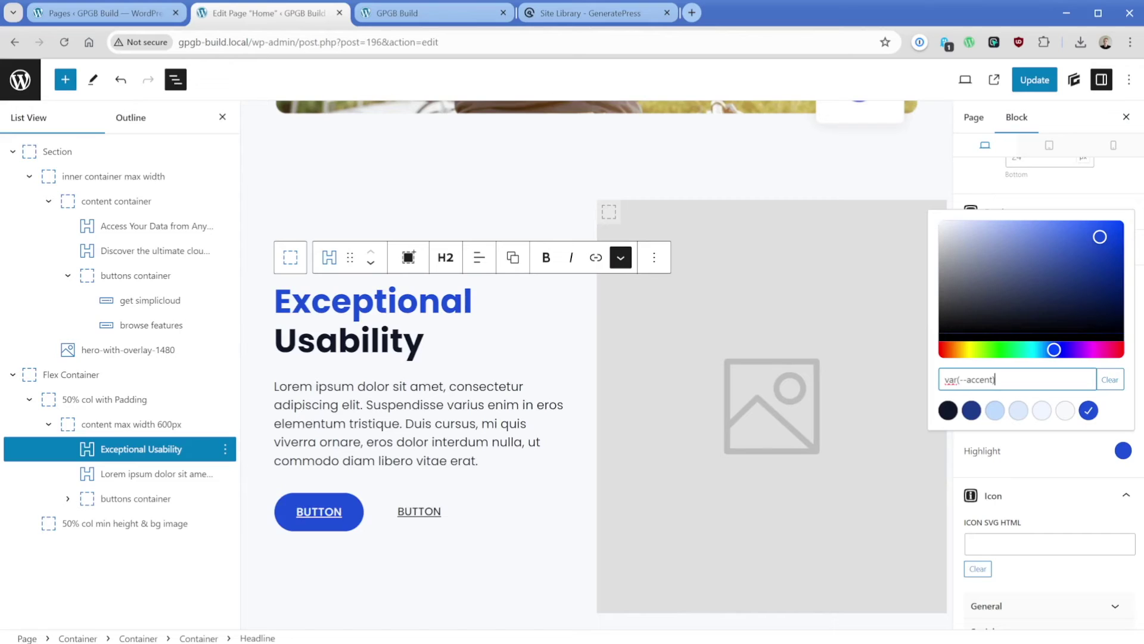
Replace the lorem ipsum paragraph with the SimpliCloud intro sentence.
{"action": "left_click", "coordinate": [590, 12]}
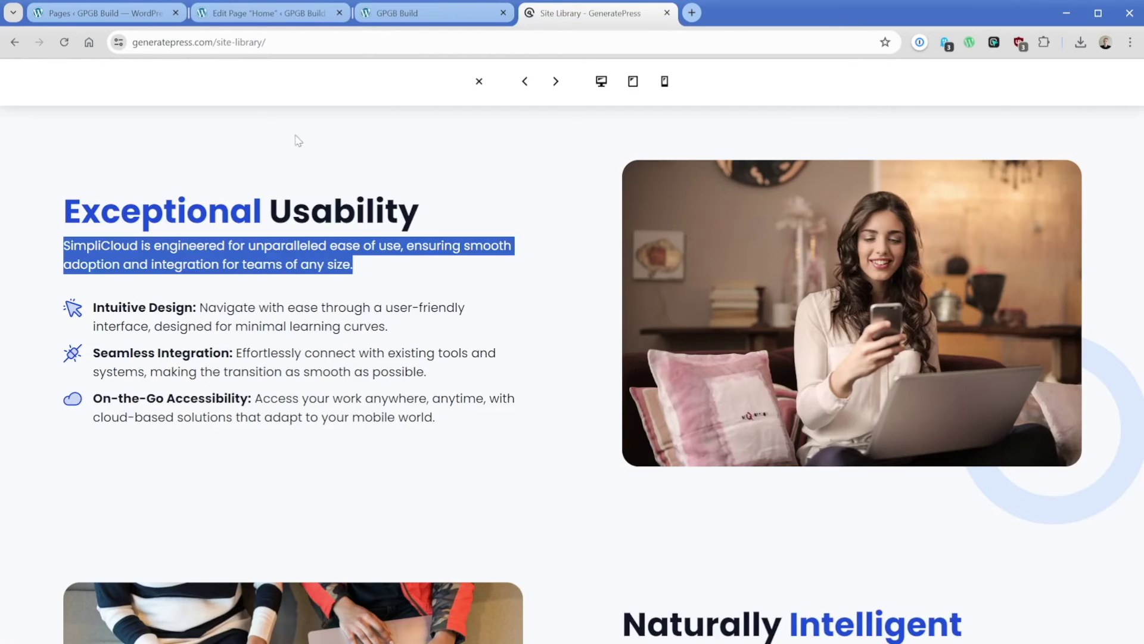
{"action": "left_click", "coordinate": [270, 12]}
{"action": "triple_click", "coordinate": [357, 417]}
{"action": "type", "text": "SimpliCloud is engineered for unparalleled ease of use, ensuring smooth adoption and integration for teams of any size."}
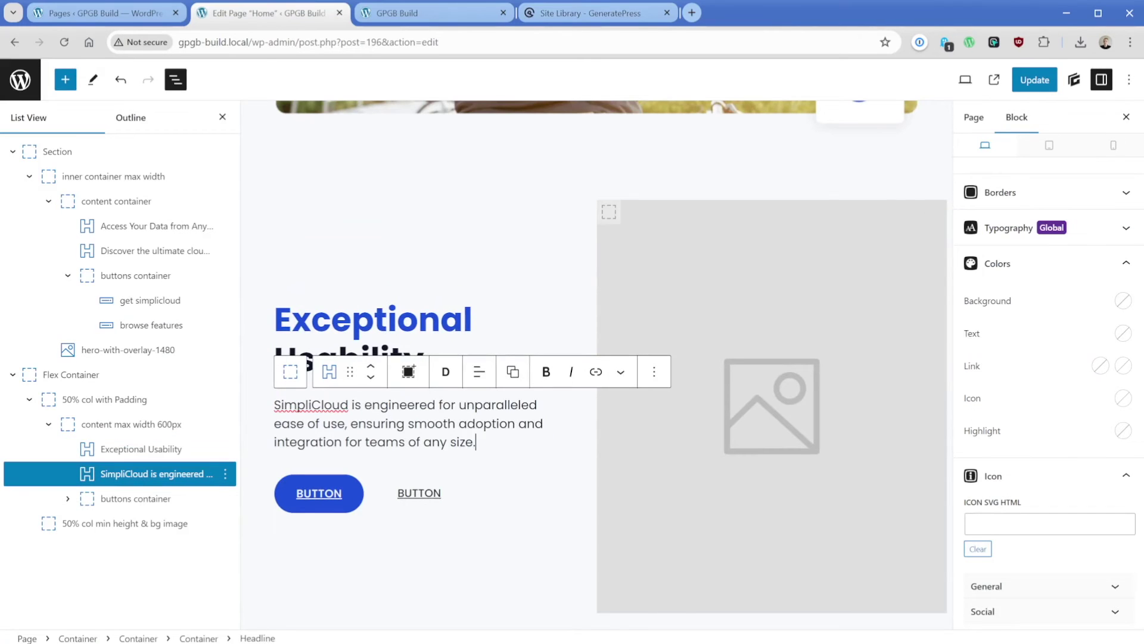
Add a new Headline block via /head below the intro and set its element to P.
{"action": "key", "text": "Return"}
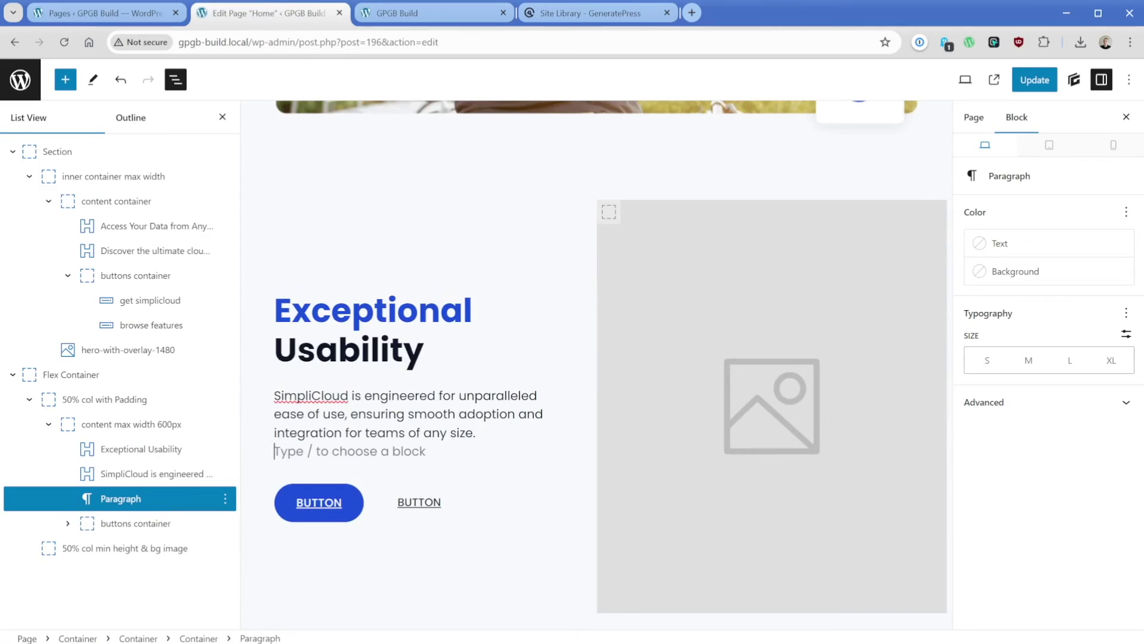
{"action": "type", "text": "/head"}
{"action": "key", "text": "Down"}
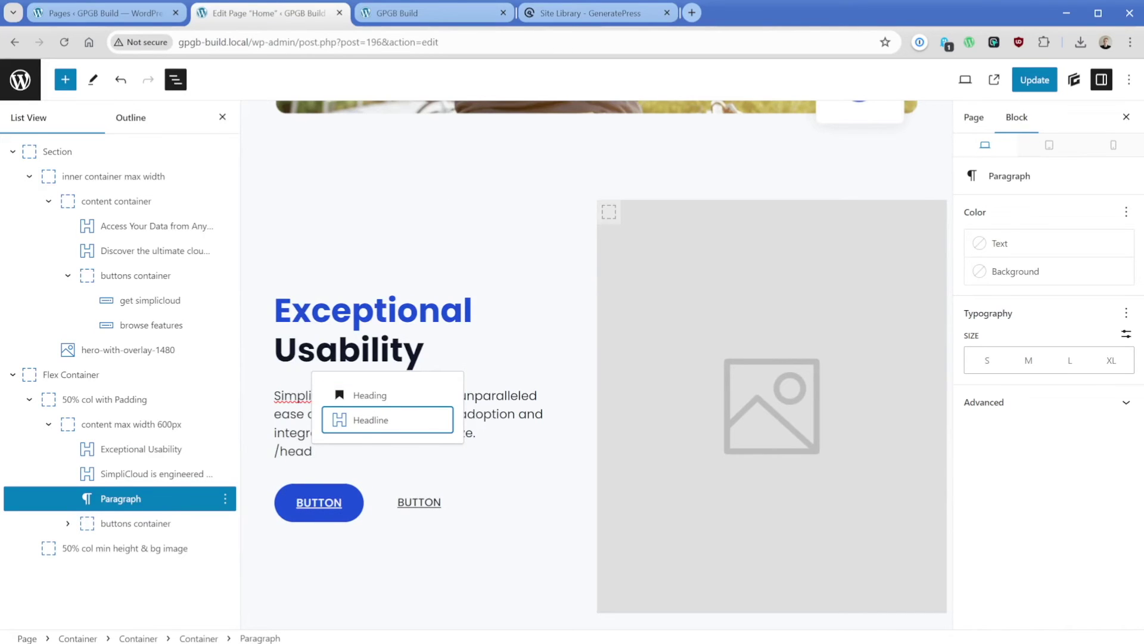
{"action": "key", "text": "Return"}
{"action": "left_click", "coordinate": [446, 422]}
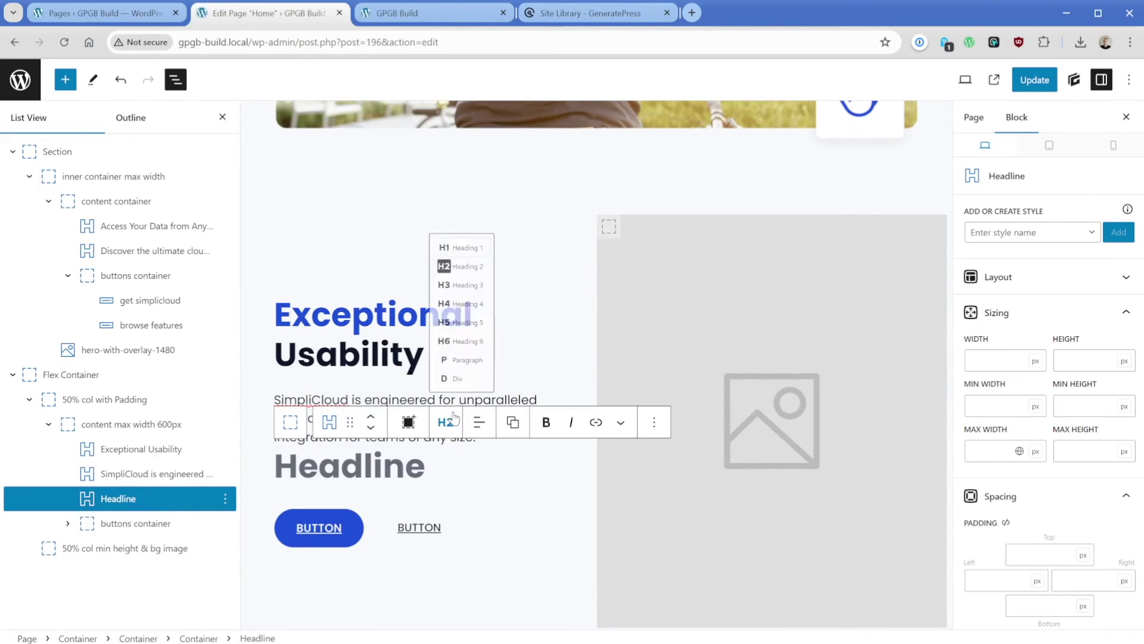
{"action": "left_click", "coordinate": [472, 354]}
{"action": "key", "text": "ctrl+4"}
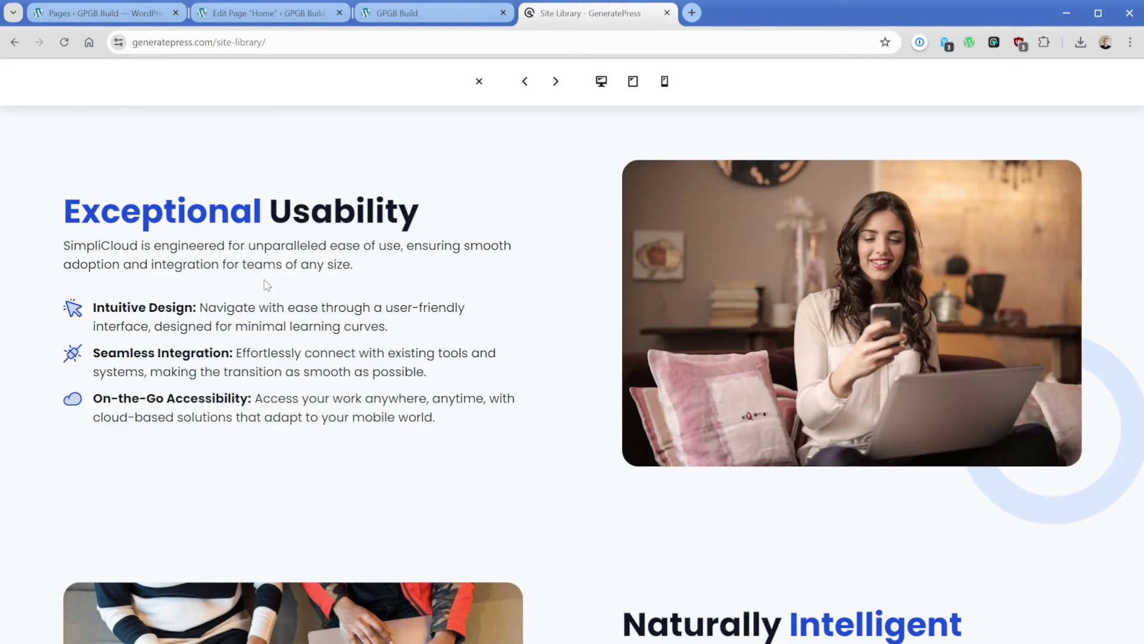
Copy the Intuitive Design icon's SVG markup from the template using DevTools.
{"action": "right_click", "coordinate": [72, 308]}
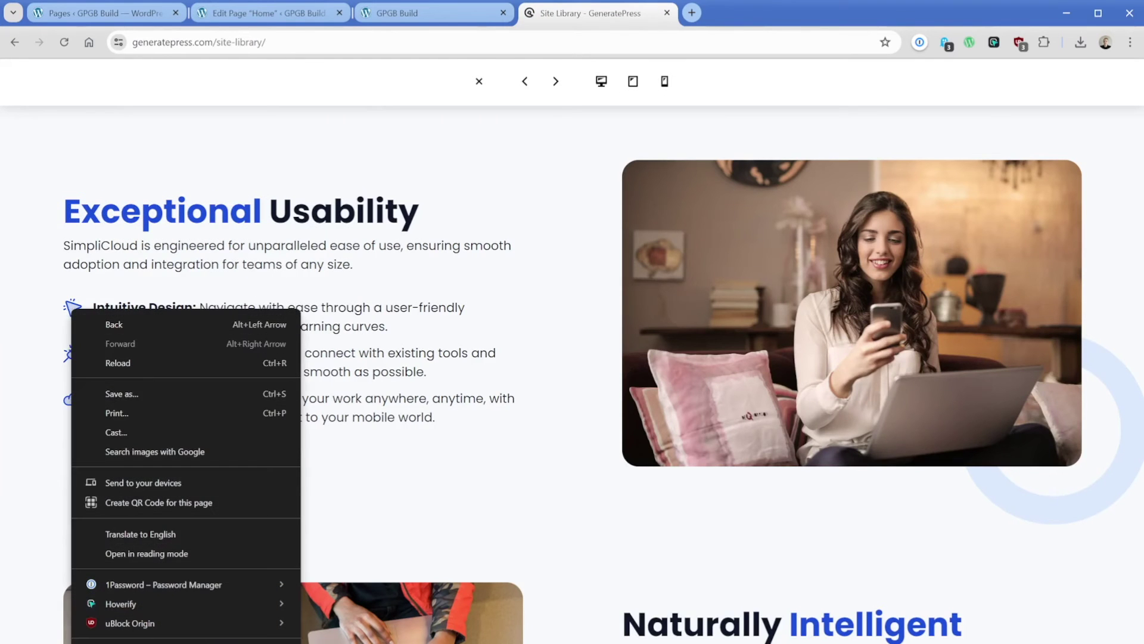
{"action": "left_click", "coordinate": [119, 640]}
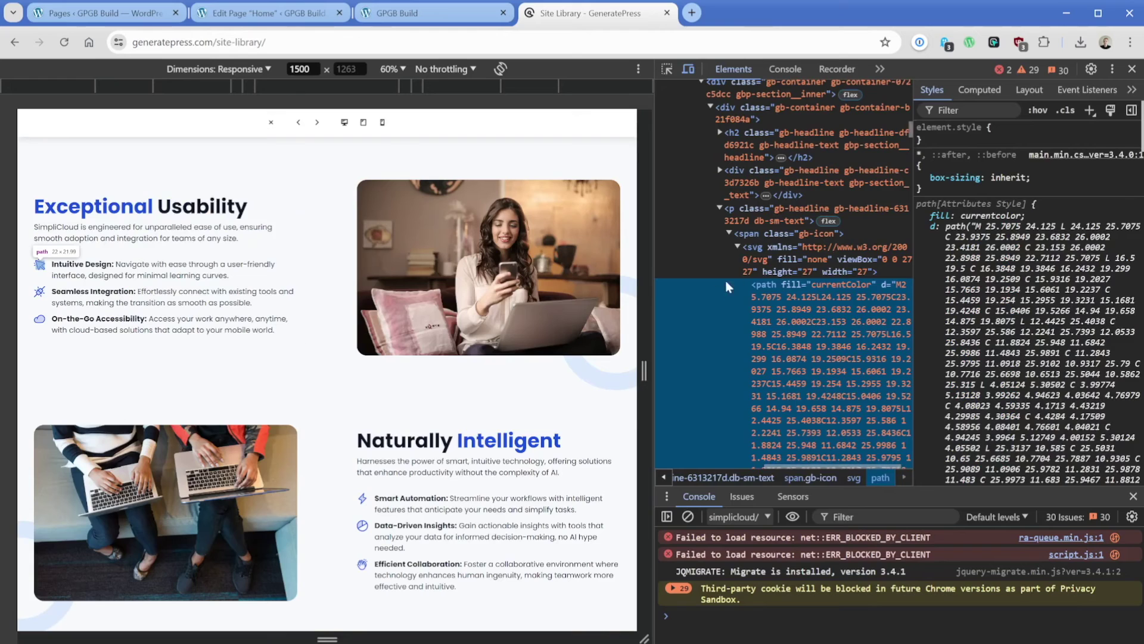
{"action": "left_click", "coordinate": [767, 256]}
{"action": "right_click", "coordinate": [766, 256]}
{"action": "key", "text": "Escape"}
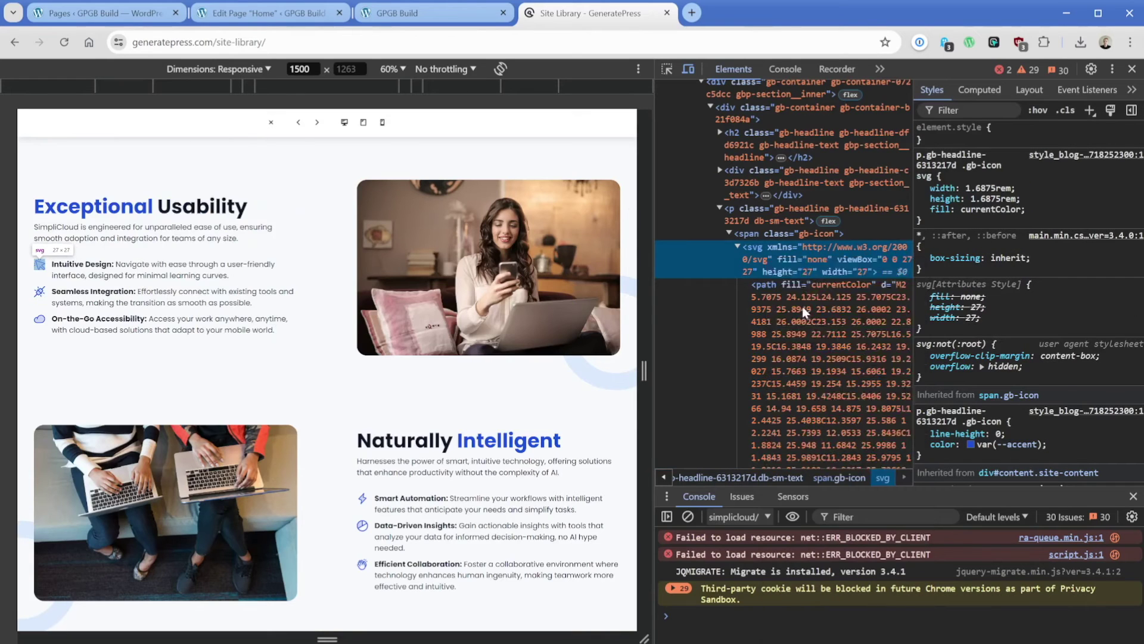
{"action": "key", "text": "F2"}
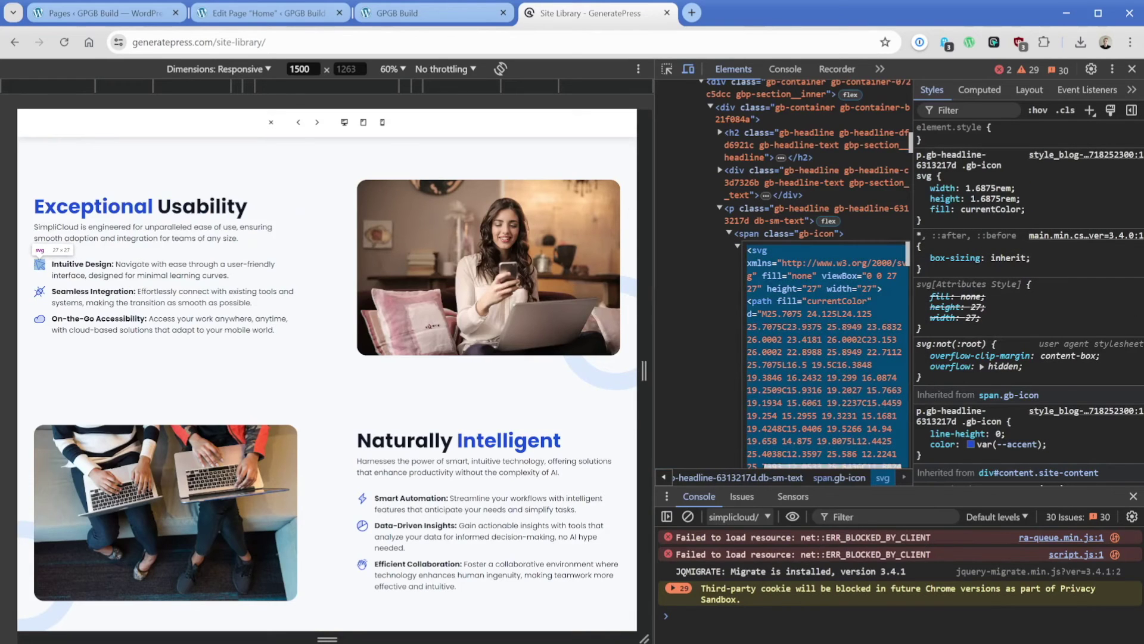
Paste the SVG into the headline's icon field and colour the icon accent blue.
{"action": "left_click", "coordinate": [290, 18]}
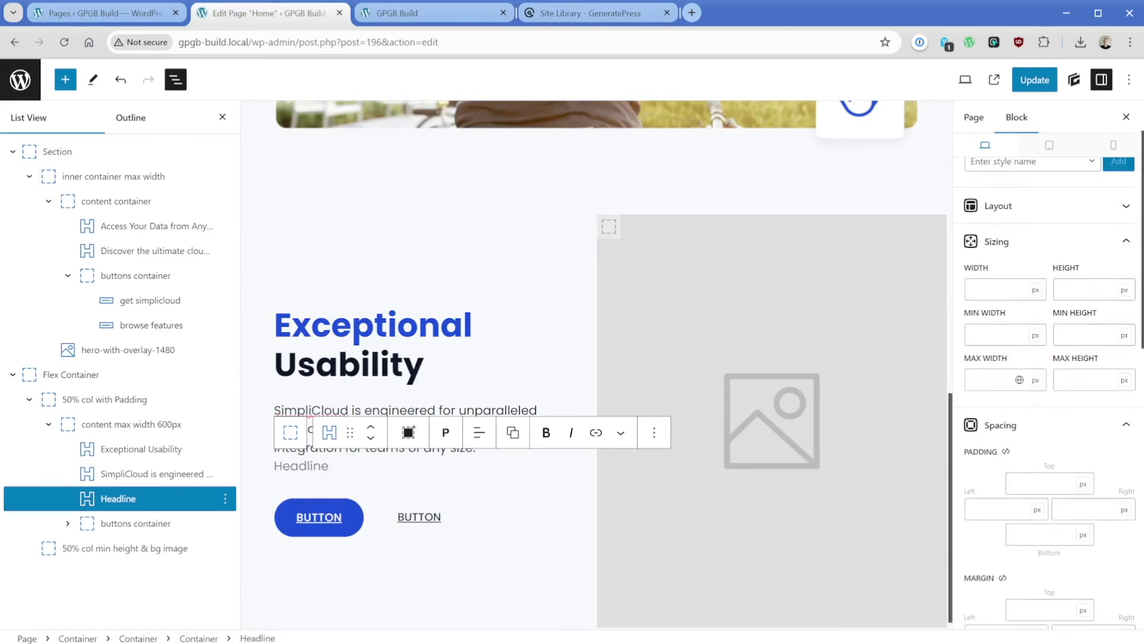
{"action": "scroll", "coordinate": [1049, 358], "scroll_direction": "down", "scroll_amount": 5}
{"action": "left_click", "coordinate": [1017, 372]}
{"action": "key", "text": "ctrl+v"}
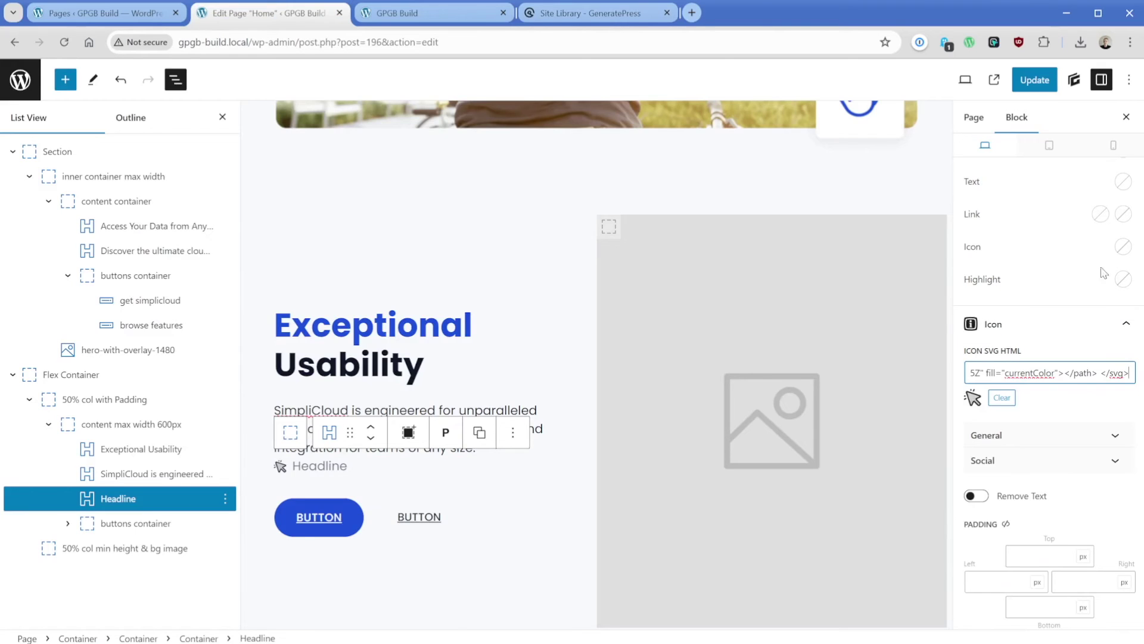
{"action": "left_click", "coordinate": [1123, 246]}
{"action": "left_click", "coordinate": [1089, 467]}
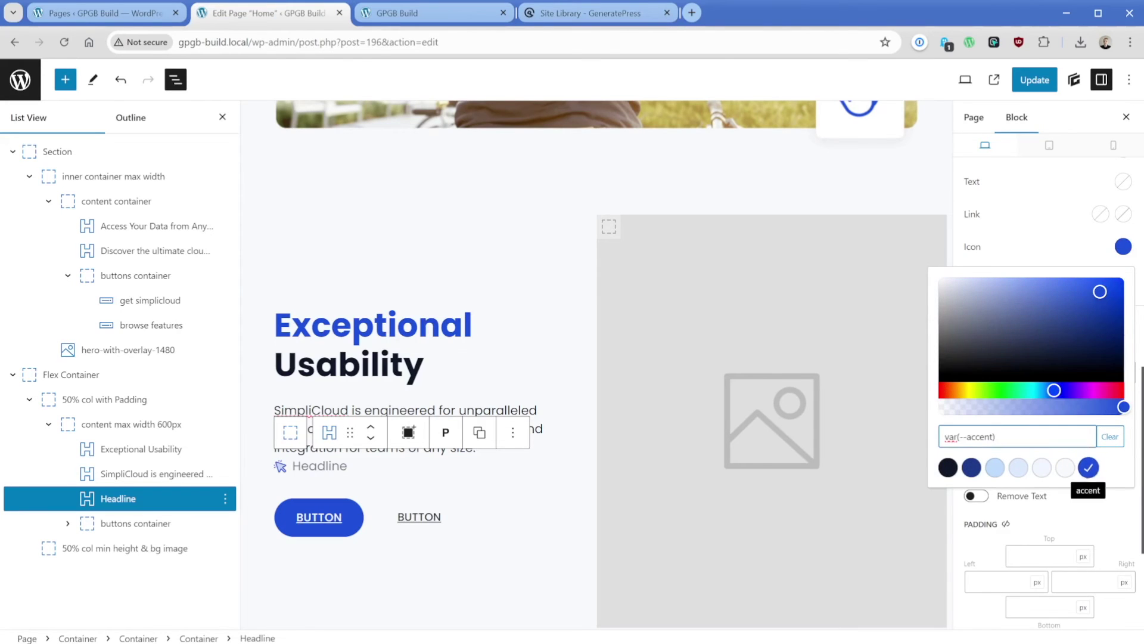
Copy the first feature's Intuitive Design text from the template into the new headline.
{"action": "key", "text": "ctrl+4"}
{"action": "triple_click", "coordinate": [277, 307]}
{"action": "key", "text": "ctrl+c"}
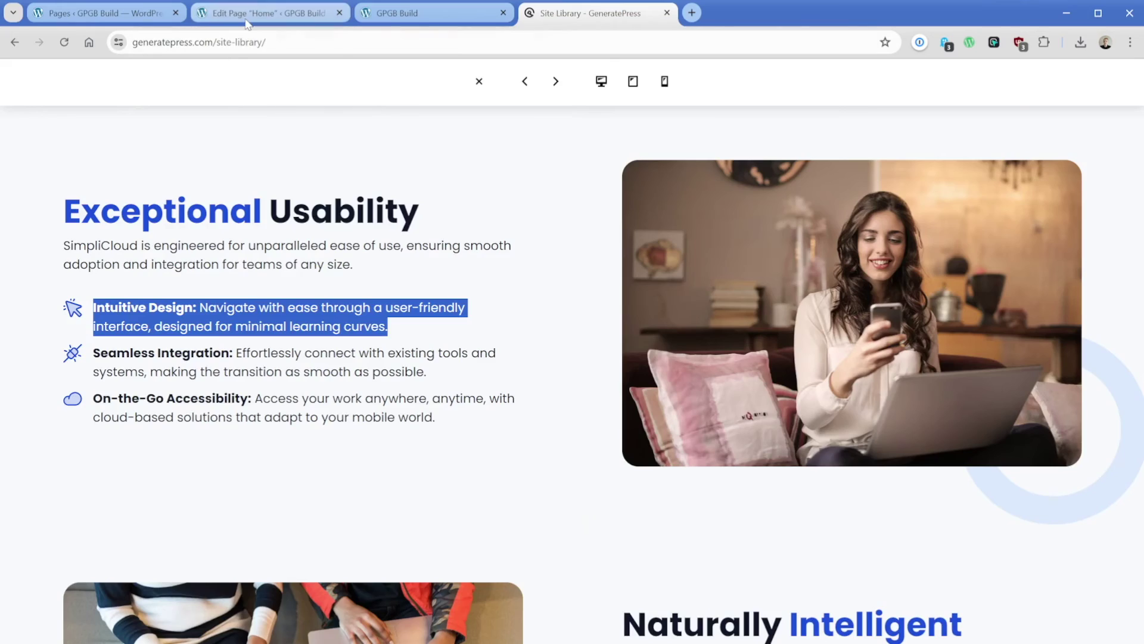
{"action": "left_click", "coordinate": [246, 18]}
{"action": "key", "text": "ctrl+v"}
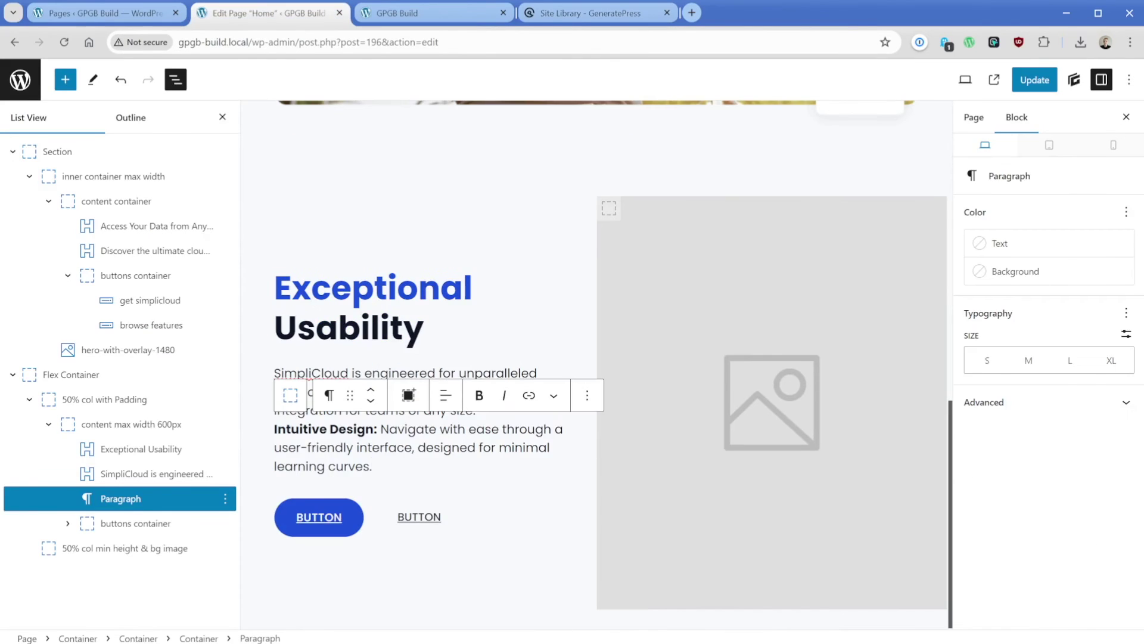
Make the 'Intuitive Design' label bold.
{"action": "key", "text": "shift+Left"}
{"action": "key", "text": "shift+Left"}
{"action": "key", "text": "shift+Left"}
{"action": "key", "text": "shift+Left"}
{"action": "key", "text": "shift+Left"}
{"action": "key", "text": "shift+Left"}
{"action": "key", "text": "shift+Left"}
{"action": "key", "text": "shift+Left"}
{"action": "key", "text": "shift+Left"}
{"action": "key", "text": "shift+Left"}
{"action": "key", "text": "shift+Left"}
{"action": "key", "text": "shift+Left"}
{"action": "key", "text": "shift+Left"}
{"action": "key", "text": "shift+Left"}
{"action": "key", "text": "shift+Left"}
{"action": "key", "text": "shift+Left"}
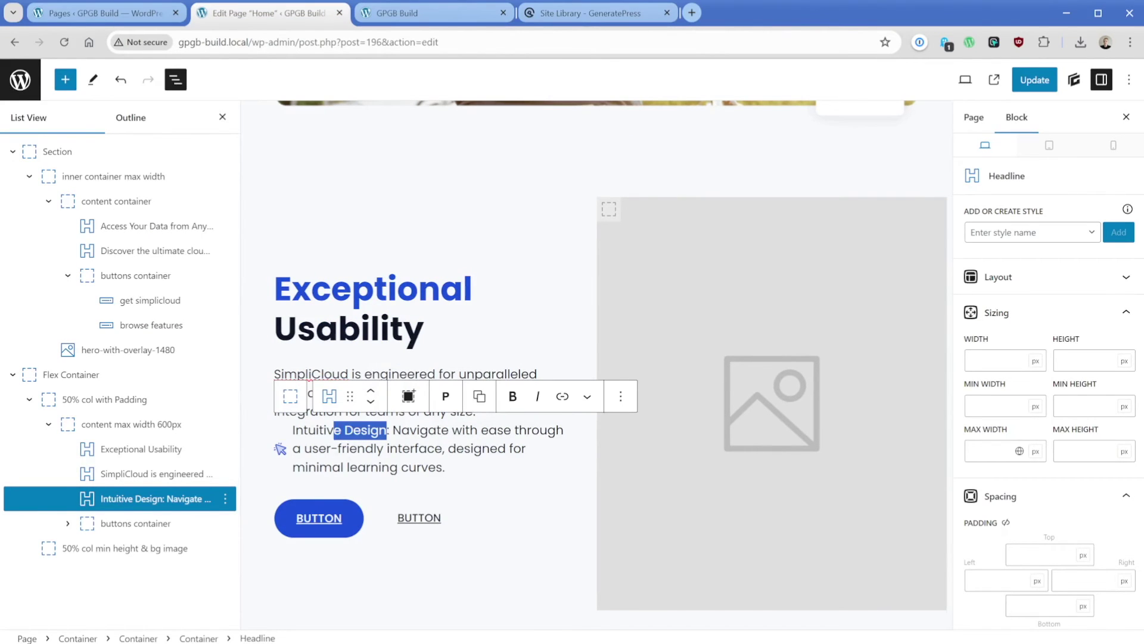
{"action": "key", "text": "shift+Left"}
{"action": "key", "text": "ctrl+b"}
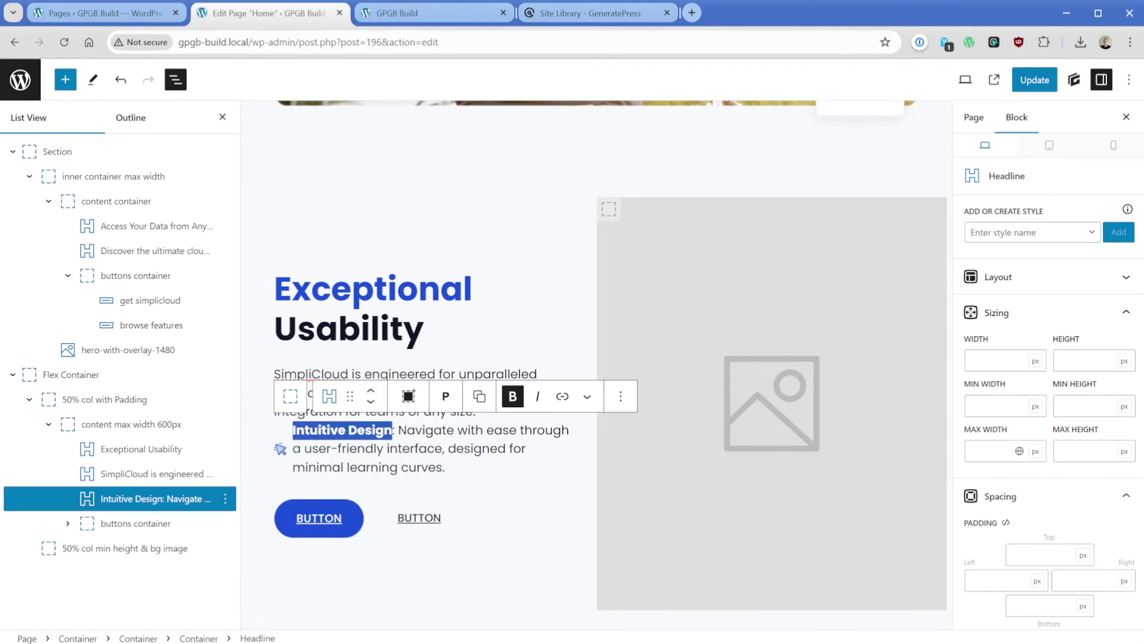
{"action": "left_click", "coordinate": [512, 398]}
{"action": "left_click", "coordinate": [513, 397]}
Keep the headline's flex layout and align the icon to the top of the text.
{"action": "scroll", "coordinate": [987, 410], "scroll_direction": "down", "scroll_amount": 10}
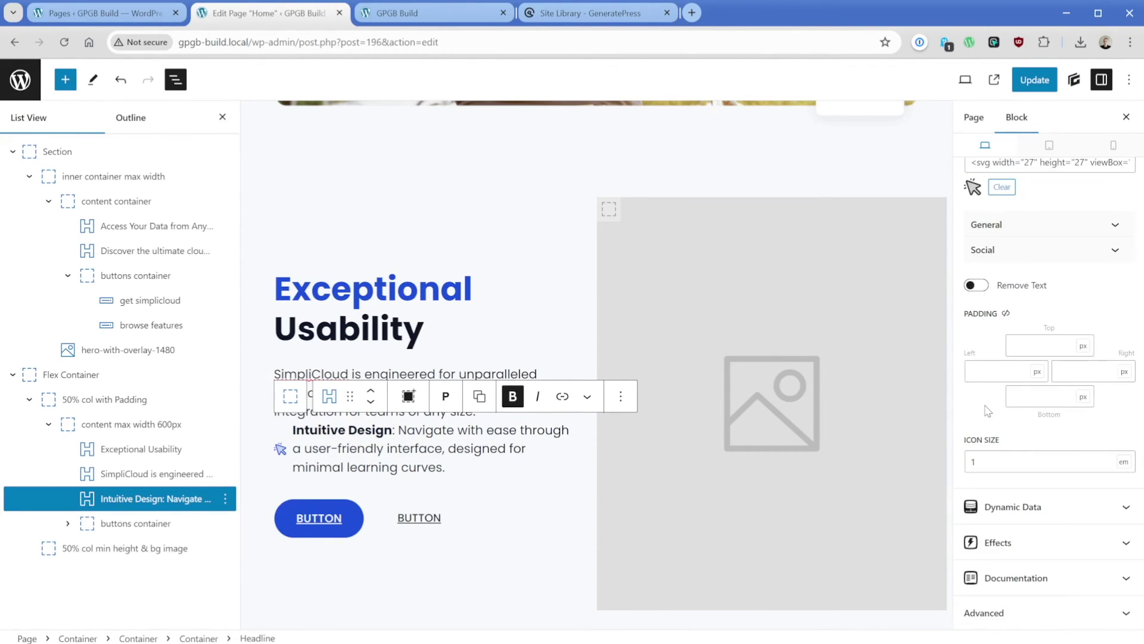
{"action": "scroll", "coordinate": [987, 410], "scroll_direction": "up", "scroll_amount": 8}
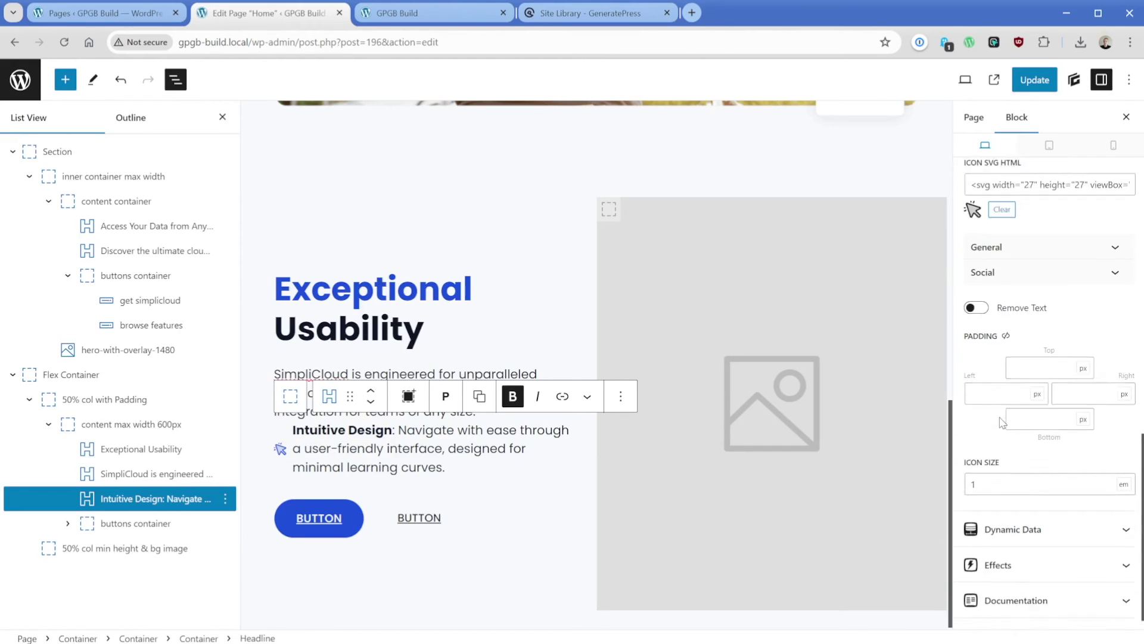
{"action": "left_click", "coordinate": [1013, 283]}
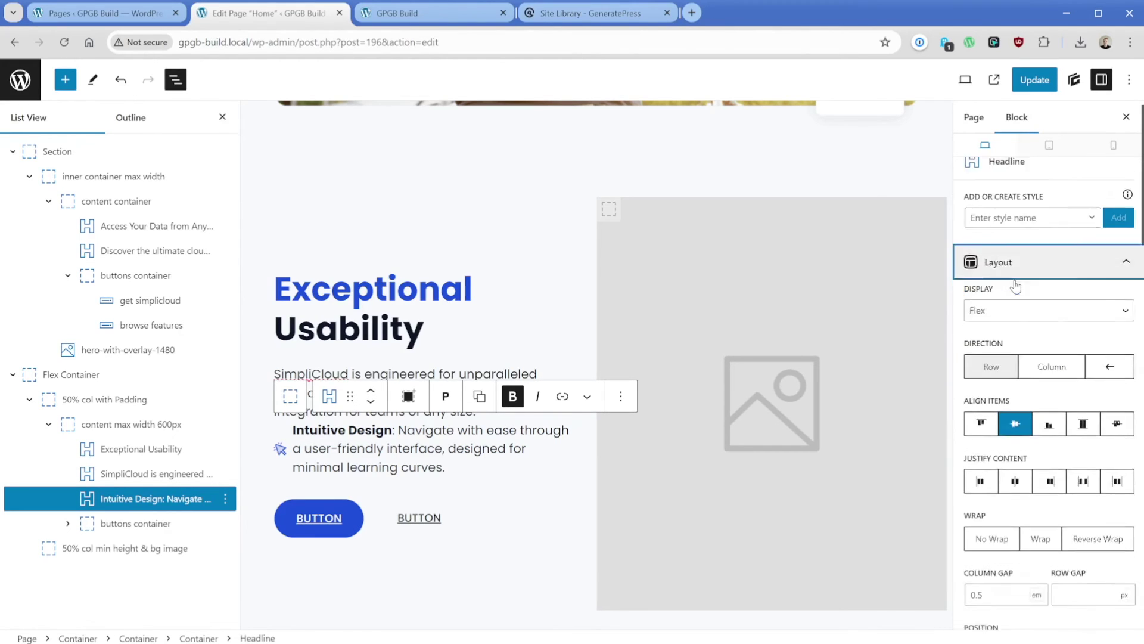
{"action": "scroll", "coordinate": [1013, 280], "scroll_direction": "down", "scroll_amount": 4}
{"action": "left_click", "coordinate": [994, 174]}
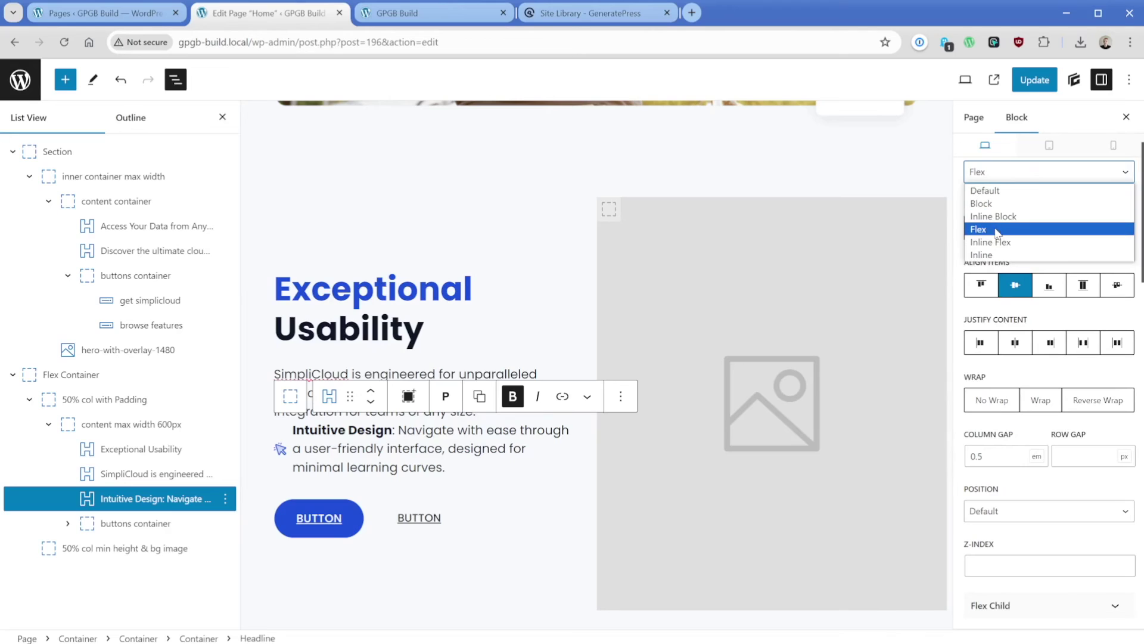
{"action": "left_click", "coordinate": [1020, 269]}
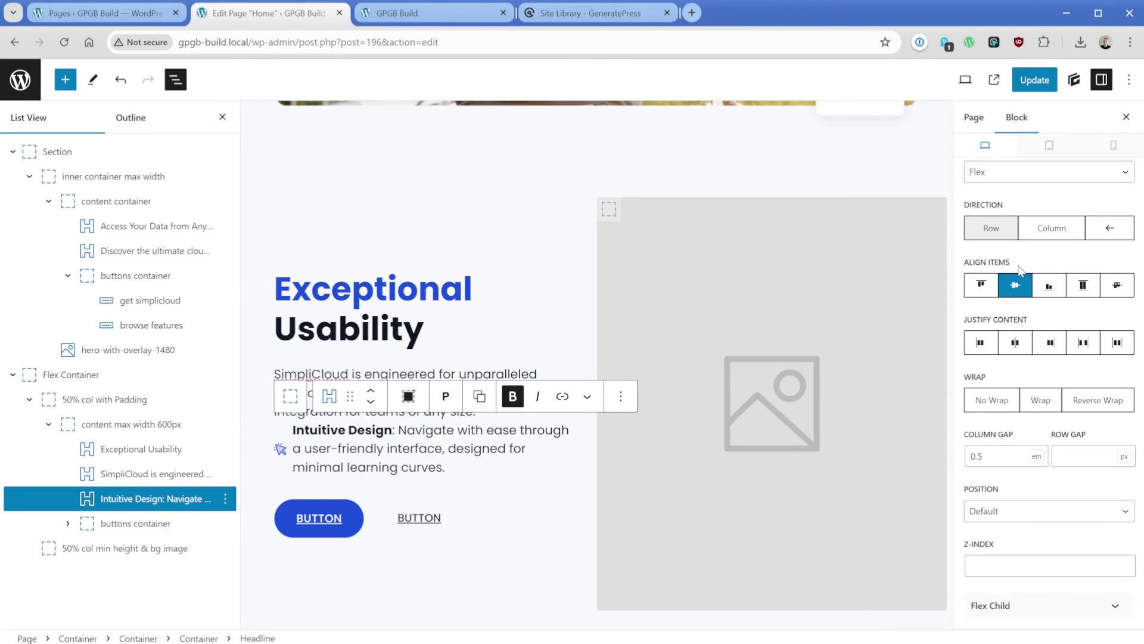
{"action": "left_click", "coordinate": [981, 285]}
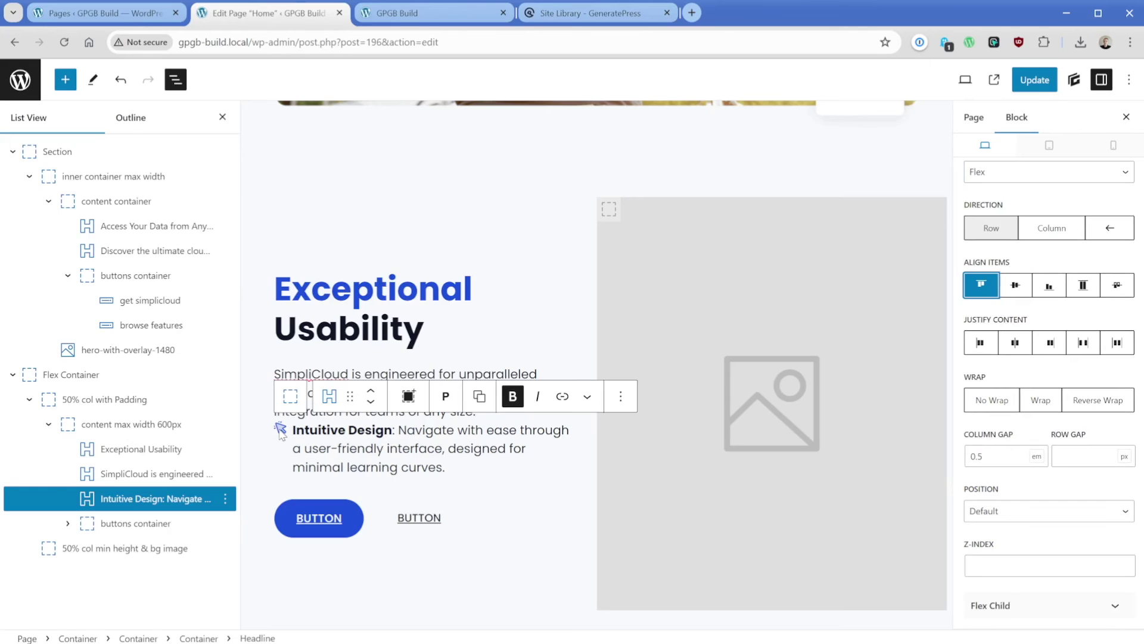
{"action": "key", "text": "ctrl+4"}
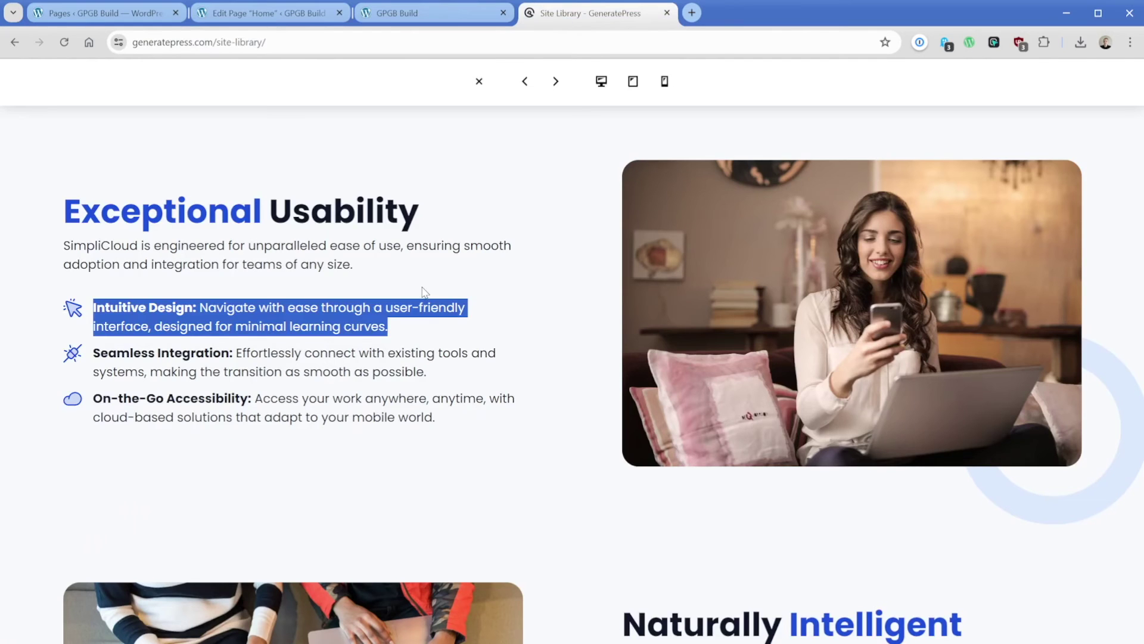
{"action": "left_click", "coordinate": [425, 292]}
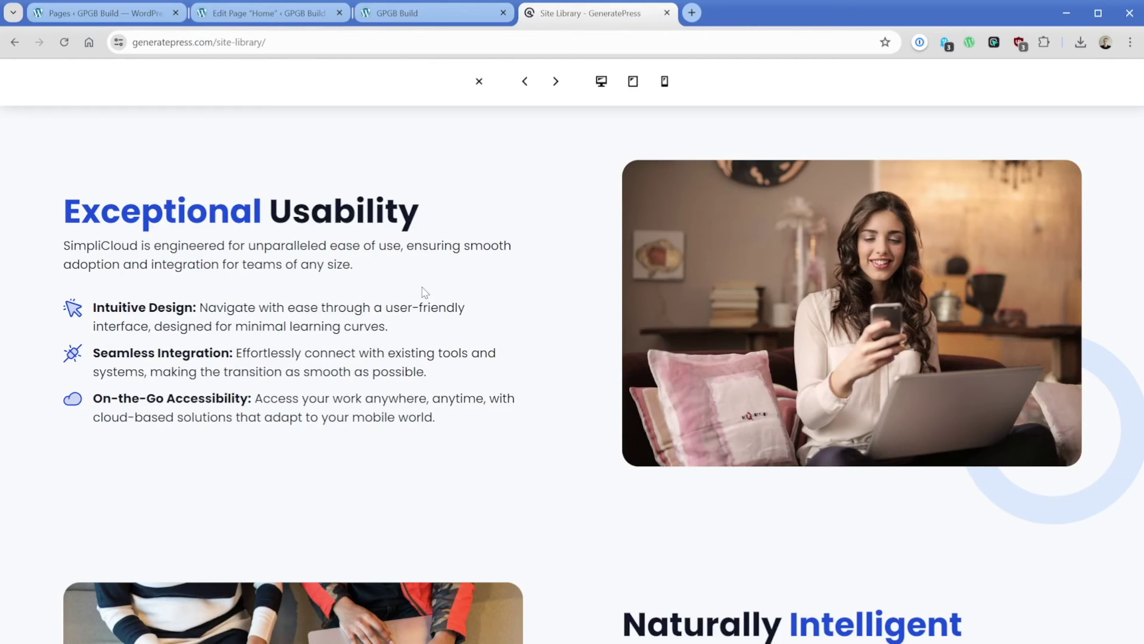
Duplicate the Intuitive Design feature item twice to make three items.
{"action": "key", "text": "ctrl+2"}
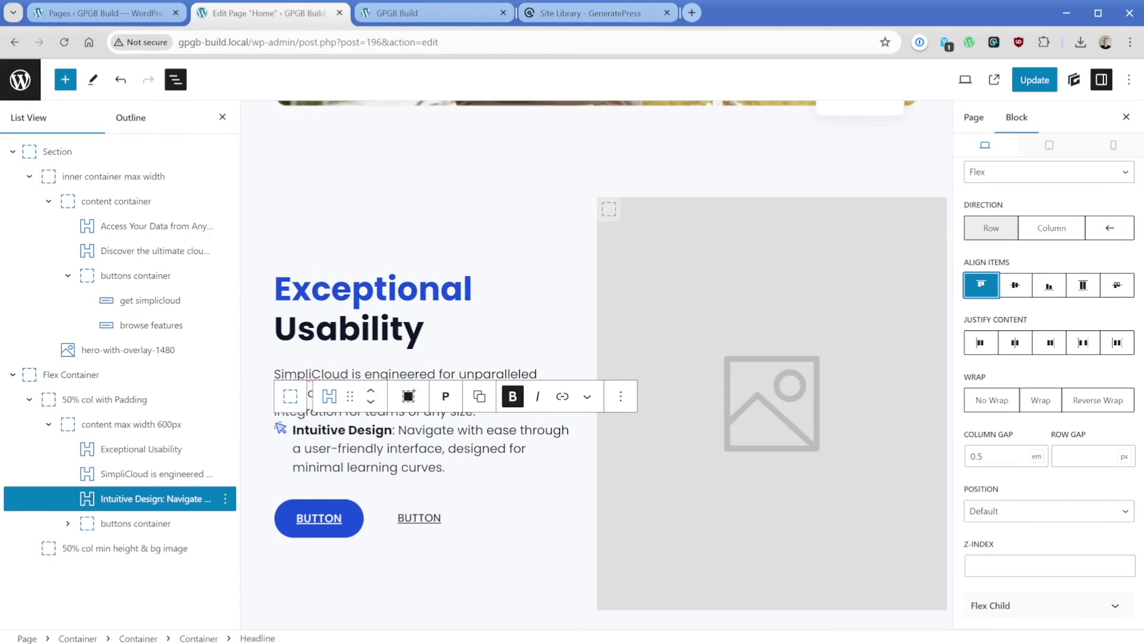
{"action": "left_click", "coordinate": [620, 395]}
{"action": "left_click", "coordinate": [645, 107]}
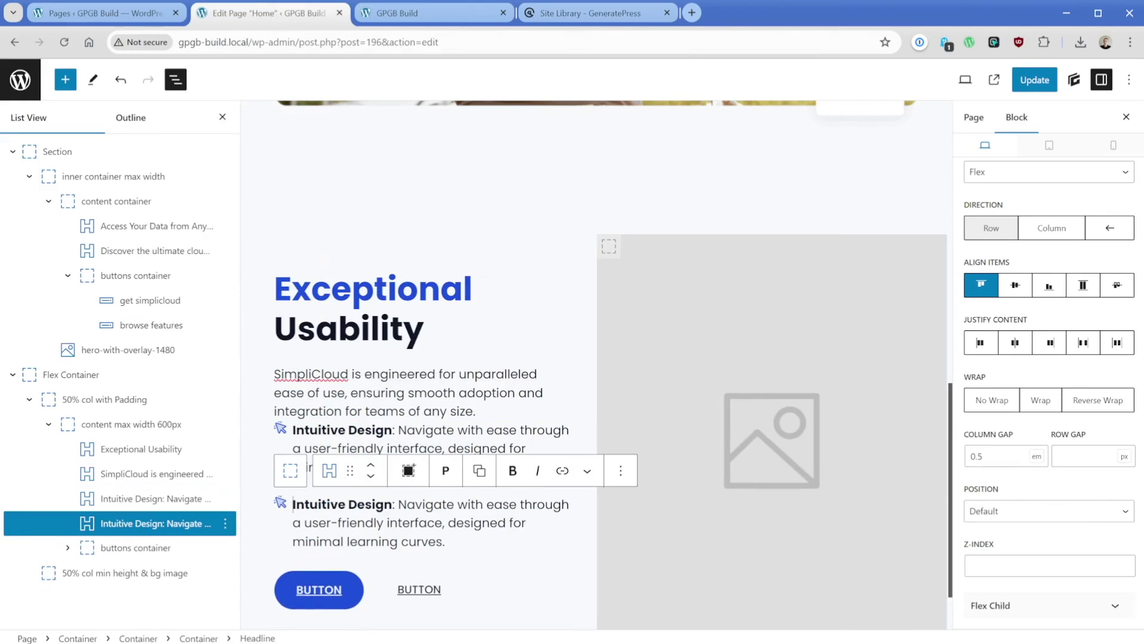
{"action": "left_click", "coordinate": [621, 470]}
{"action": "left_click", "coordinate": [647, 186]}
{"action": "scroll", "coordinate": [434, 358], "scroll_direction": "down", "scroll_amount": 3}
{"action": "left_click", "coordinate": [435, 297]}
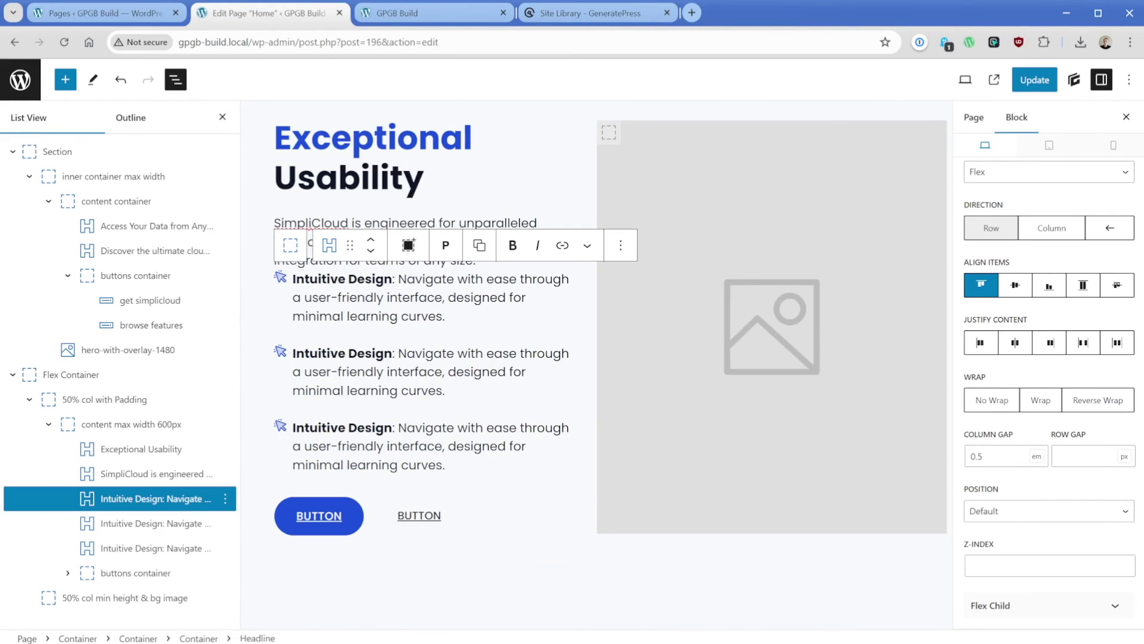
Change the SimpliCloud intro text's element to Paragraph.
{"action": "left_click", "coordinate": [103, 470]}
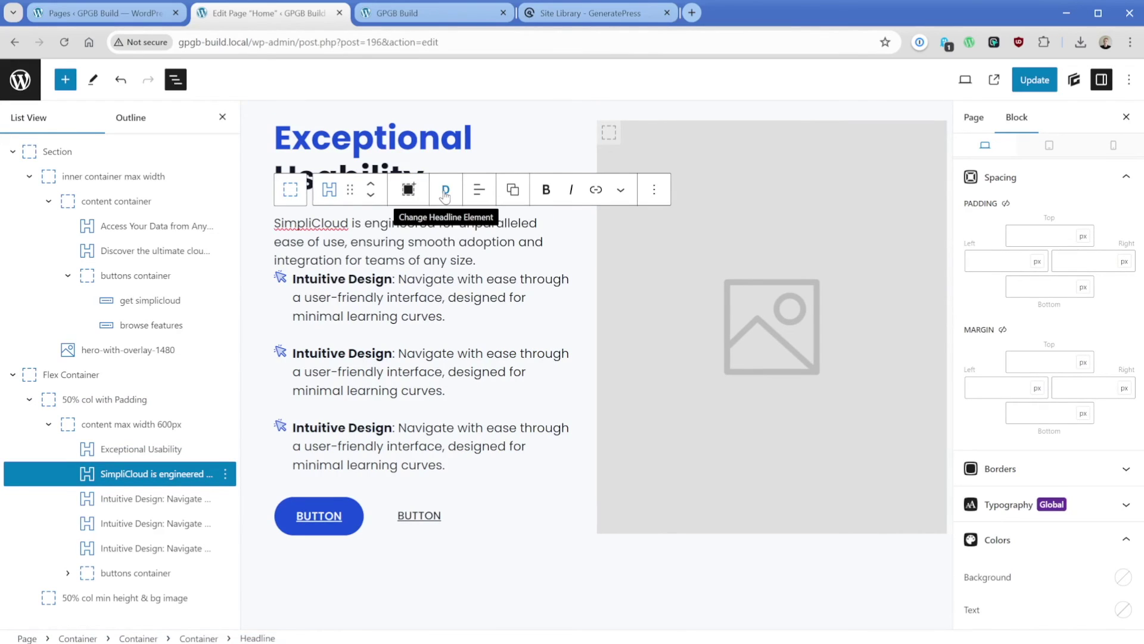
{"action": "left_click", "coordinate": [445, 192]}
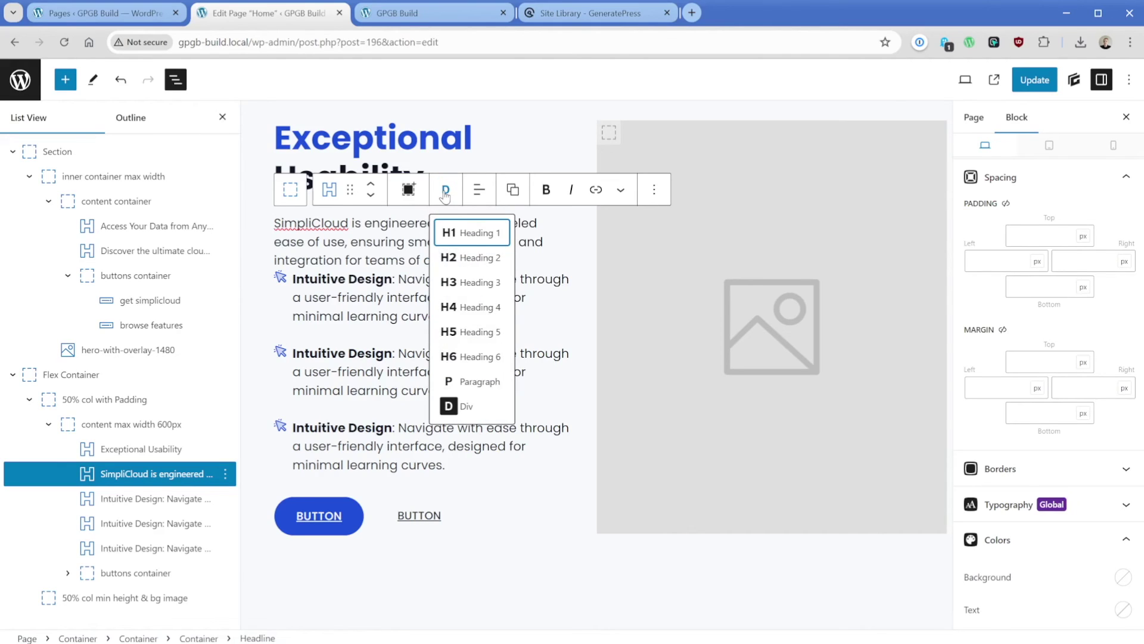
{"action": "left_click", "coordinate": [448, 382]}
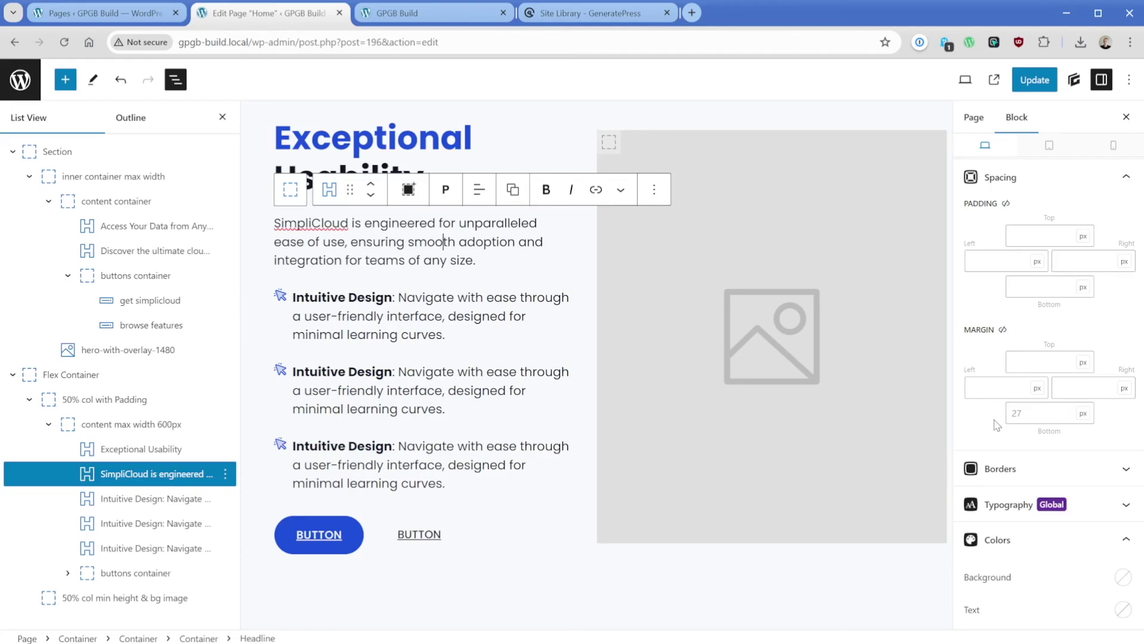
Set the image column's background to the feature-1 photo of the woman.
{"action": "left_click", "coordinate": [723, 408]}
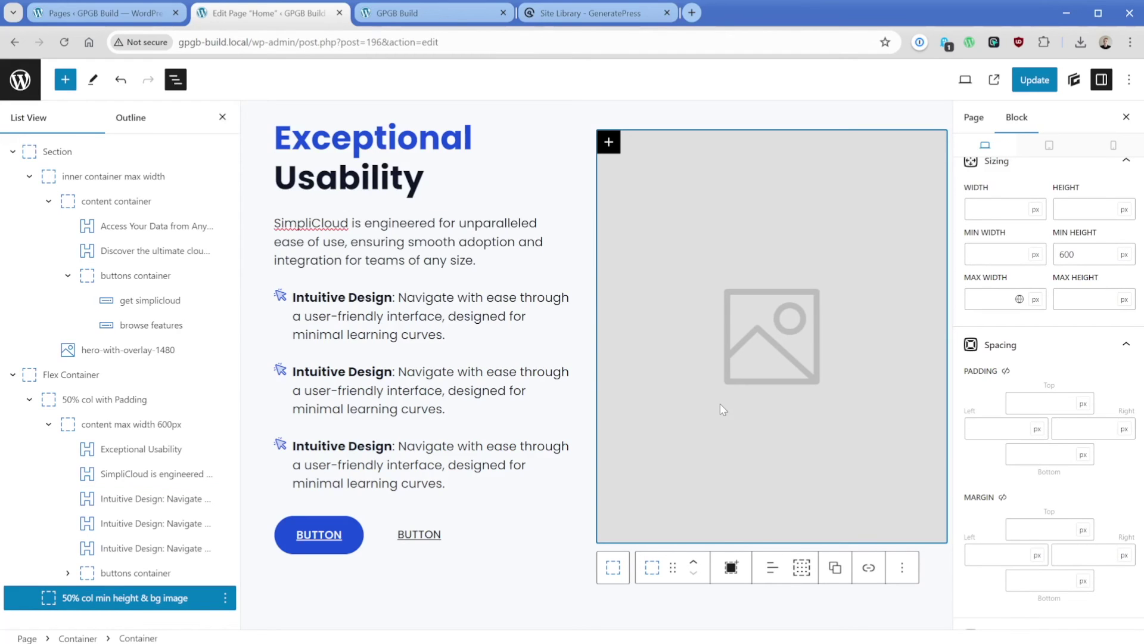
{"action": "scroll", "coordinate": [1108, 381], "scroll_direction": "down", "scroll_amount": 10}
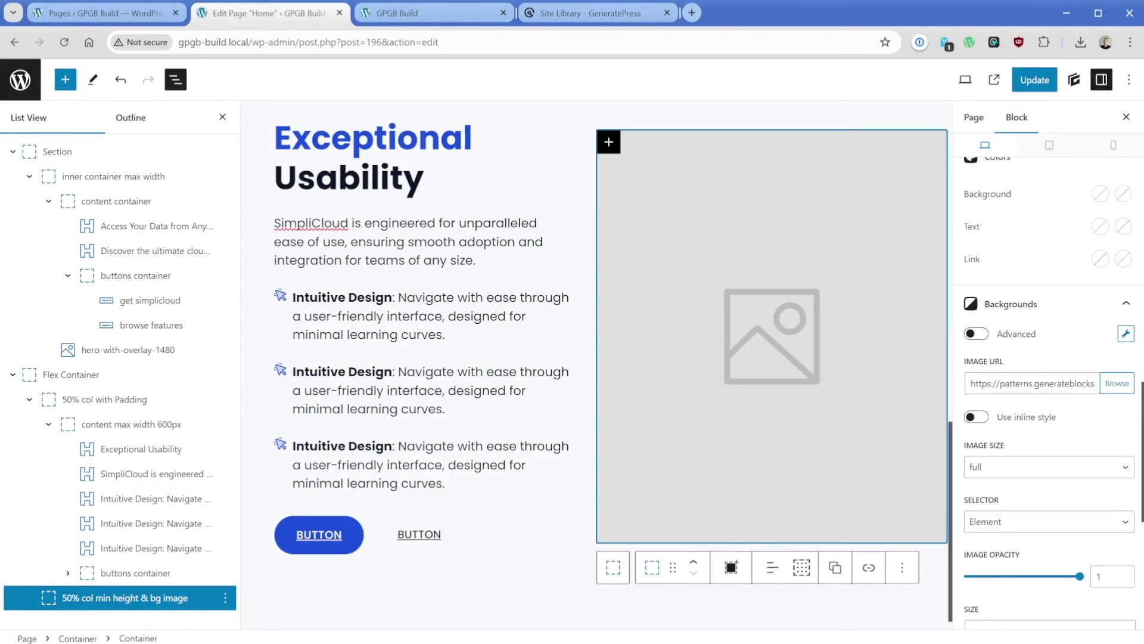
{"action": "left_click", "coordinate": [1116, 383]}
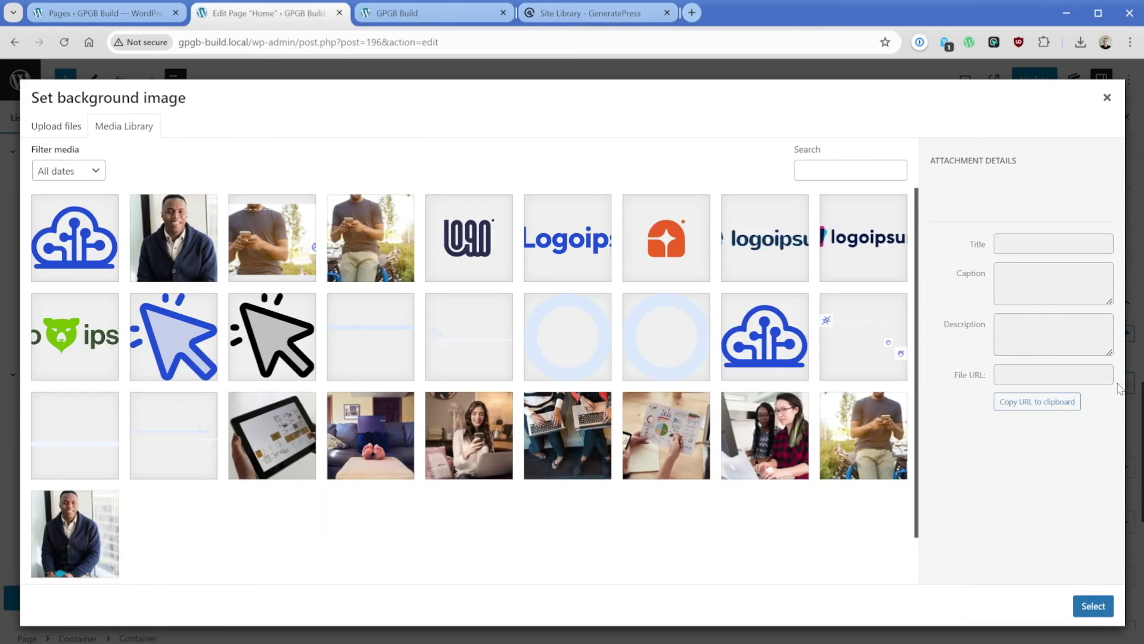
{"action": "left_click", "coordinate": [461, 431]}
{"action": "left_click", "coordinate": [1093, 605]}
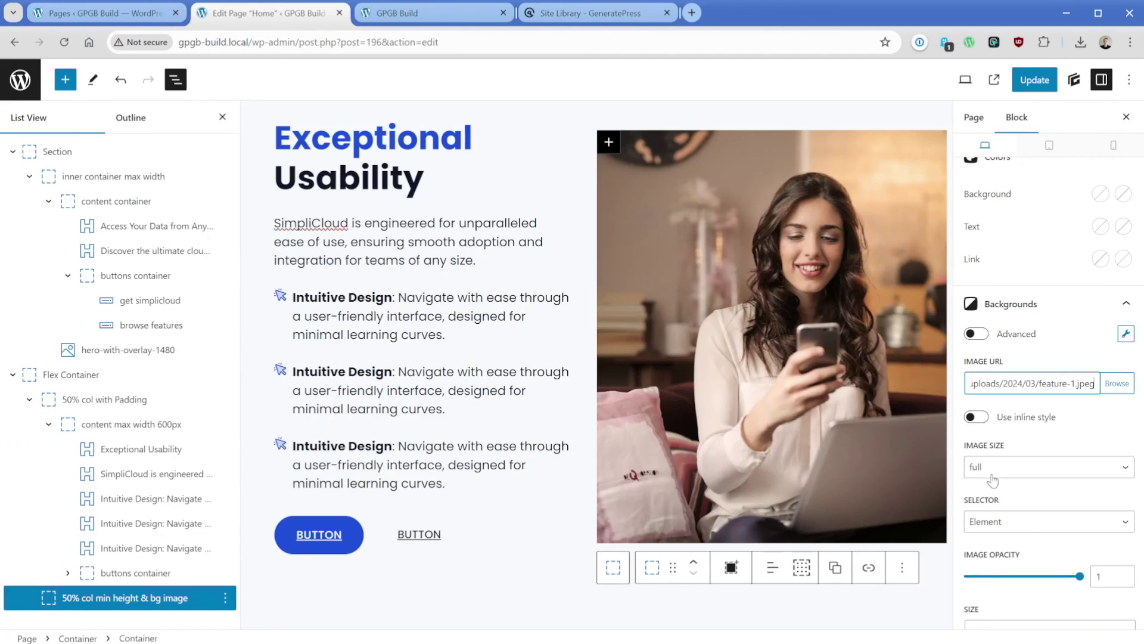
Delete the container holding the two placeholder buttons.
{"action": "left_click", "coordinate": [617, 17]}
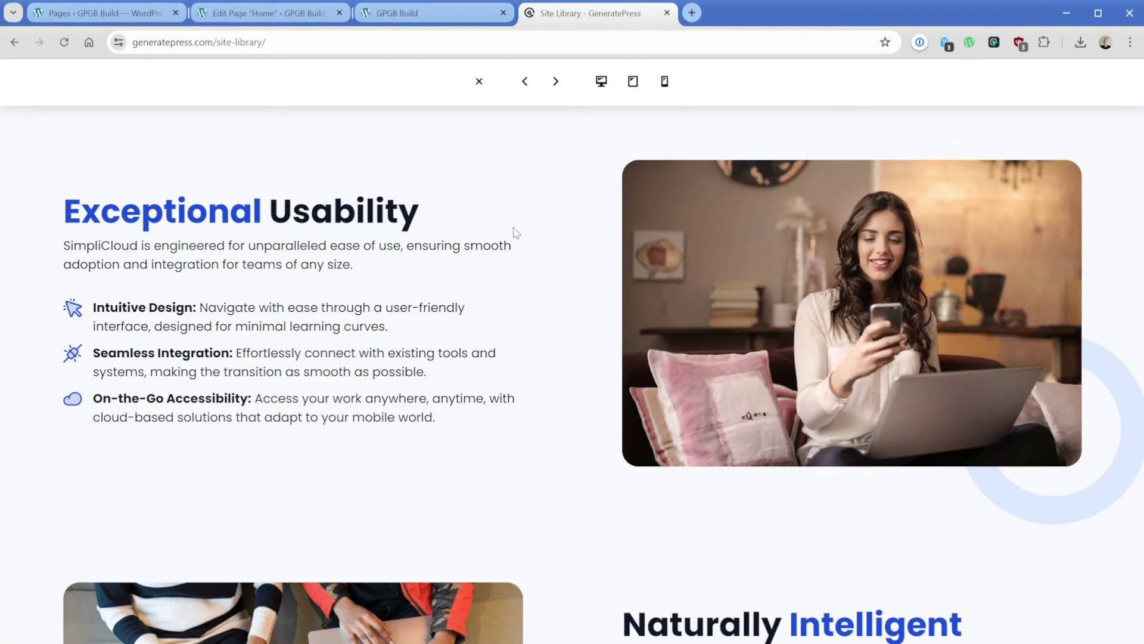
{"action": "left_click", "coordinate": [268, 13]}
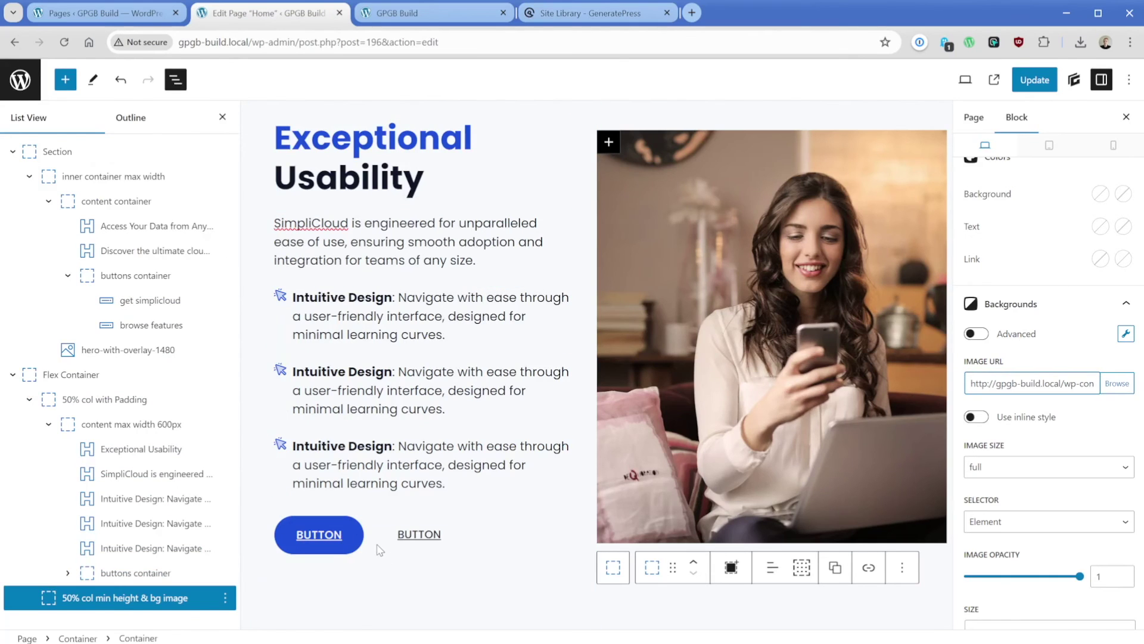
{"action": "left_click", "coordinate": [417, 534]}
{"action": "left_click", "coordinate": [219, 539]}
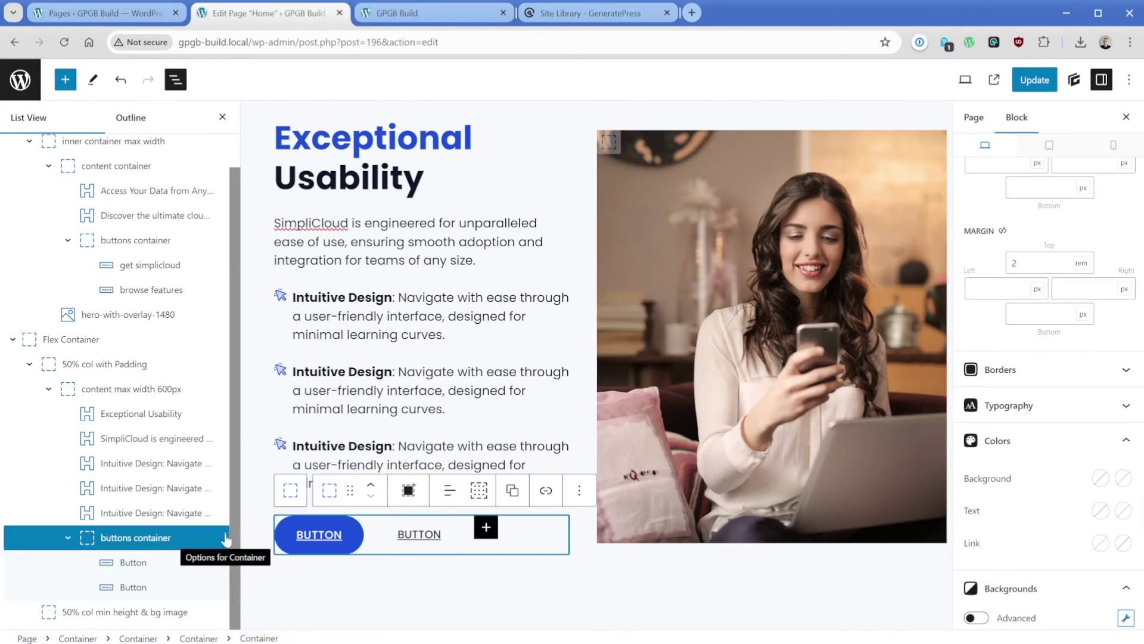
{"action": "left_click", "coordinate": [224, 538]}
{"action": "left_click", "coordinate": [244, 501]}
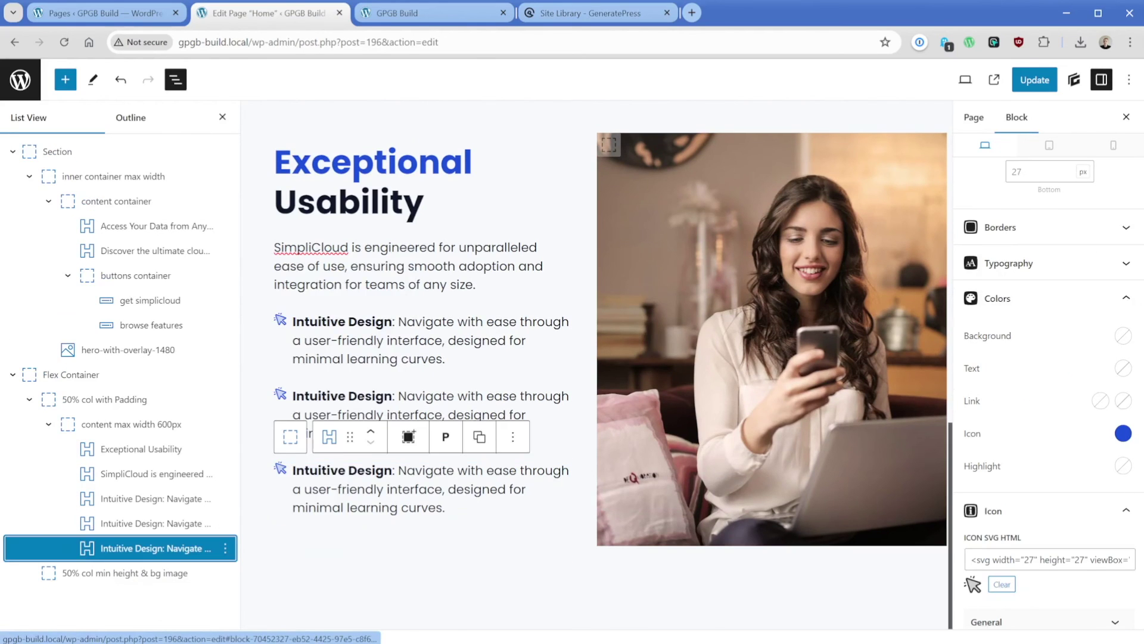
Select the three feature item headlines together and set their bottom margin to 0.5rem.
{"action": "left_click", "coordinate": [416, 321]}
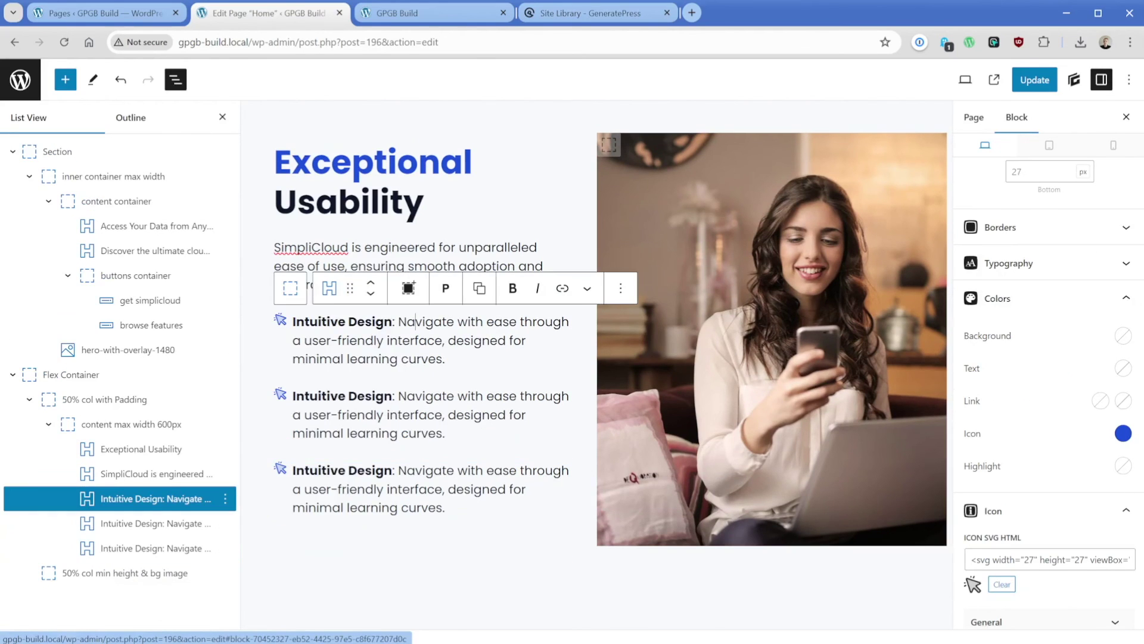
{"action": "left_click", "coordinate": [152, 544], "text": "shift"}
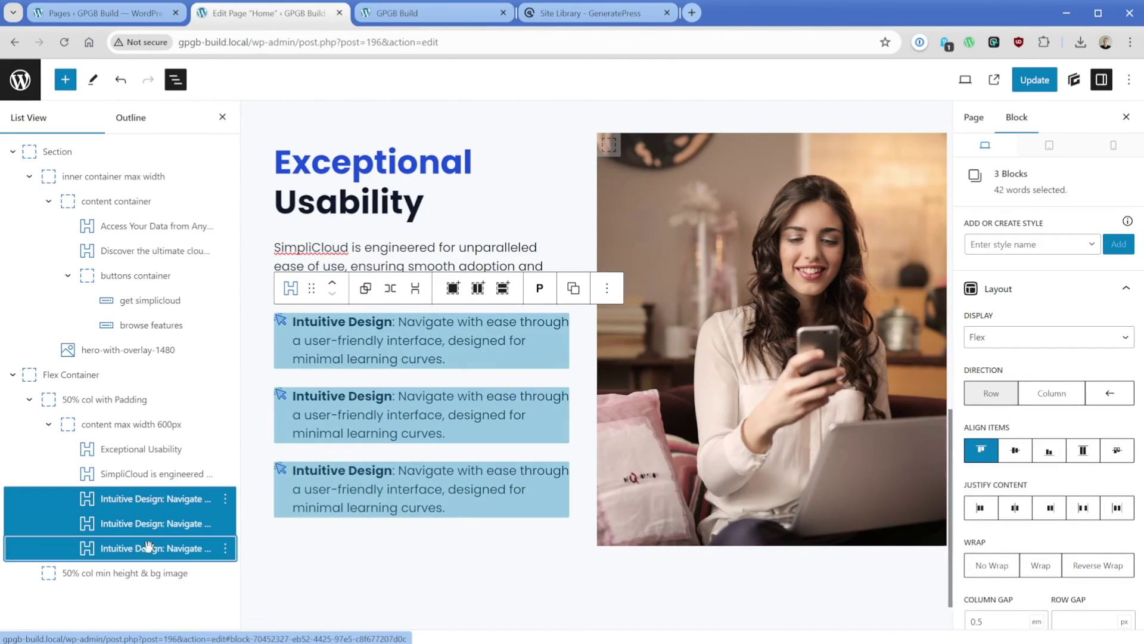
{"action": "scroll", "coordinate": [1041, 421], "scroll_direction": "down", "scroll_amount": 5}
{"action": "scroll", "coordinate": [1041, 421], "scroll_direction": "down", "scroll_amount": 6}
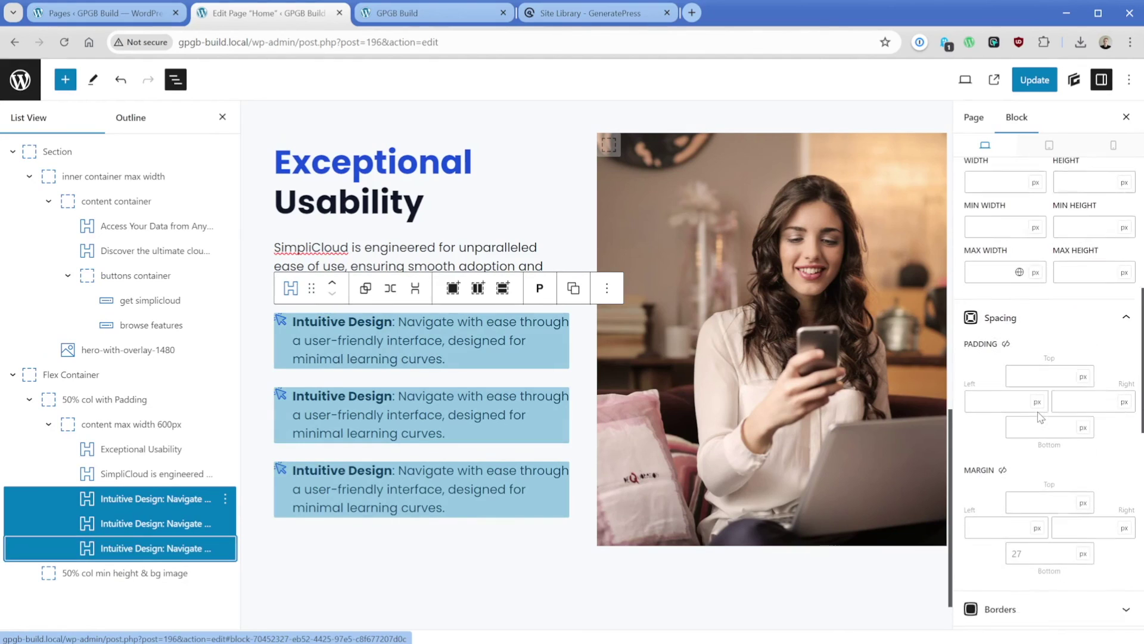
{"action": "left_click", "coordinate": [1040, 543]}
{"action": "type", "text": "0.5rem"}
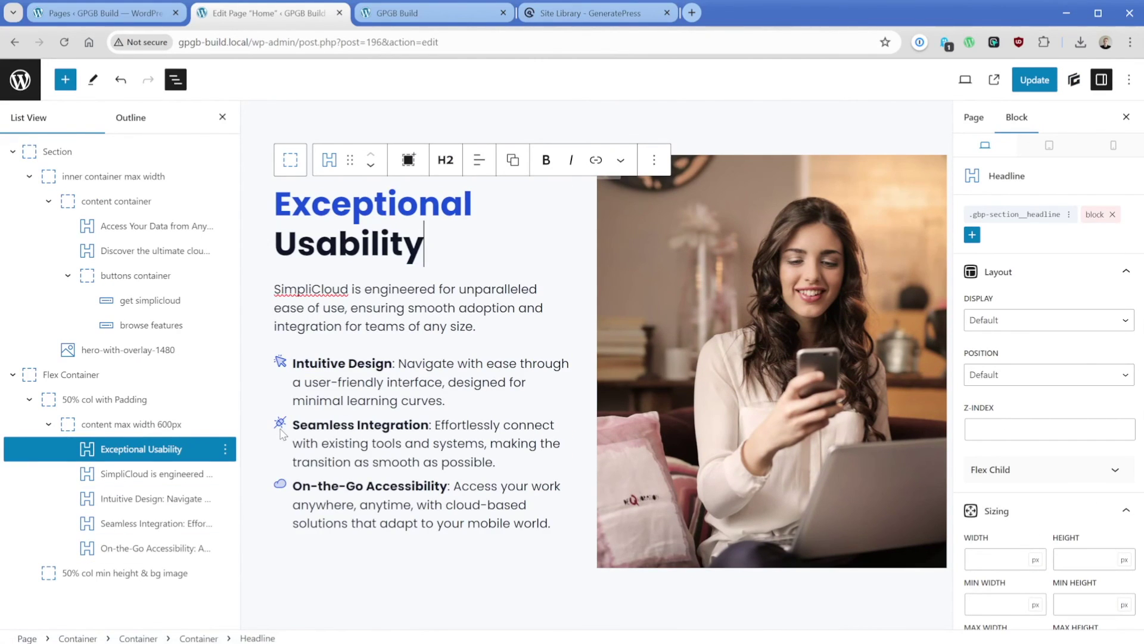
Reload the live GPGB Build page and compare its feature section with the Site Library template.
{"action": "left_click", "coordinate": [417, 12]}
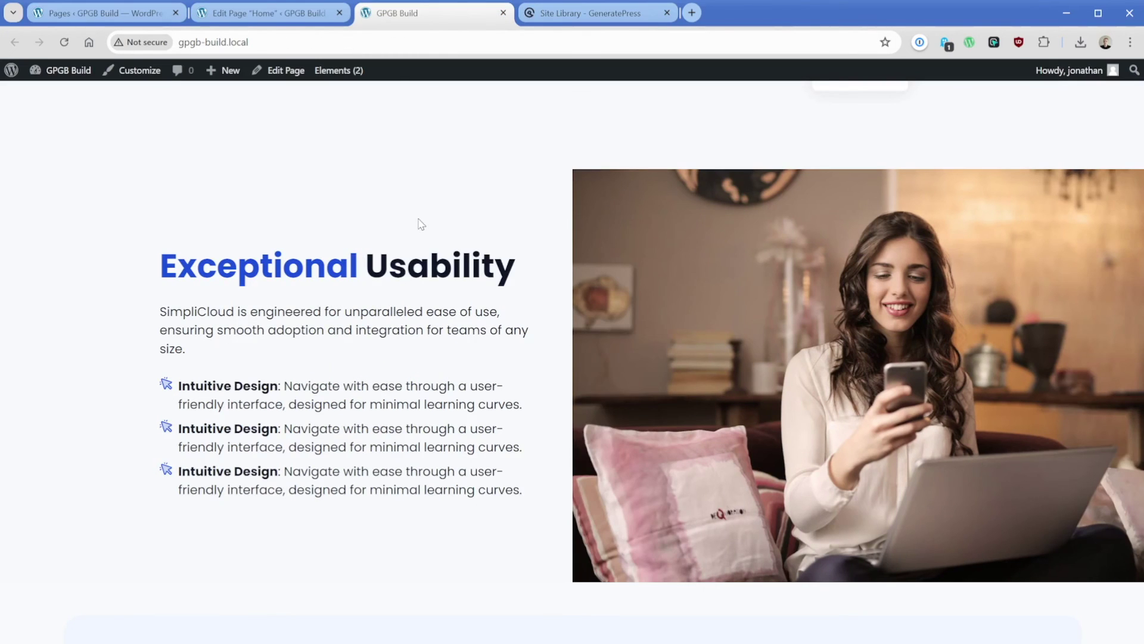
{"action": "key", "text": "ctrl+r"}
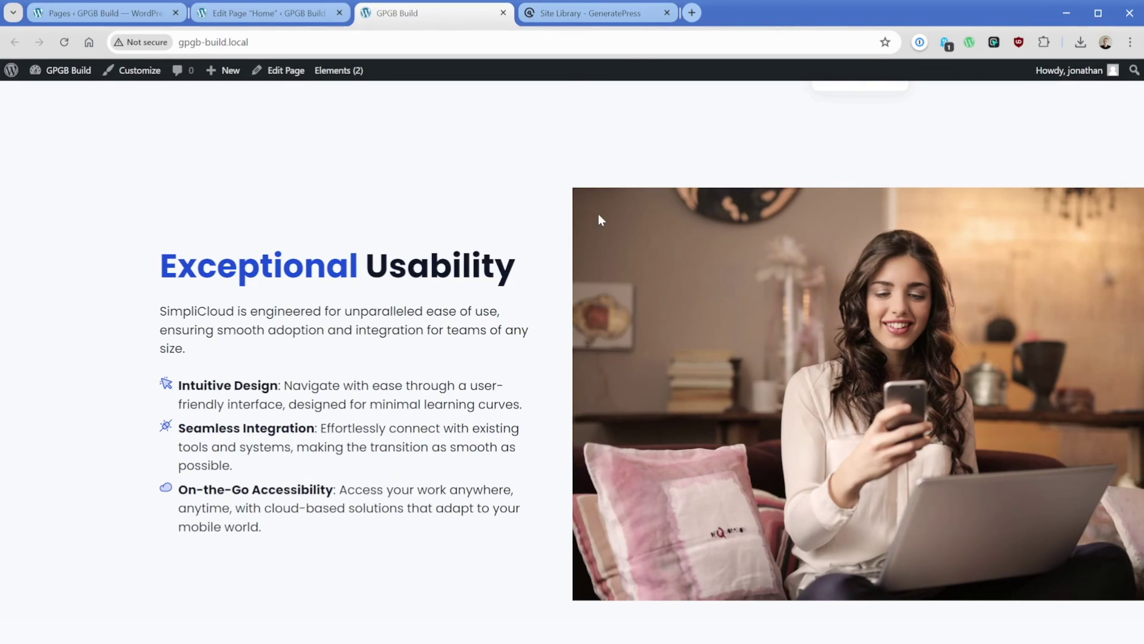
{"action": "left_click", "coordinate": [579, 13]}
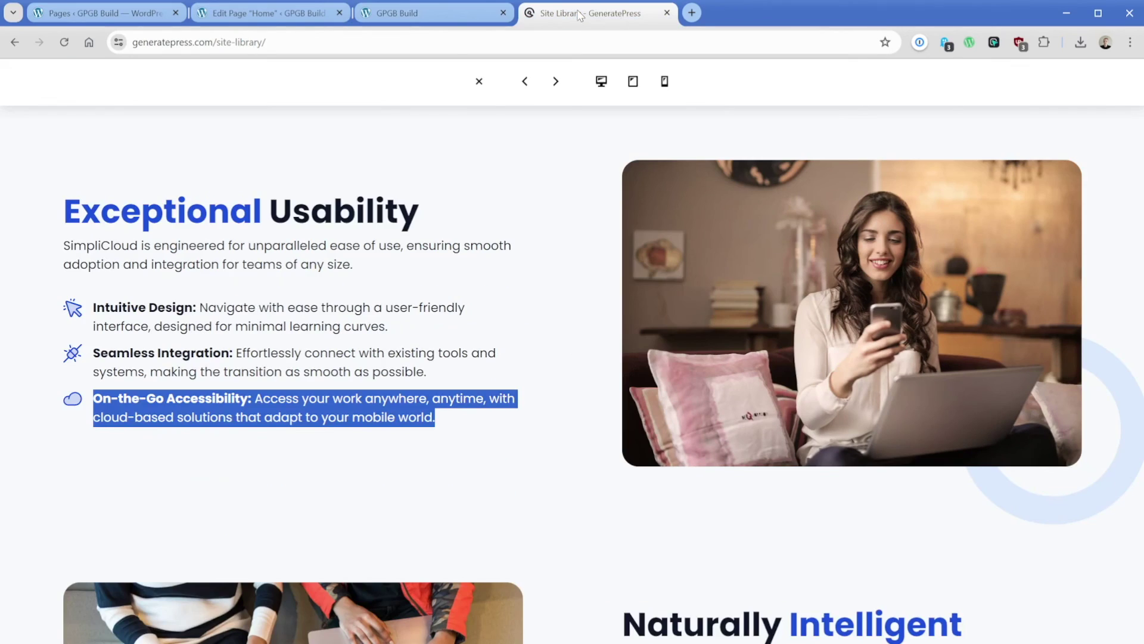
Give the photo column container a linked 24 px border radius on all corners and update the page.
{"action": "left_click", "coordinate": [262, 13]}
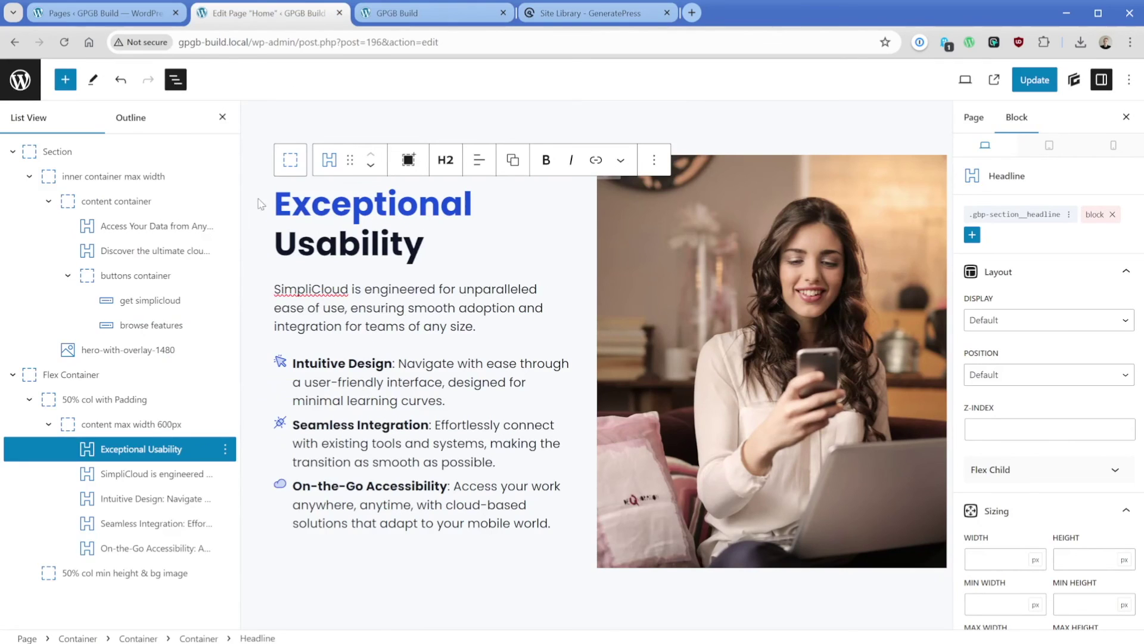
{"action": "left_click", "coordinate": [154, 573]}
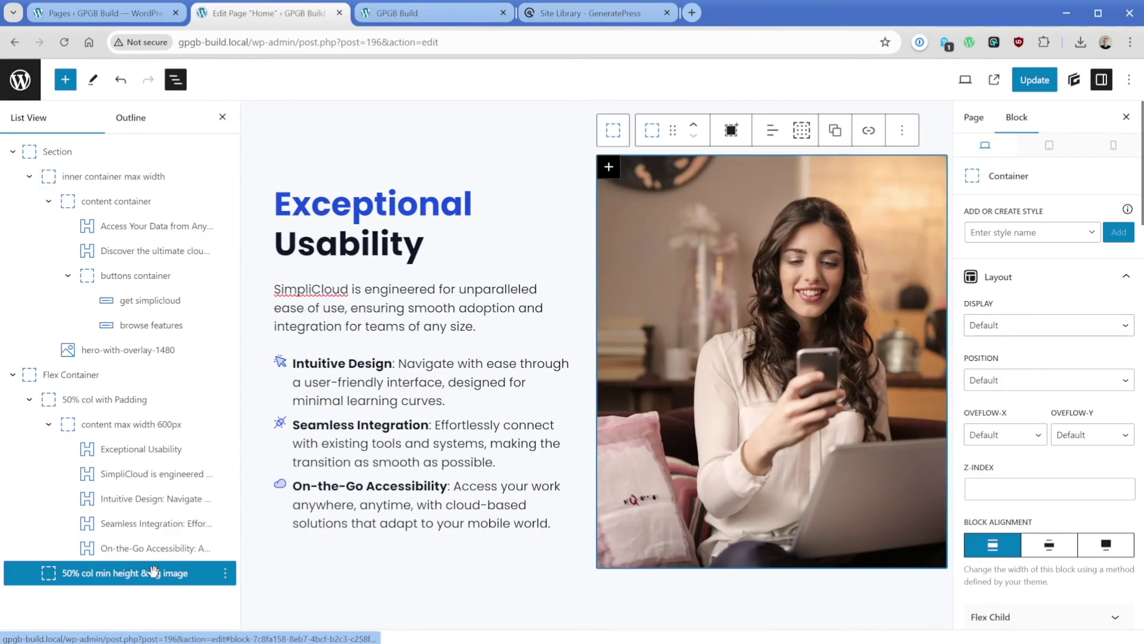
{"action": "scroll", "coordinate": [1052, 328], "scroll_direction": "down", "scroll_amount": 10}
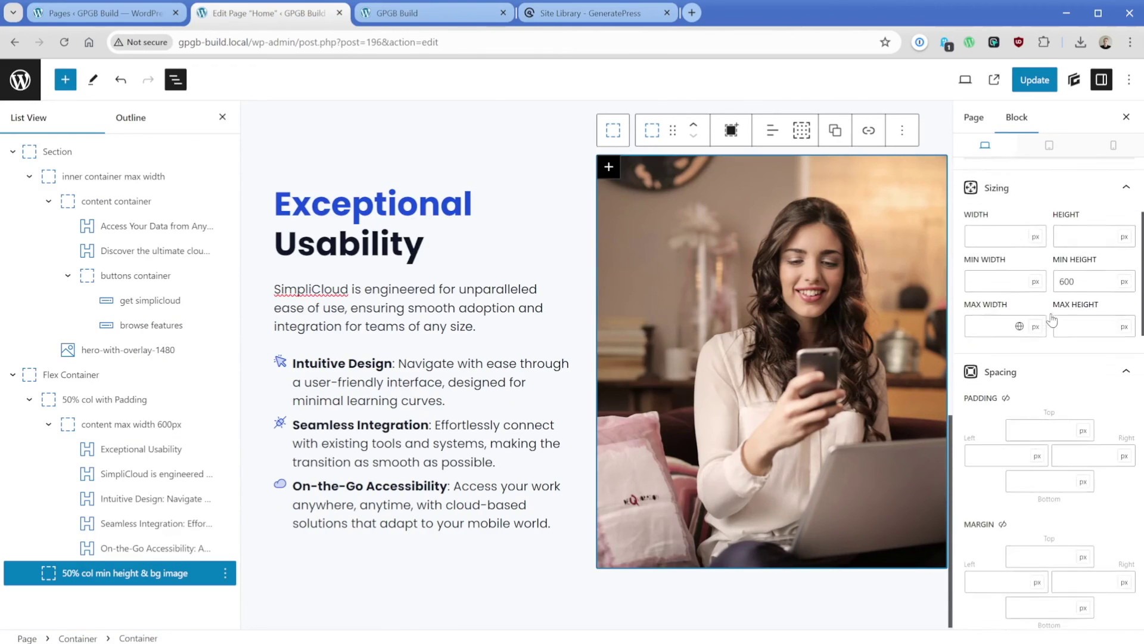
{"action": "scroll", "coordinate": [1051, 310], "scroll_direction": "down", "scroll_amount": 5}
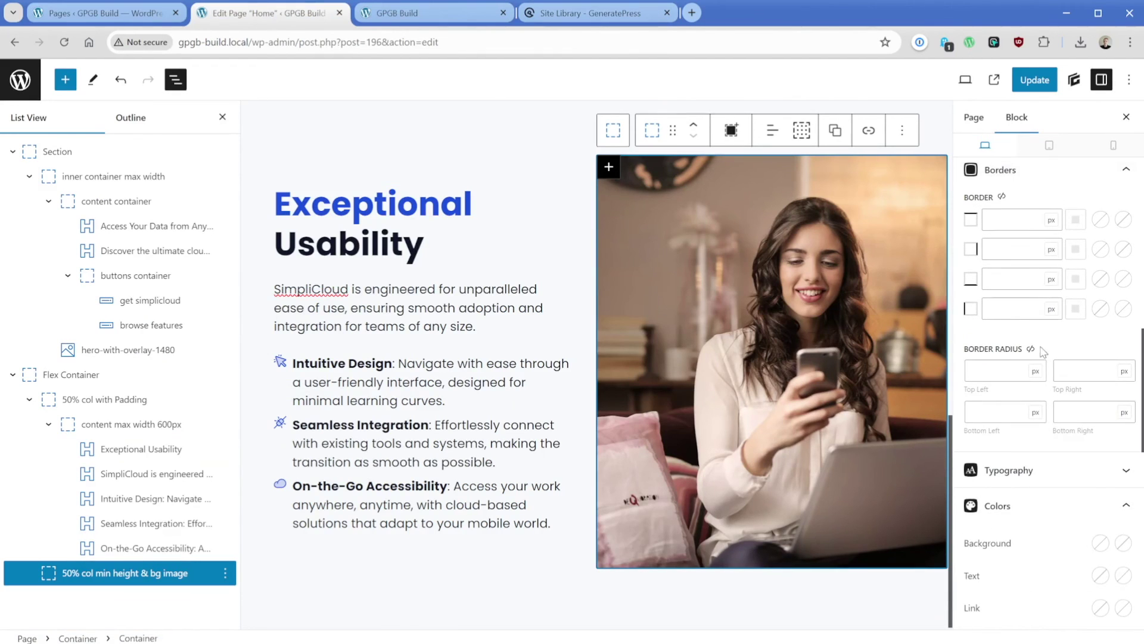
{"action": "left_click", "coordinate": [1030, 348]}
{"action": "left_click", "coordinate": [1031, 371]}
{"action": "type", "text": "24"}
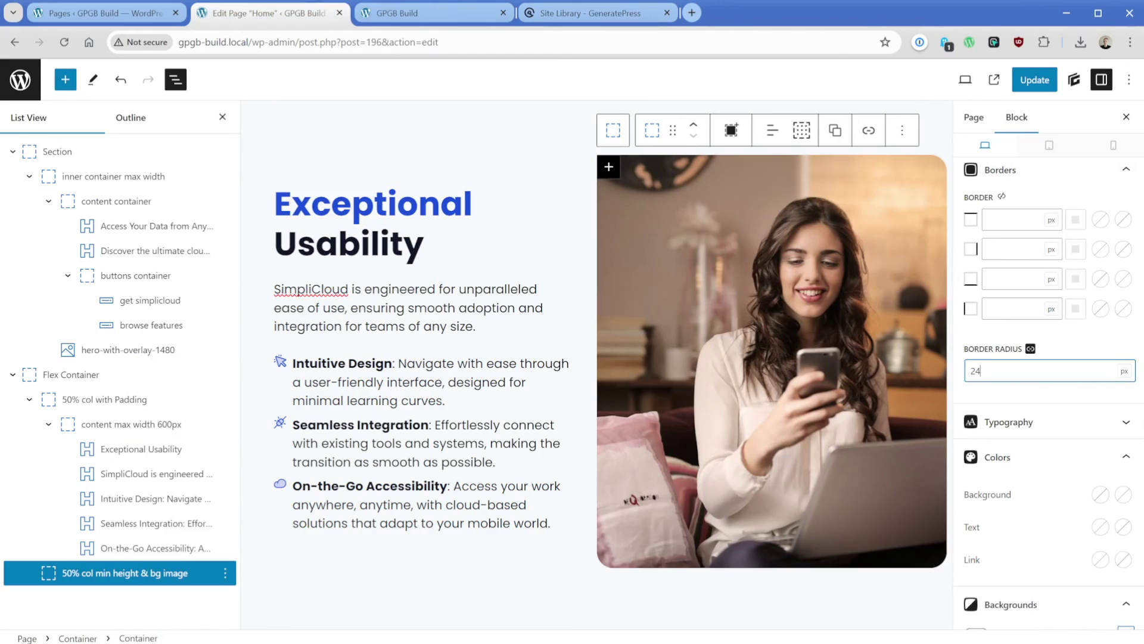
{"action": "left_click", "coordinate": [1034, 79]}
{"action": "left_click", "coordinate": [429, 13]}
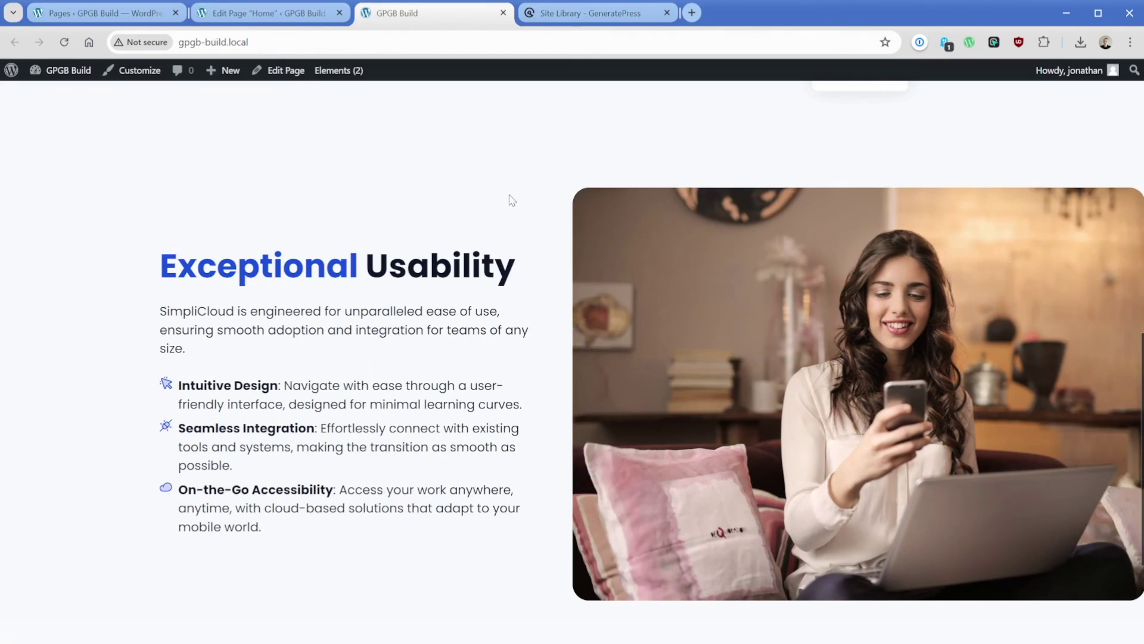